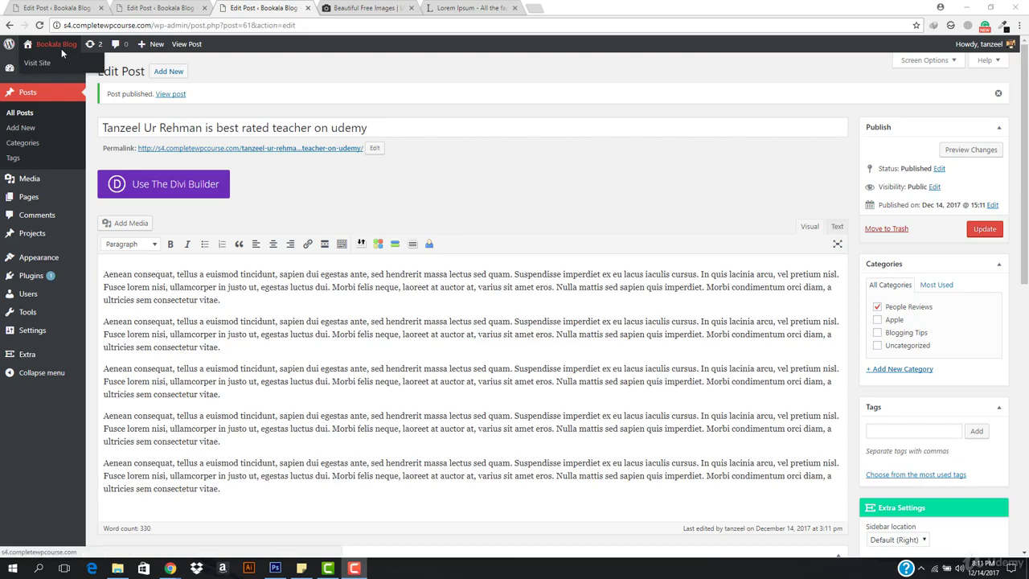
Step: Visit the live blog front page and browse its post cards
left_click(61, 48)
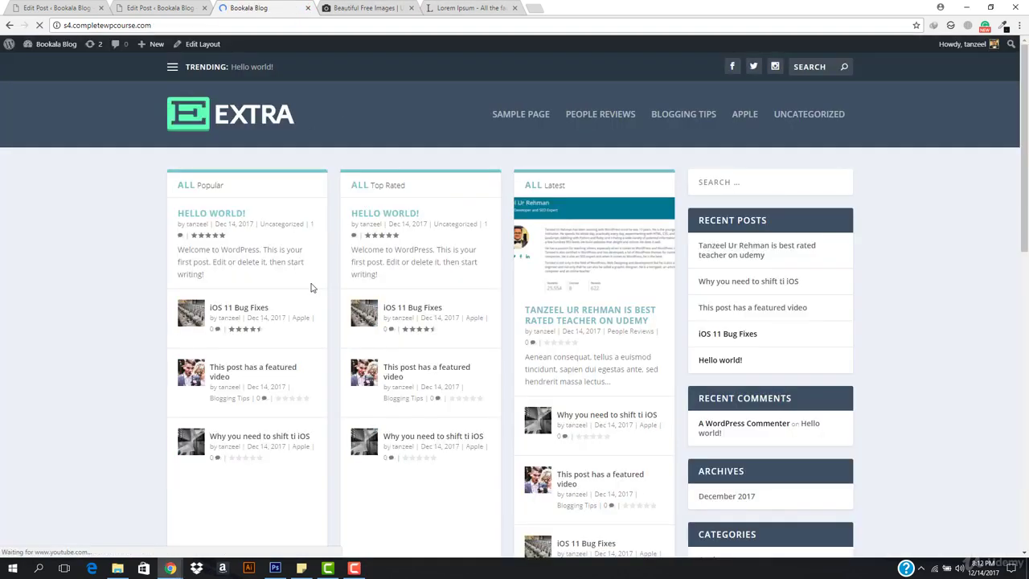
scroll(464, 249, "down", 6)
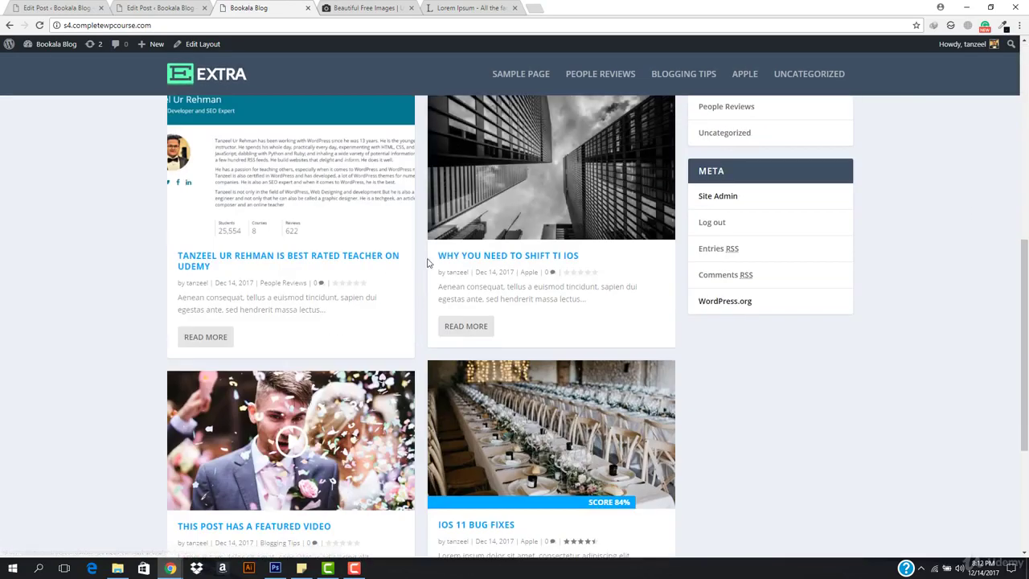
scroll(523, 276, "down", 2)
scroll(498, 263, "up", 2)
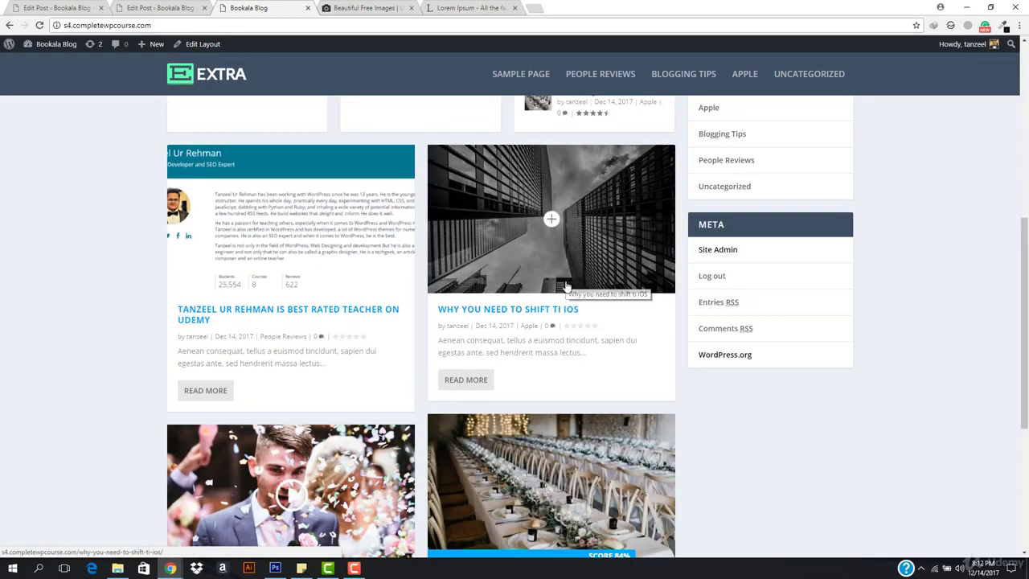
scroll(523, 273, "down", 2)
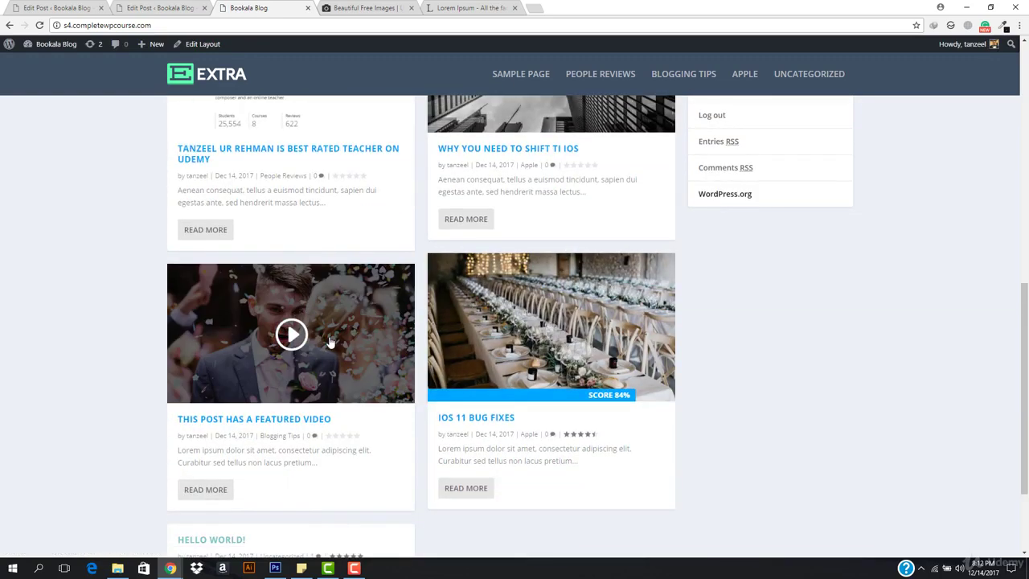
scroll(330, 337, "down", 1)
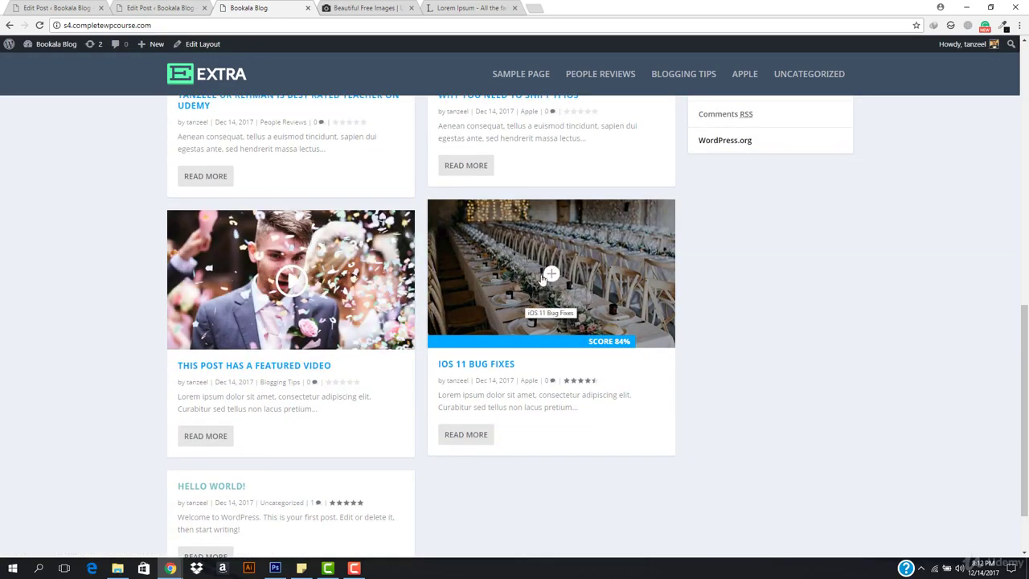
scroll(329, 306, "up", 3)
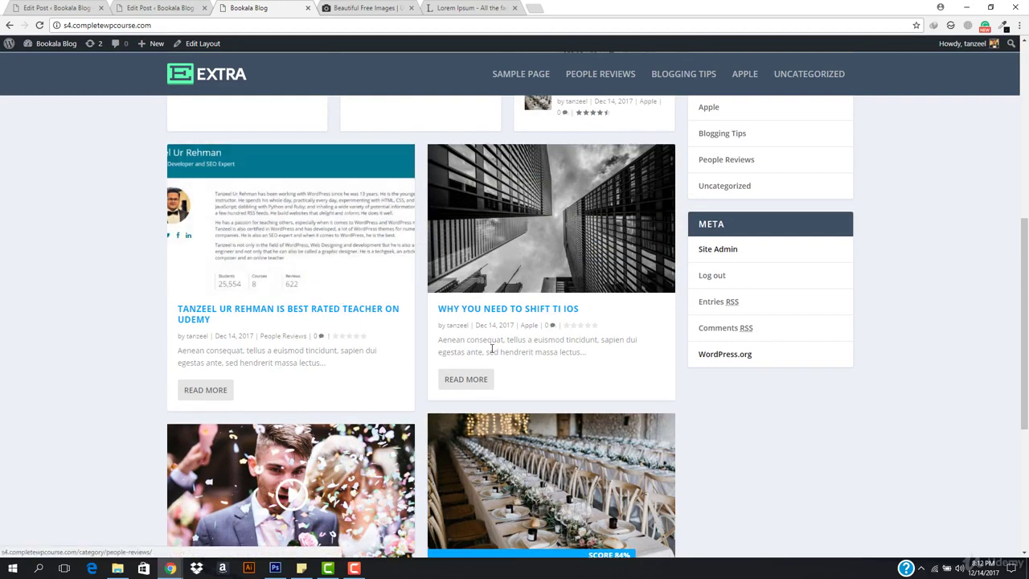
scroll(522, 329, "down", 3)
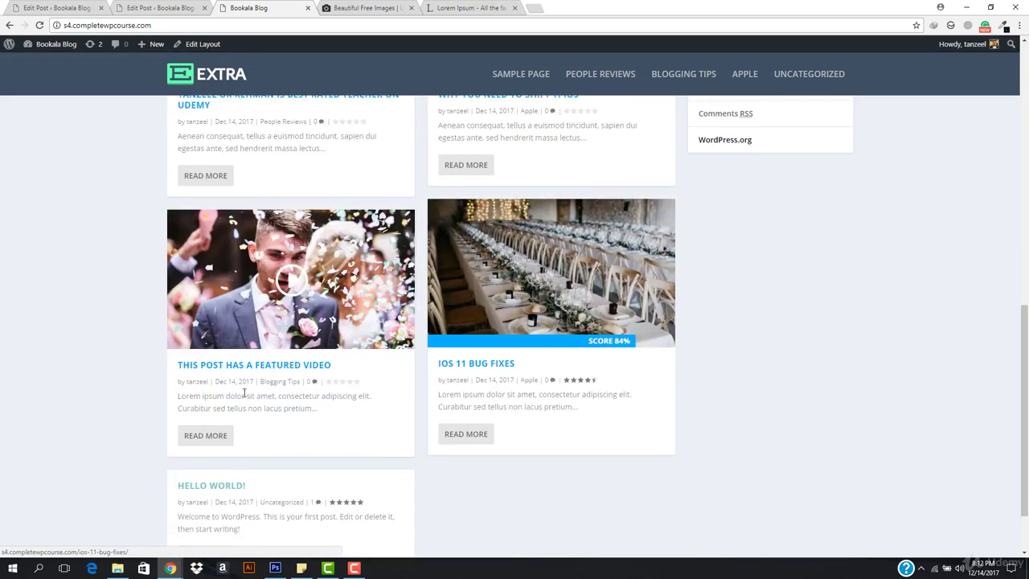
Step: Open the Apple category archive showing its two Apple posts
left_click(530, 382)
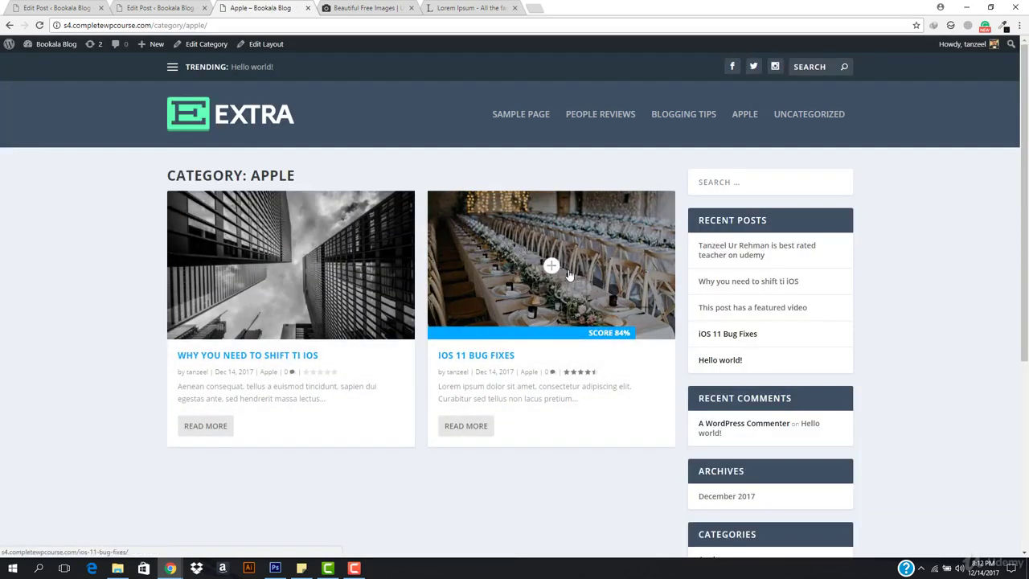
scroll(600, 345, "down", 2)
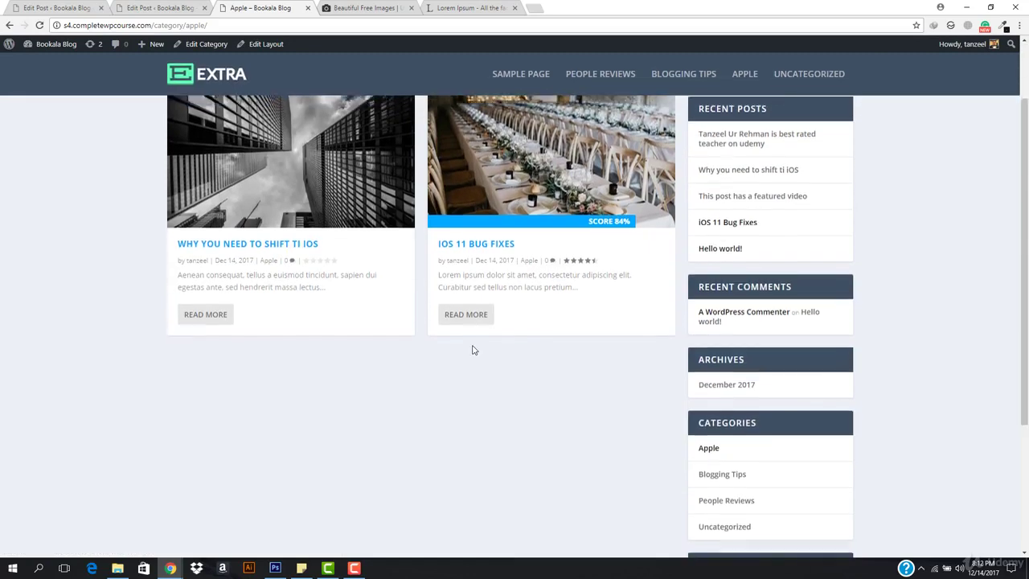
scroll(471, 349, "up", 2)
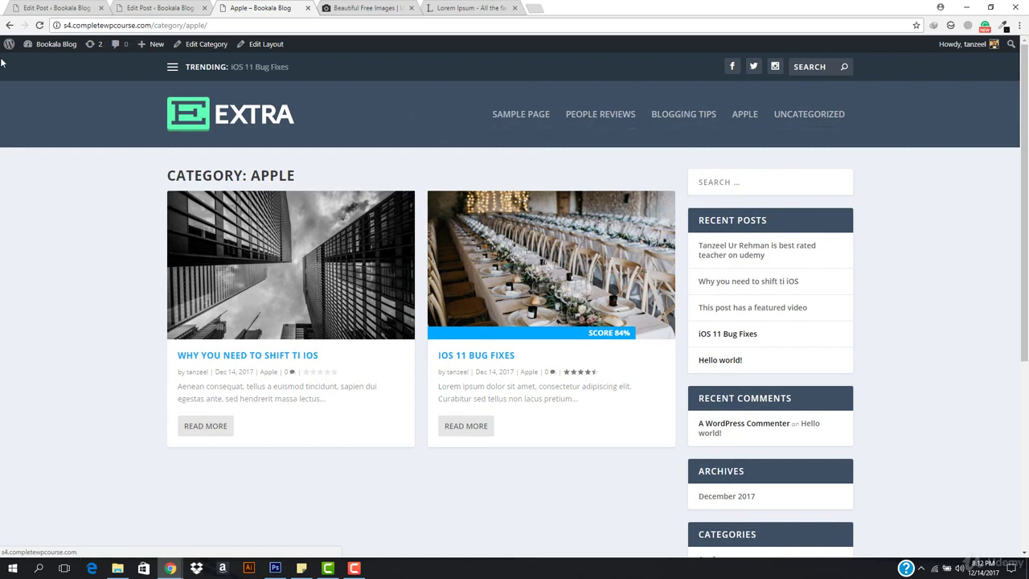
Step: Trash the default Sample Page from All Pages and start a new blank page
mouse_move(50, 44)
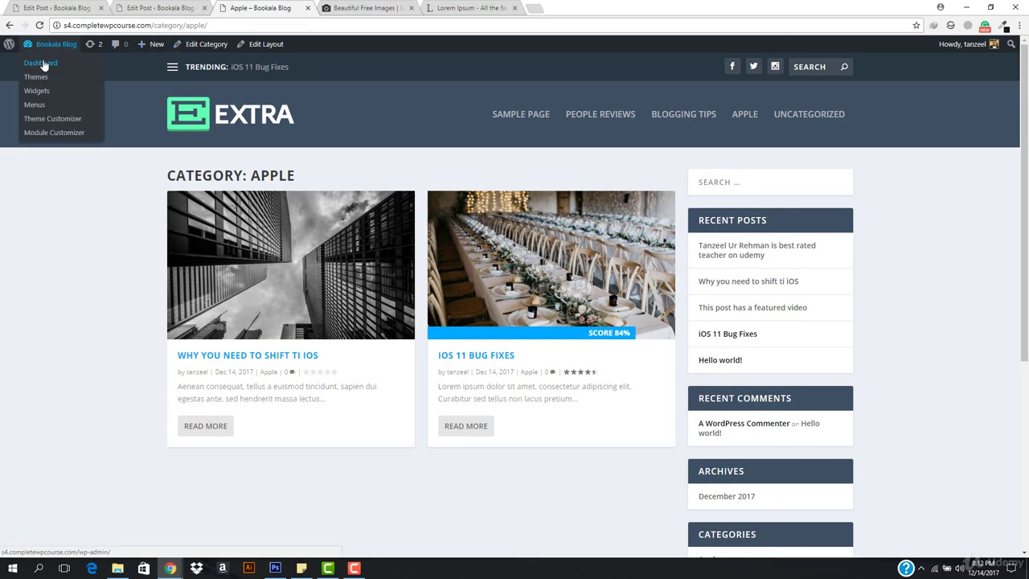
left_click(44, 64)
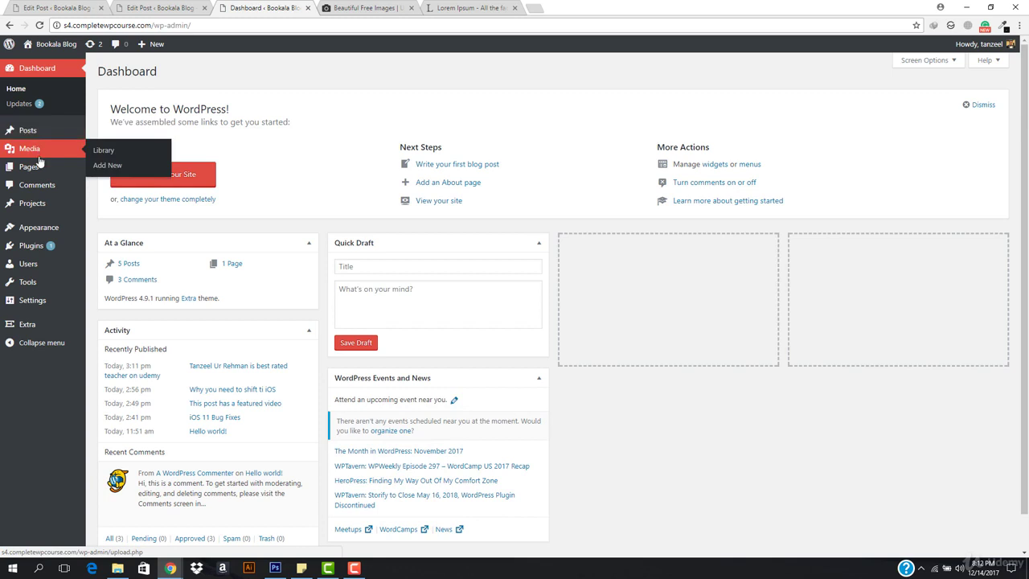
mouse_move(39, 167)
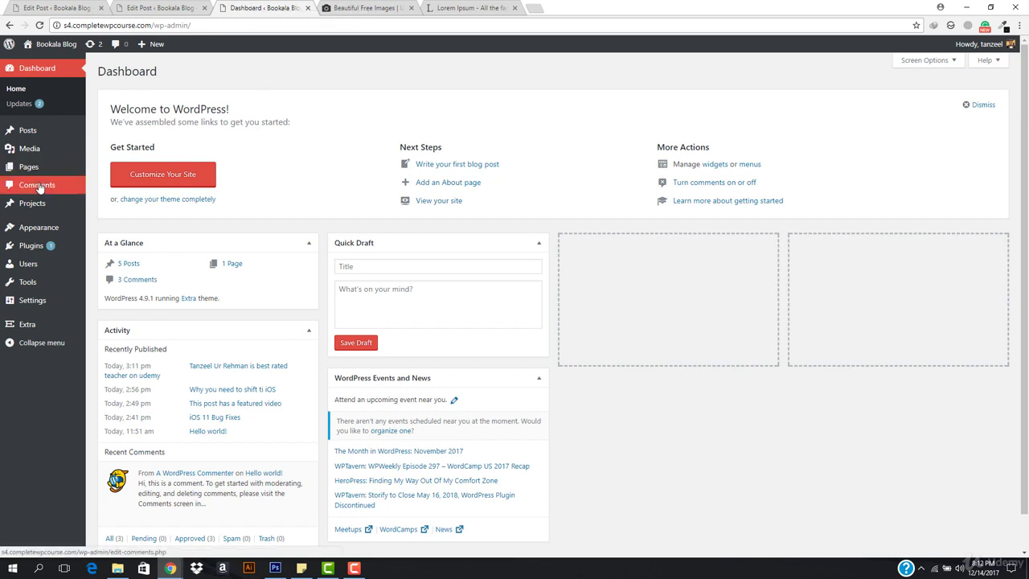
left_click(108, 171)
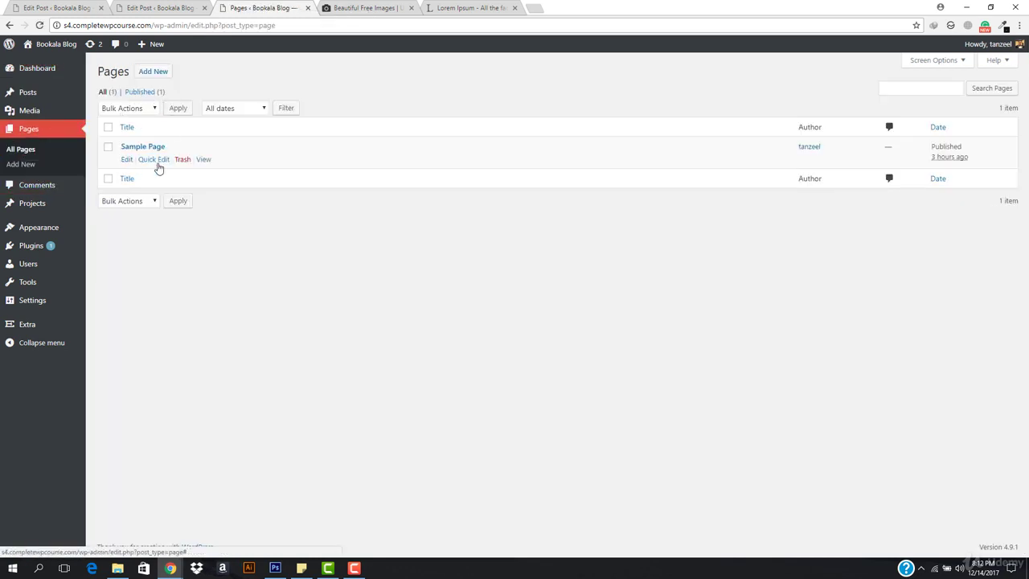
left_click(181, 160)
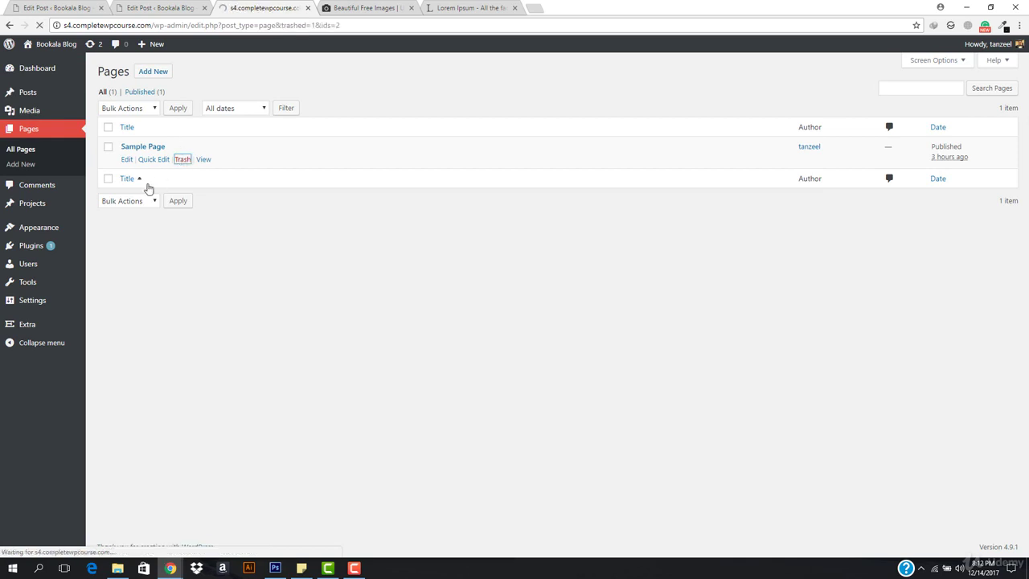
left_click(148, 77)
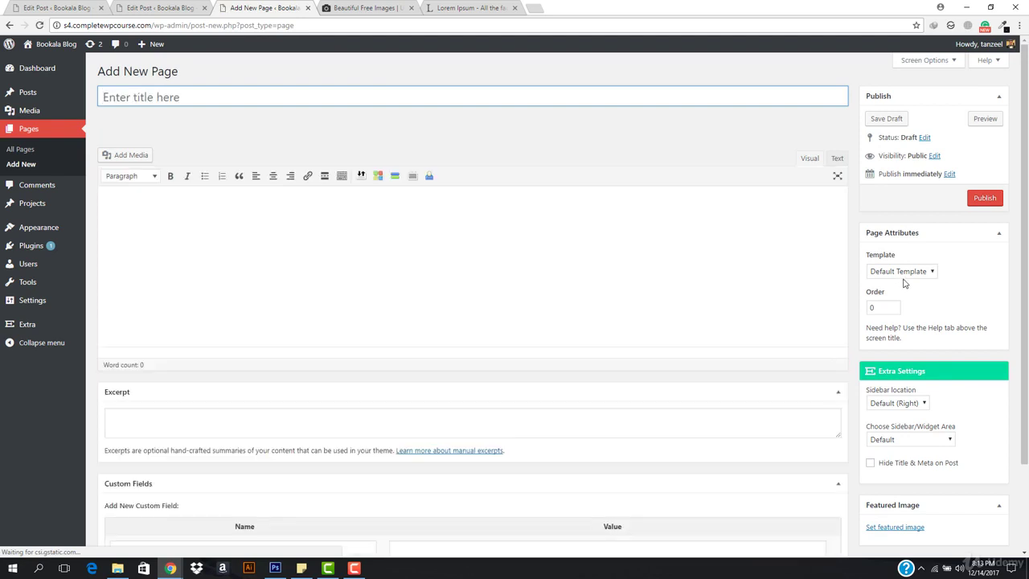
Step: Publish an 'Authors' page using the Authors template with a pasted Lorem ipsum paragraph
left_click(908, 278)
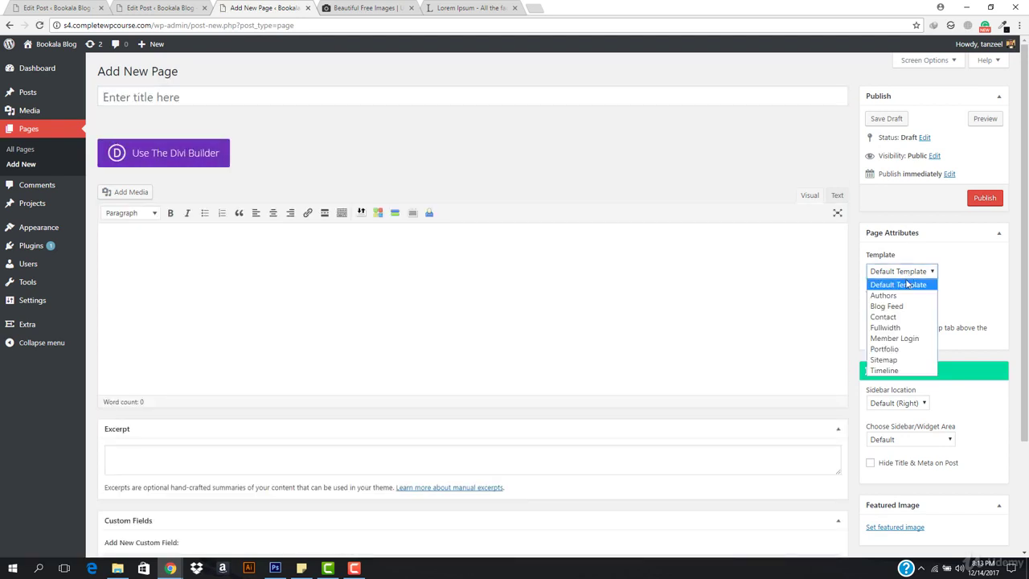
left_click(897, 296)
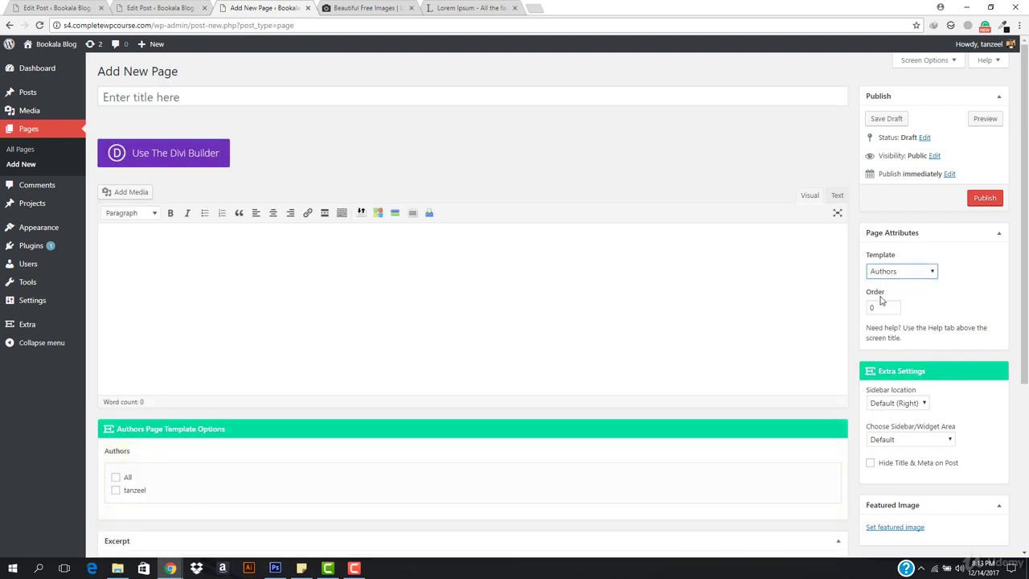
left_click(257, 96)
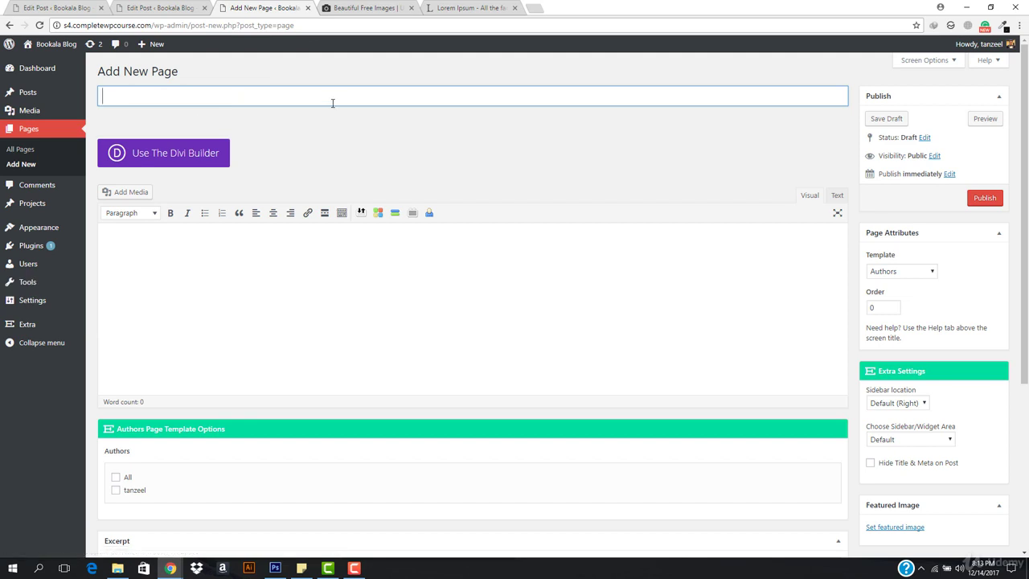
type("Authors")
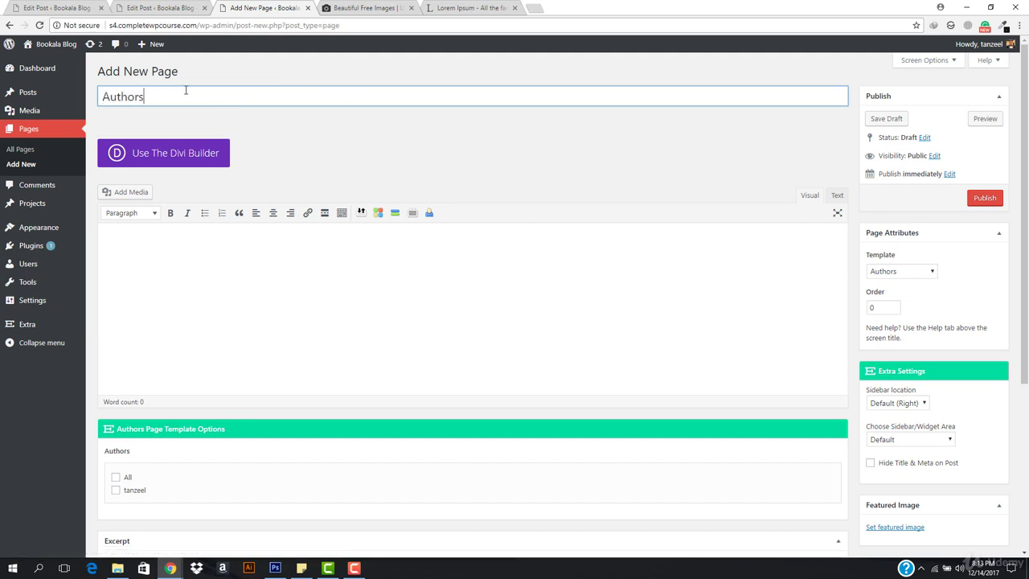
left_click(219, 303)
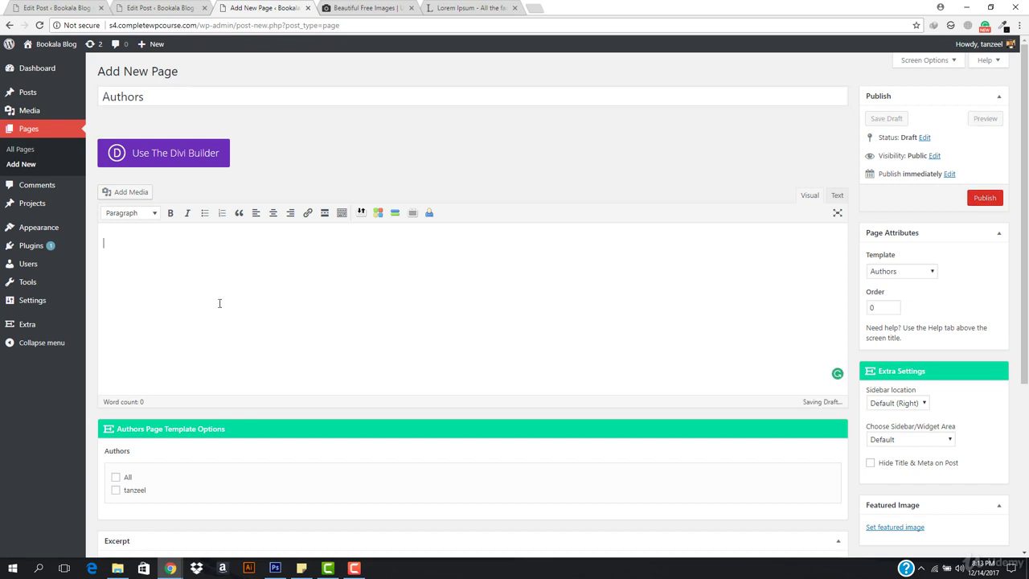
type("Aenean consequat, tellus a euismod tincidunt, sapien dui egestas ante, sed hendrerit massa lectus sed quam. Suspendisse imperdiet ex eu lacus iaculis cursus. In quis lacinia arcu, vel pretium nisl. Fusce lorem nisi, ullamcorper in justo ut, egestas luctus dui. Morbi felis neque, laoreet at auctor at, varius sit amet eros. Nulla mattis sed sapien quis imperdiet. Morbi condimentum orci diam, a ultricies sem consectetur vitae.")
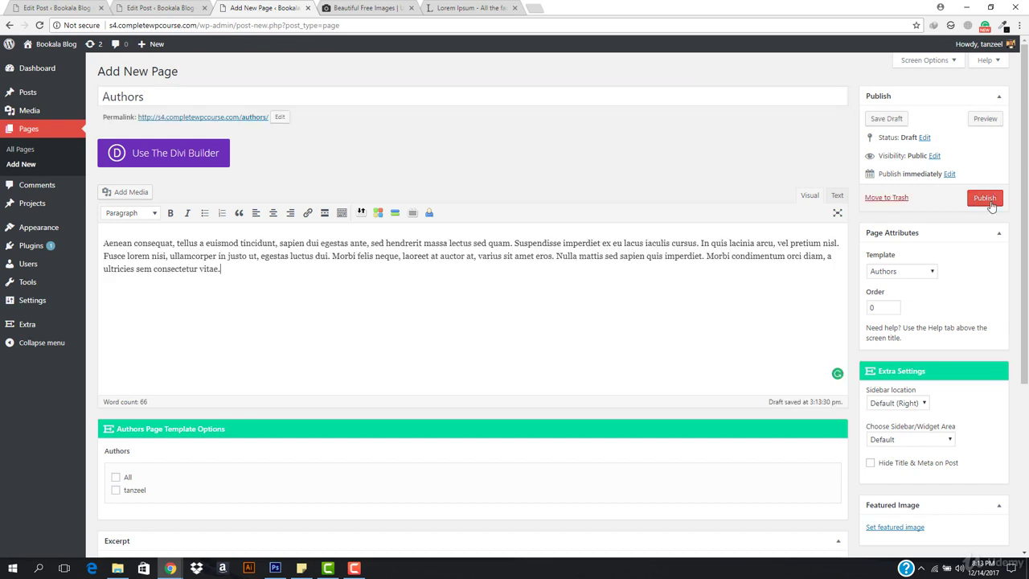
left_click(985, 198)
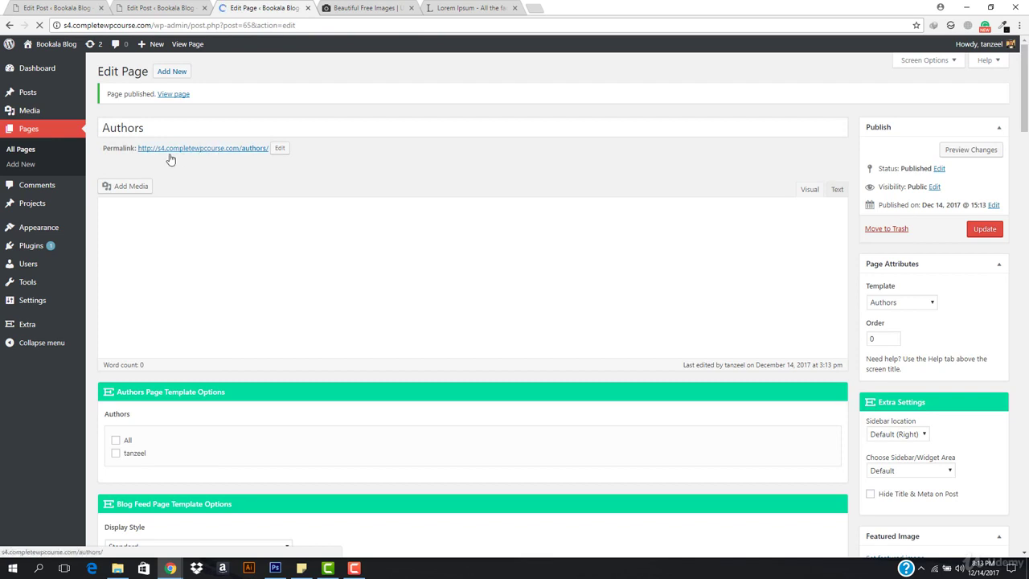
Step: Open the live Authors page and scroll through its paragraph and 5-post author card
left_click(208, 150)
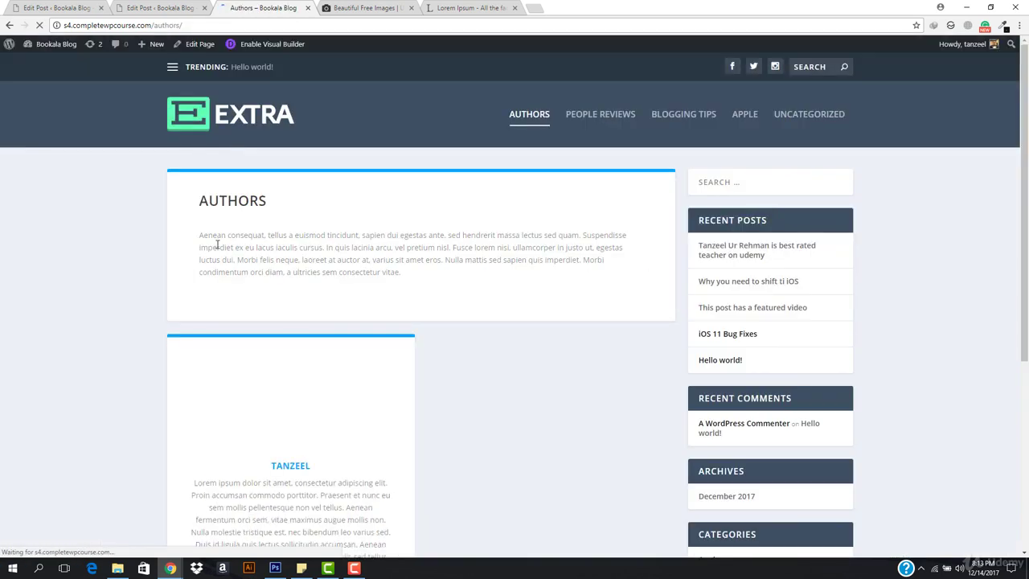
scroll(381, 289, "down", 2)
scroll(381, 295, "down", 2)
scroll(356, 316, "up", 5)
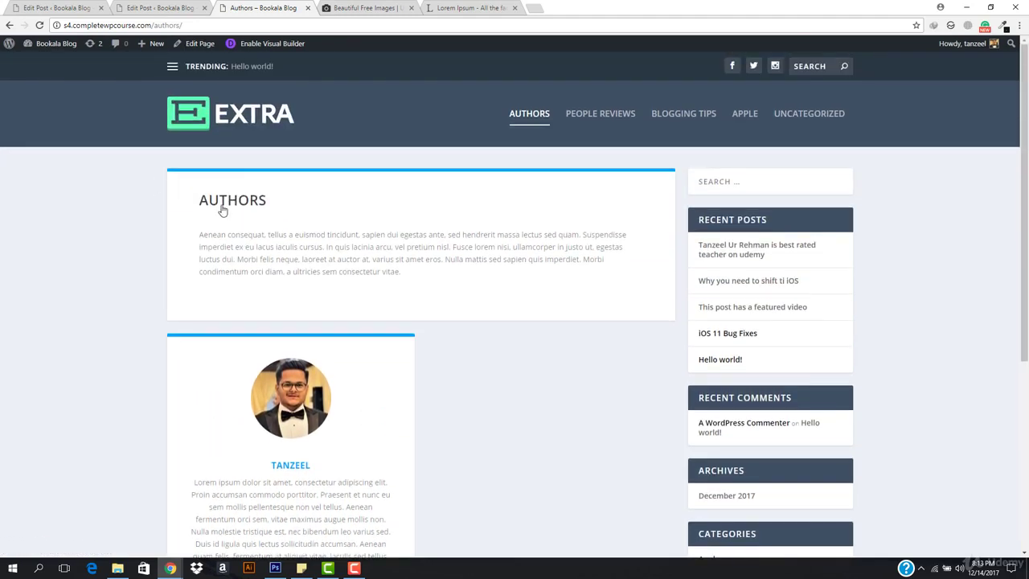
scroll(395, 232, "down", 3)
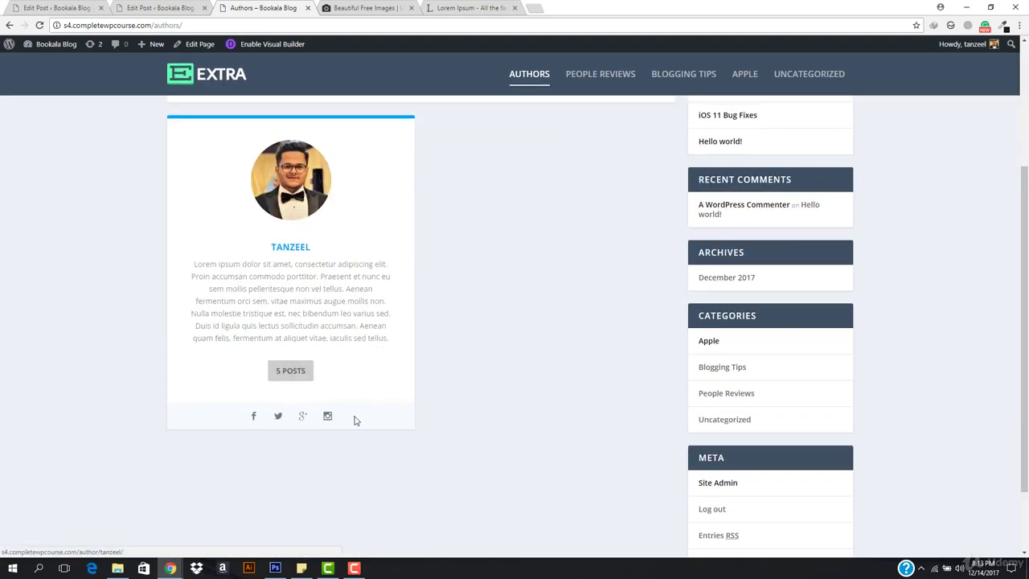
scroll(487, 292, "up", 2)
scroll(499, 273, "up", 2)
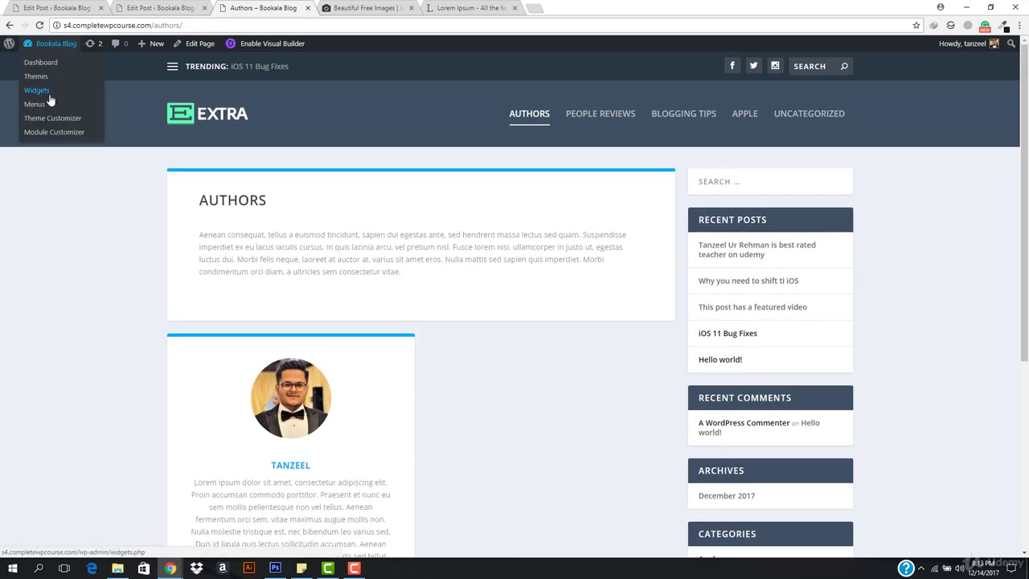
Step: Start a new user, entering the username and picking the suggested email address
mouse_move(154, 45)
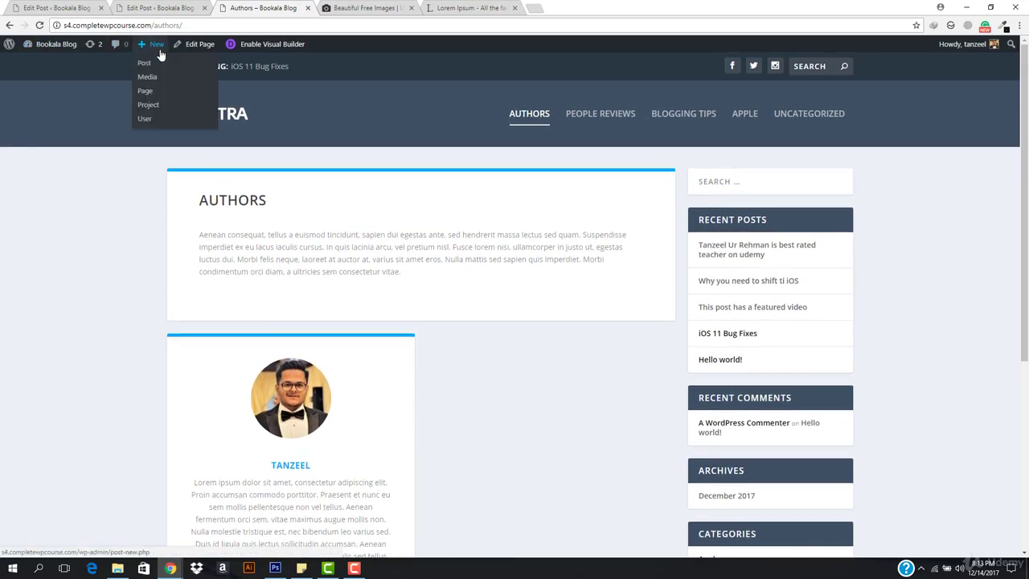
left_click(144, 122)
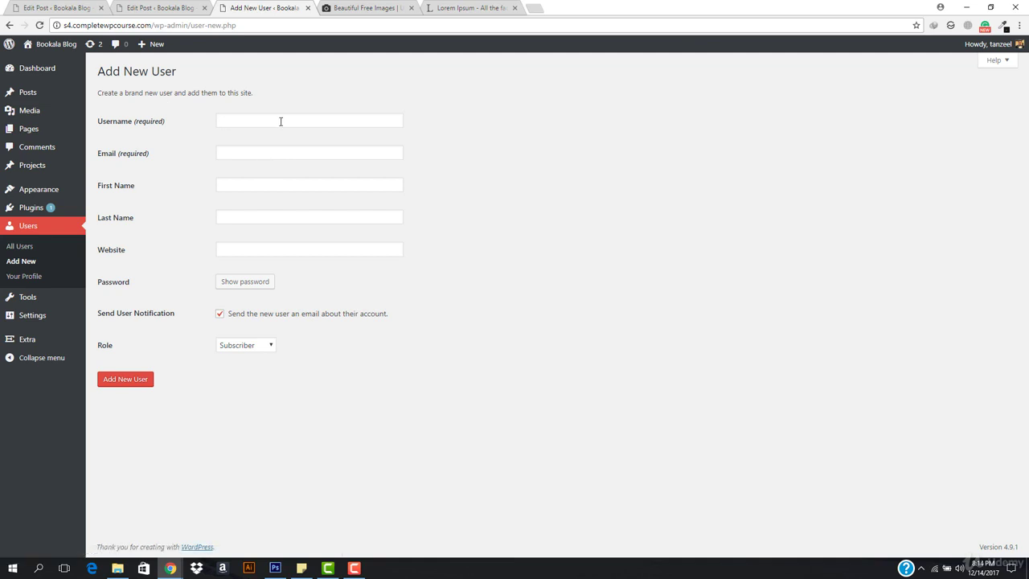
left_click(249, 122)
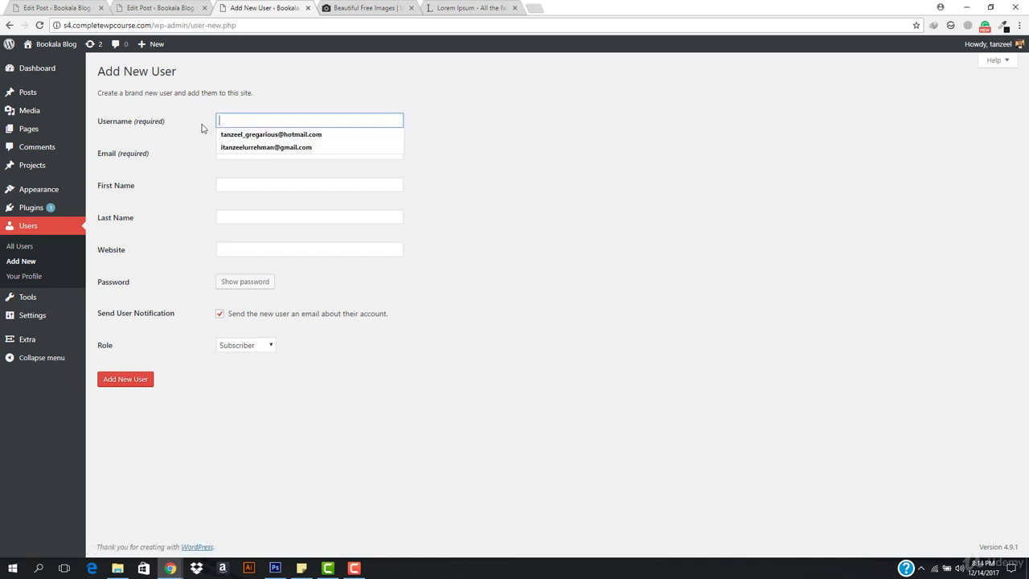
type("tanz")
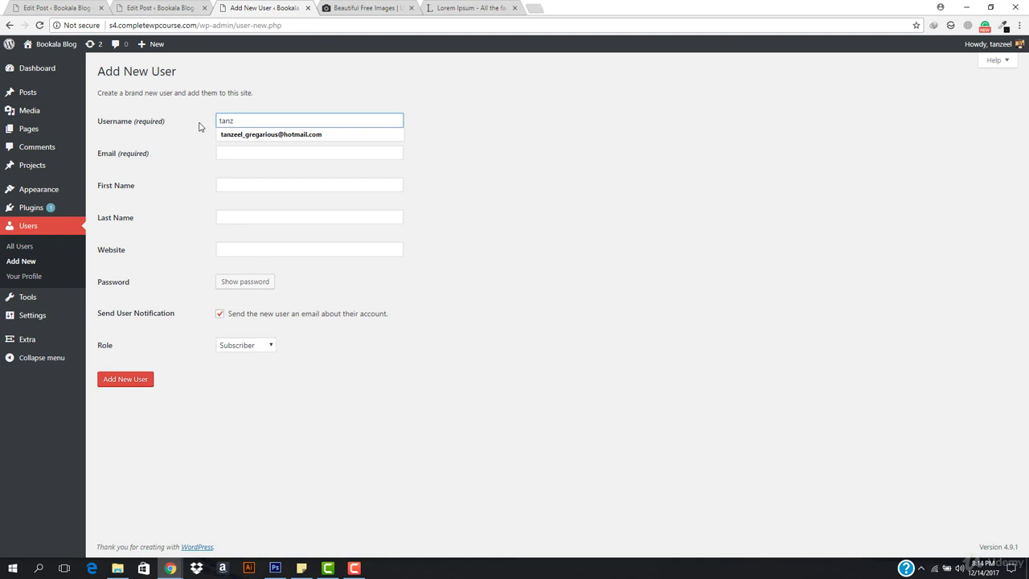
type("ban")
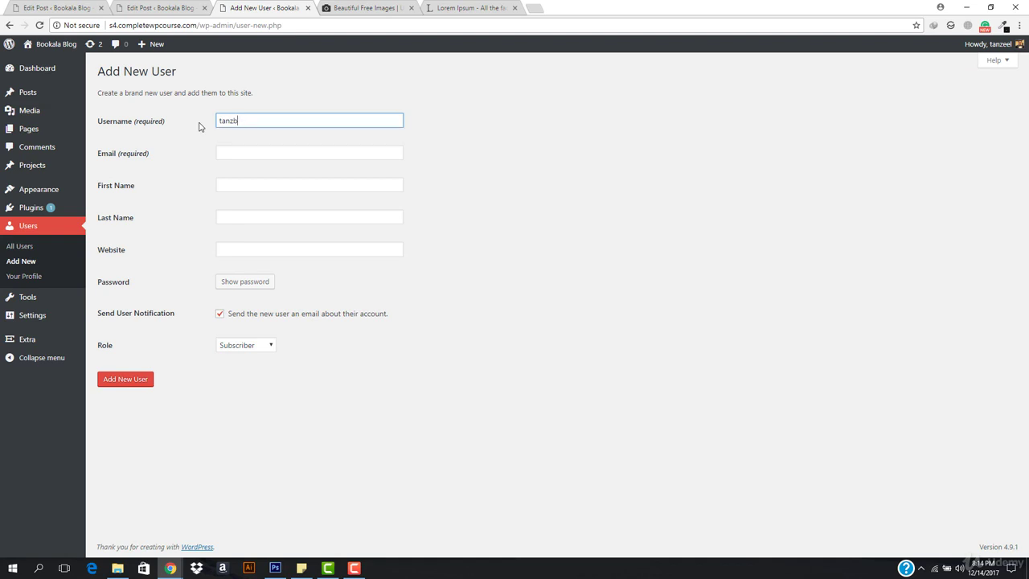
key("BackSpace")
type("man")
key("Tab")
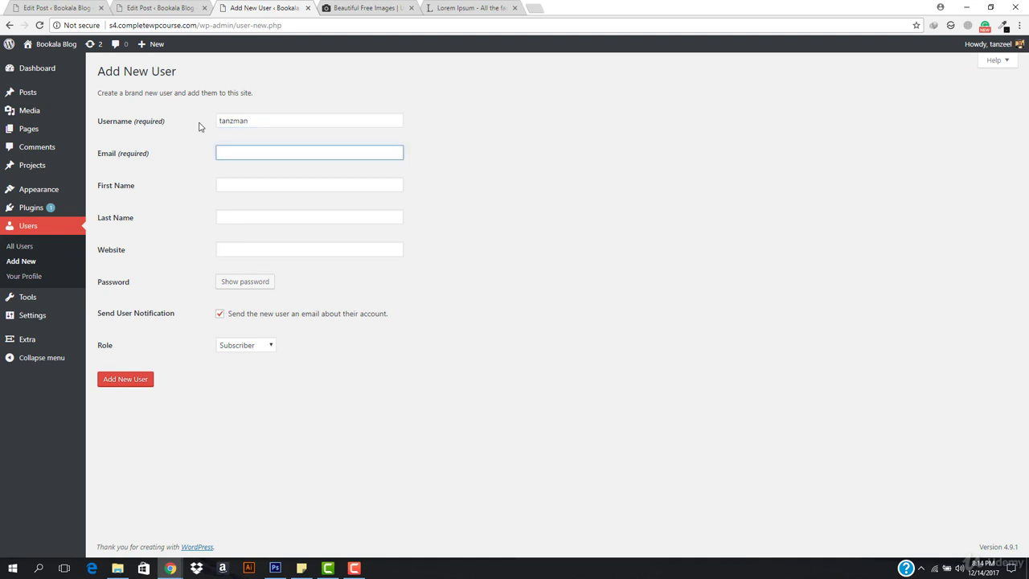
type("ta")
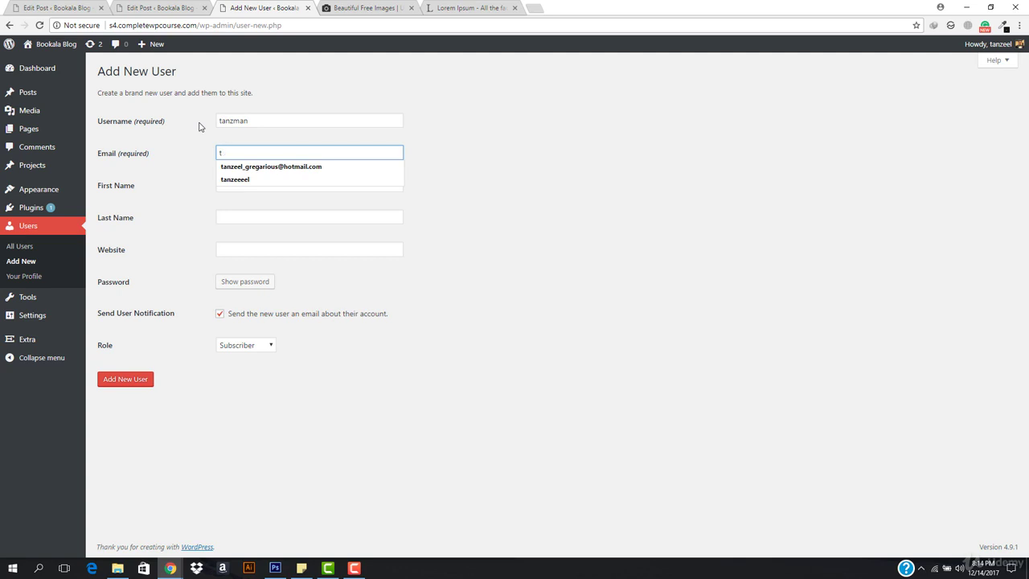
key("BackSpace")
type("ta")
key("Down")
key("Return")
key("Tab")
Step: Fill in the new user's first and last name fields
type("T")
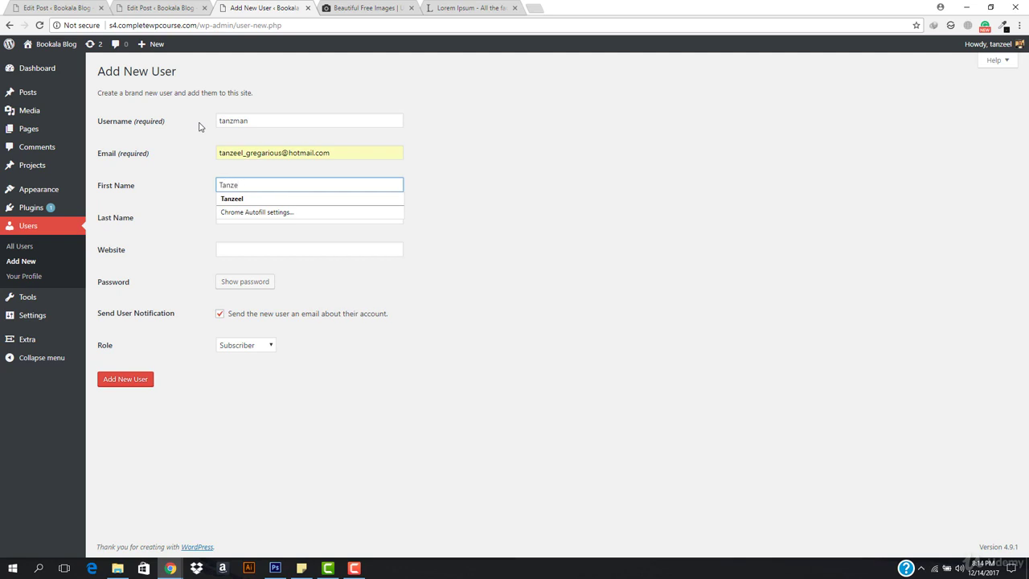
key("BackSpace")
key("BackSpace")
key("BackSpace")
key("BackSpace")
key("BackSpace")
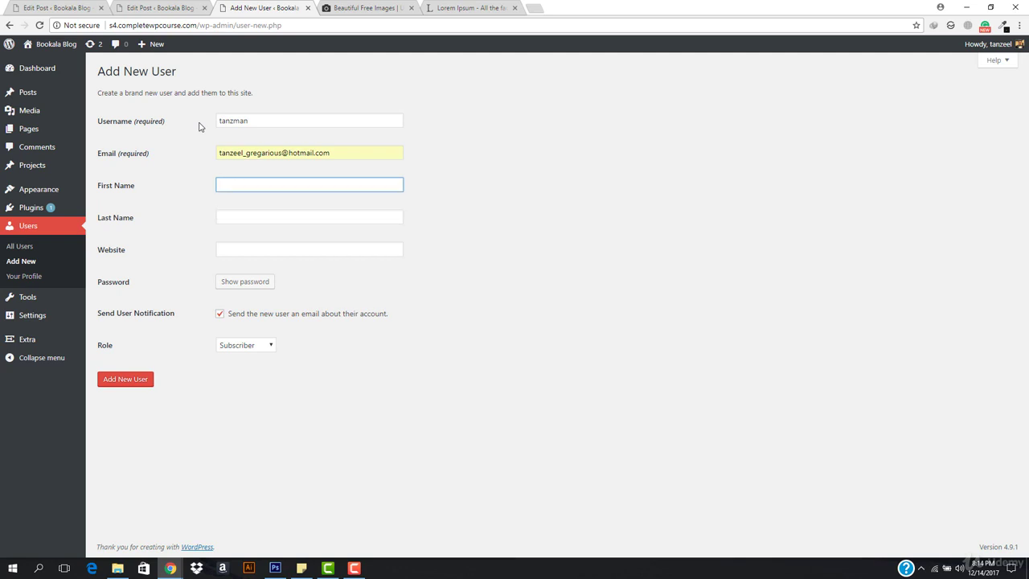
key("Tab")
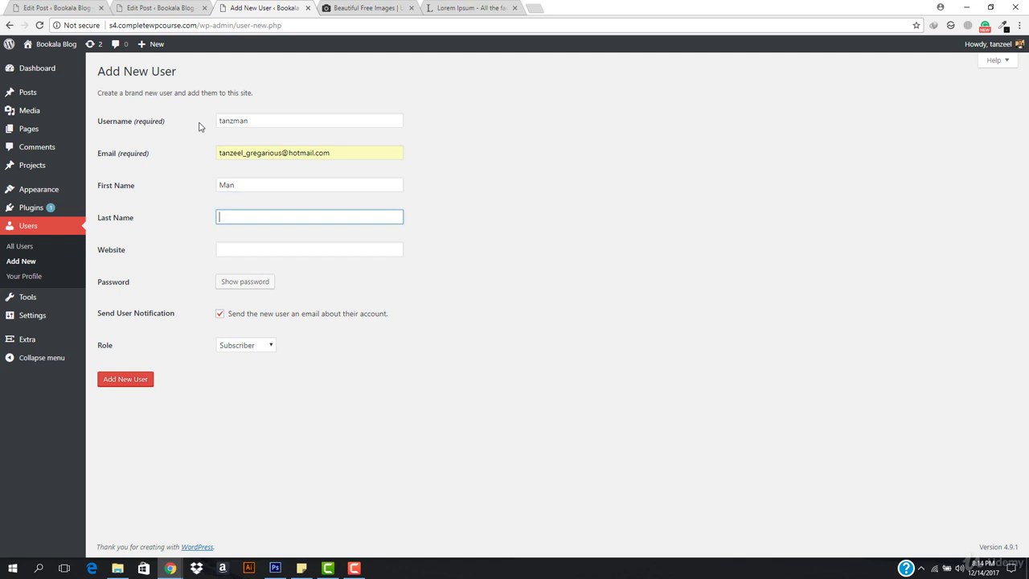
type("Redanz")
key("Tab")
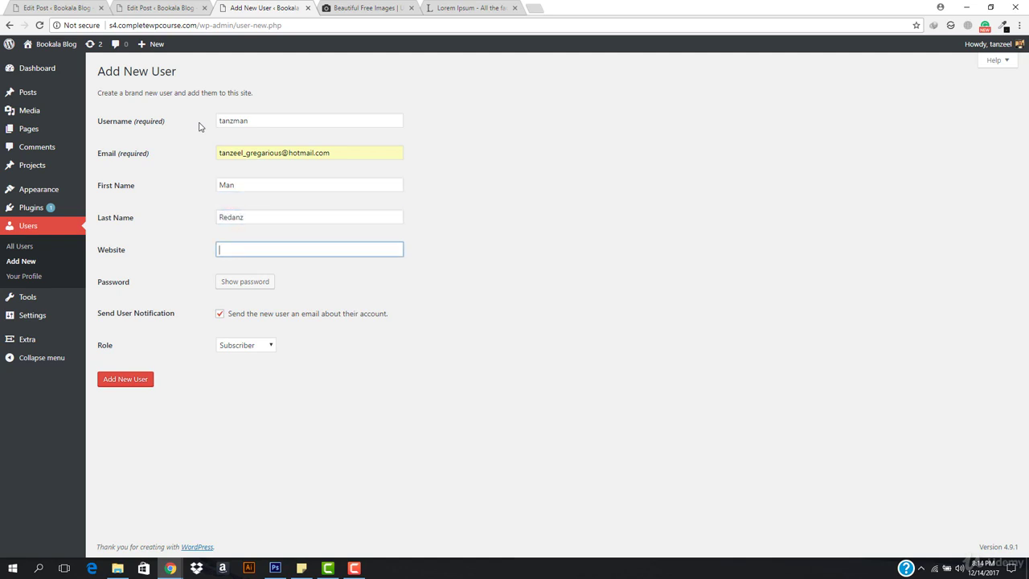
Step: Set a custom password for the new user and confirm using a weak password
left_click(245, 283)
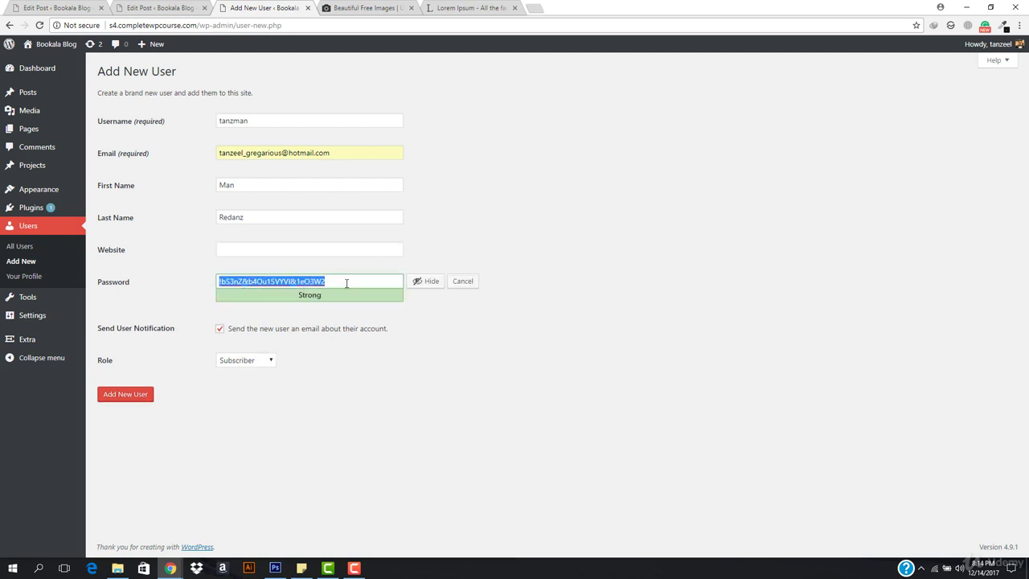
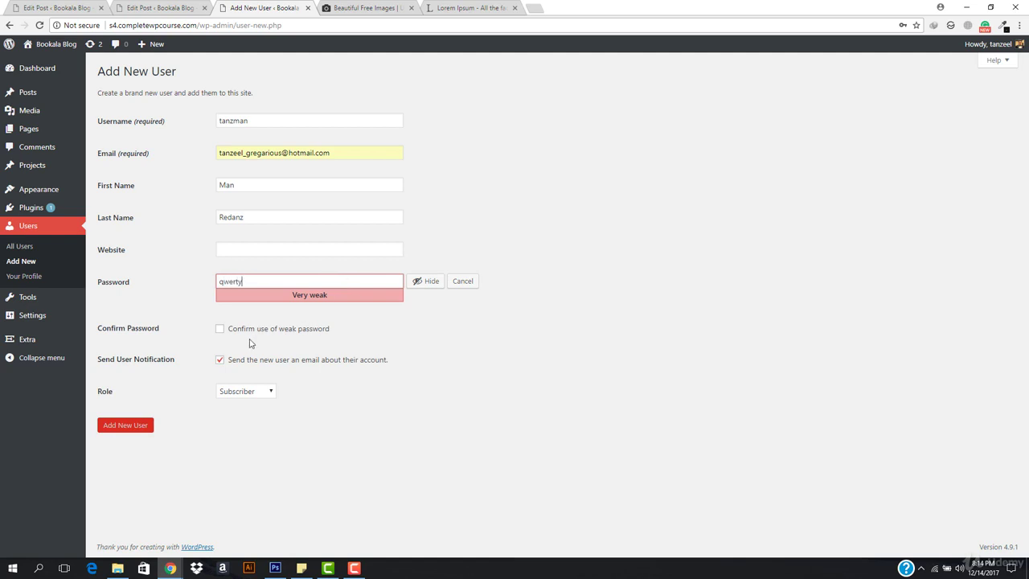
left_click(220, 331)
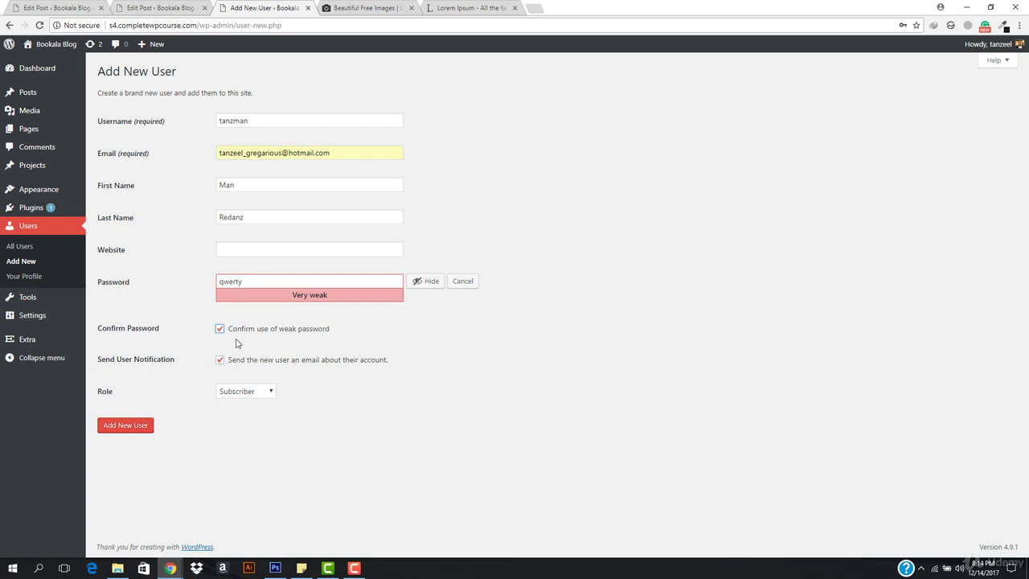
left_click(426, 282)
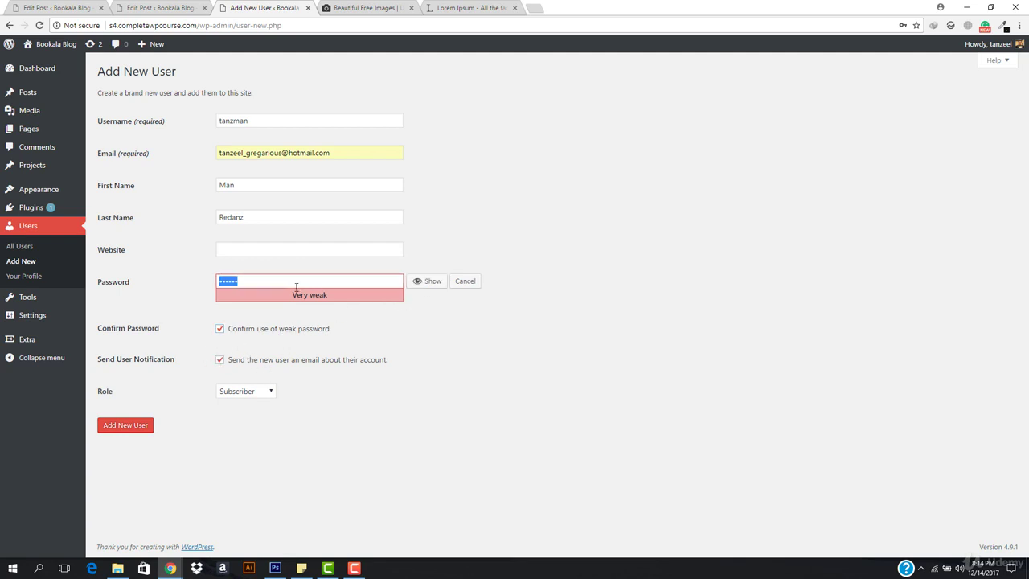
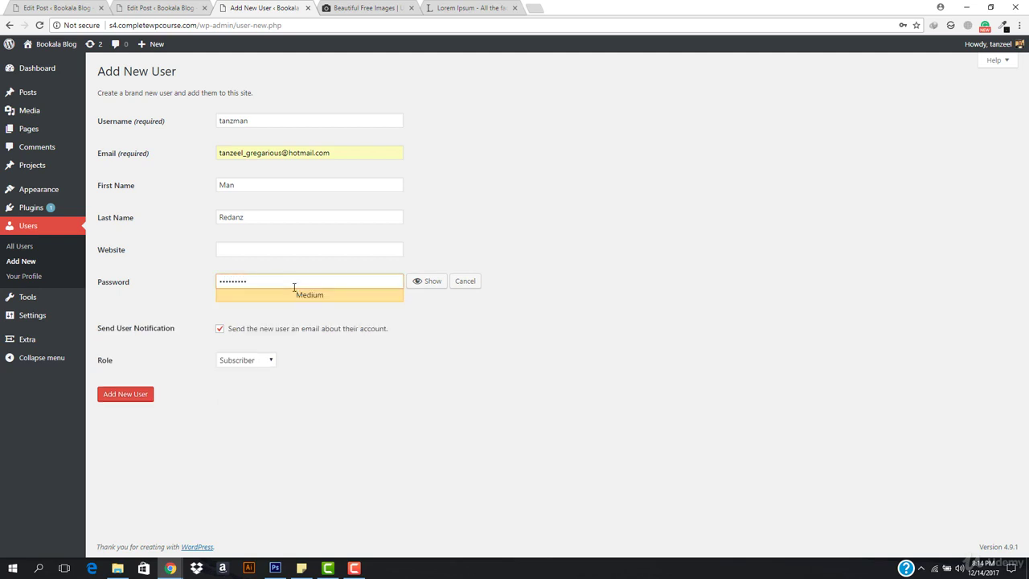
Step: Assign the Author role and create the user, dismissing the save-password prompt
left_click(252, 363)
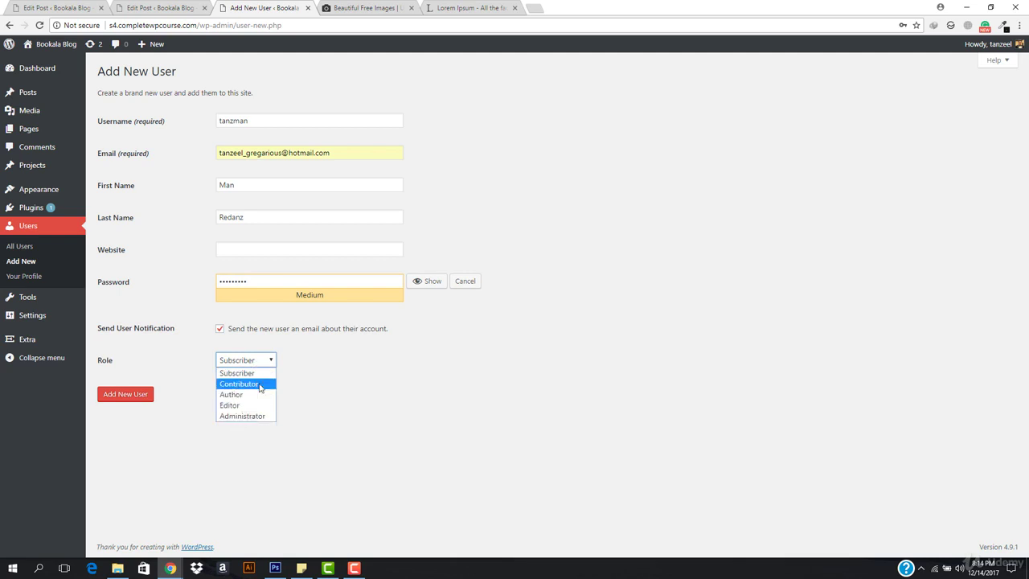
left_click(238, 395)
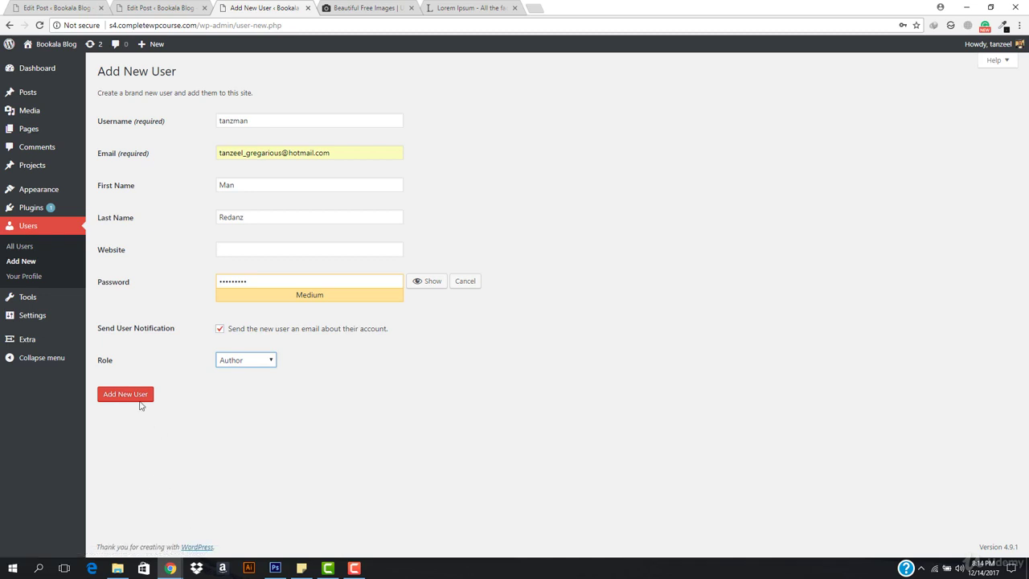
left_click(131, 394)
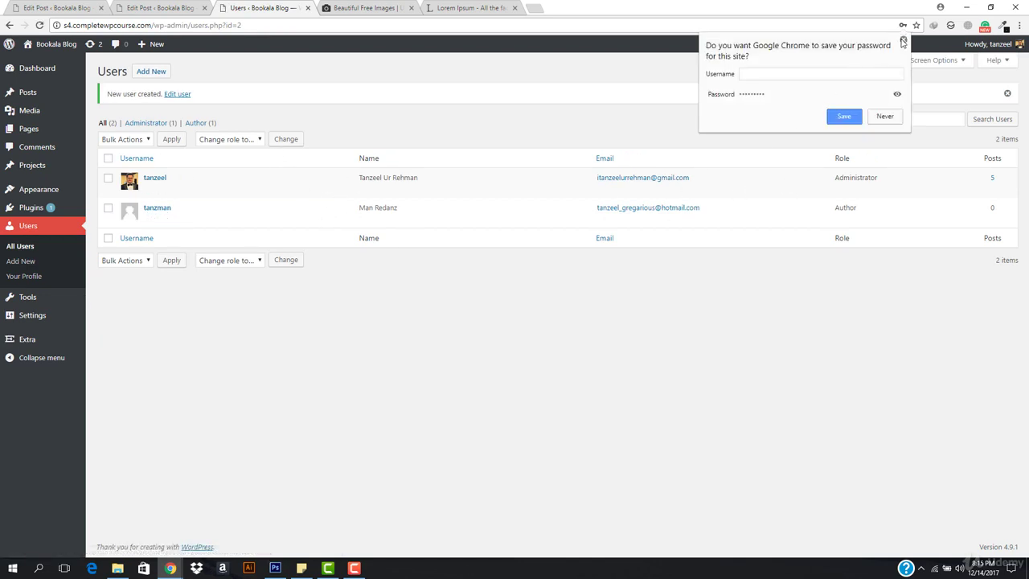
left_click(902, 41)
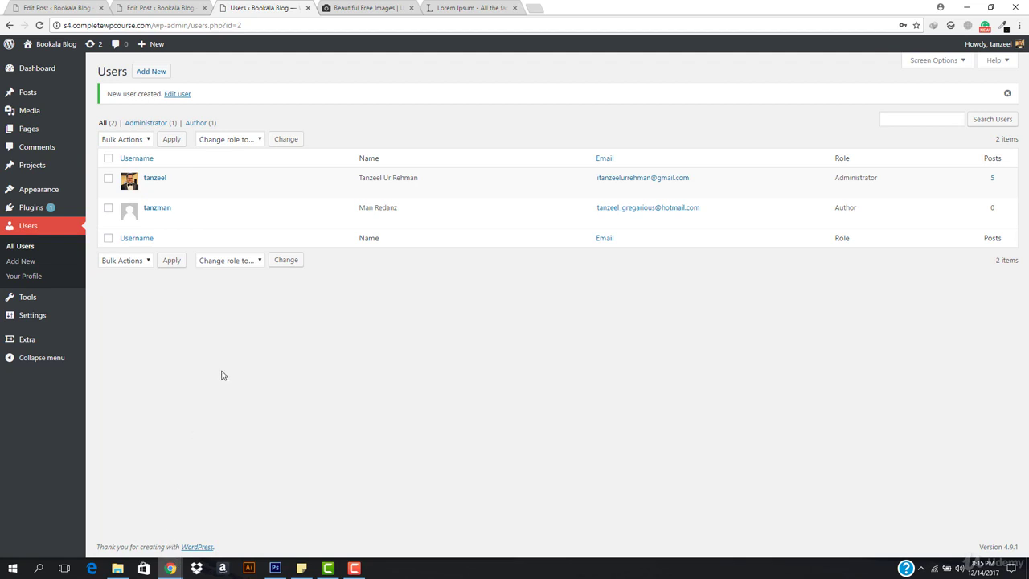
Step: In an incognito window, load s4.completewpcourse.com/wp-admin
key("ctrl+shift+n")
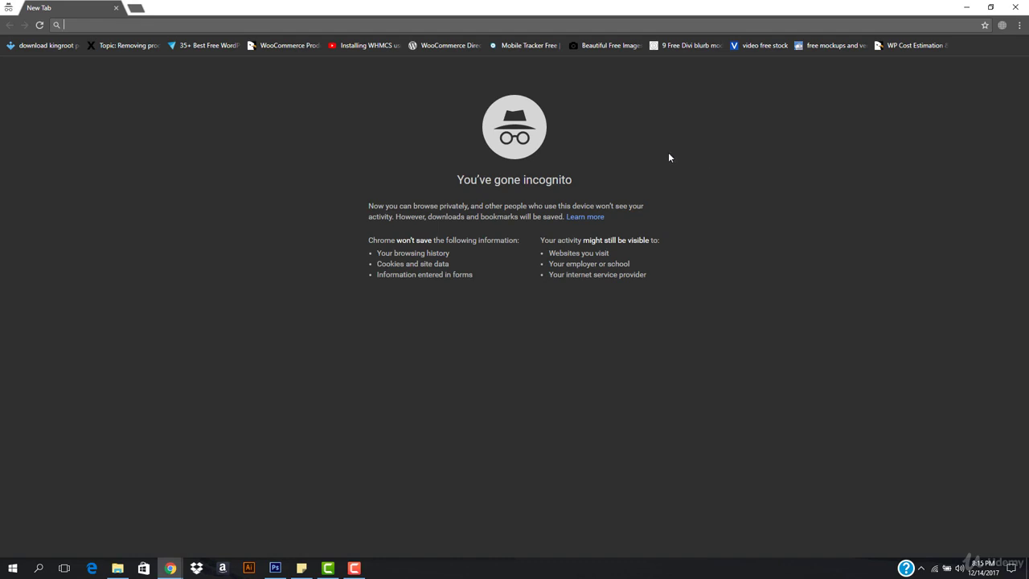
type("s4.completewpcourse.com")
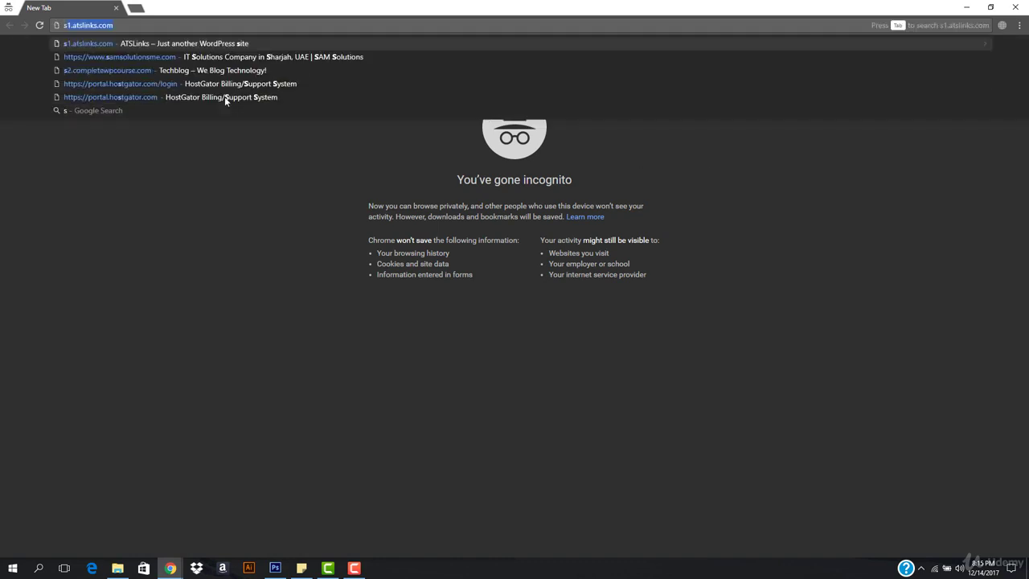
key("Return")
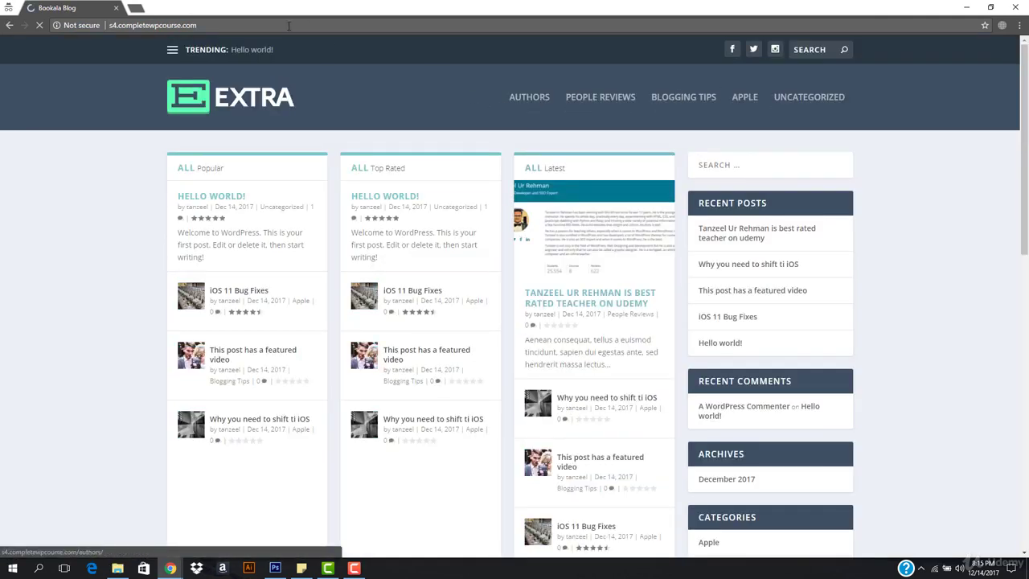
left_click(305, 25)
type("/")
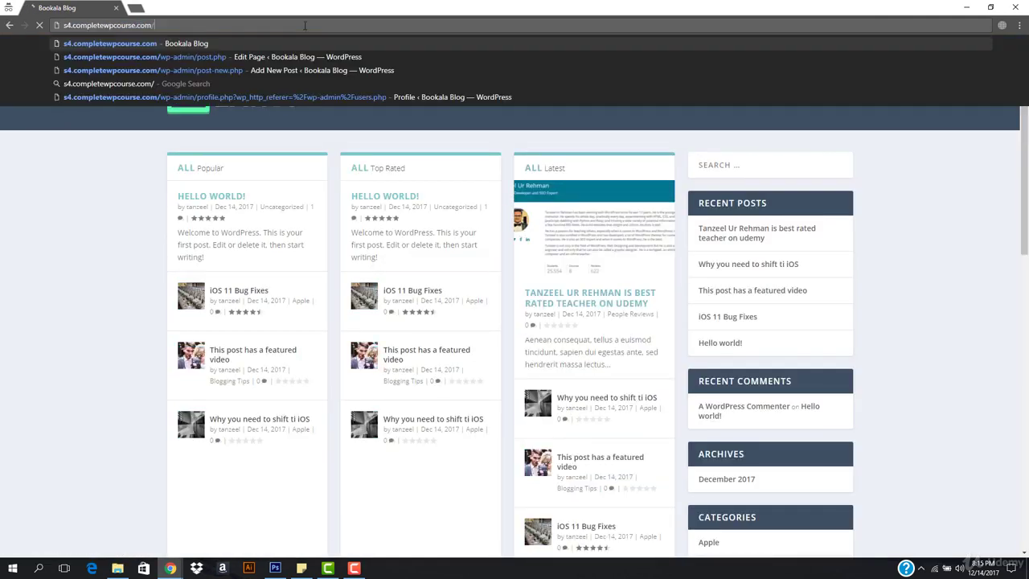
type("wp-admin")
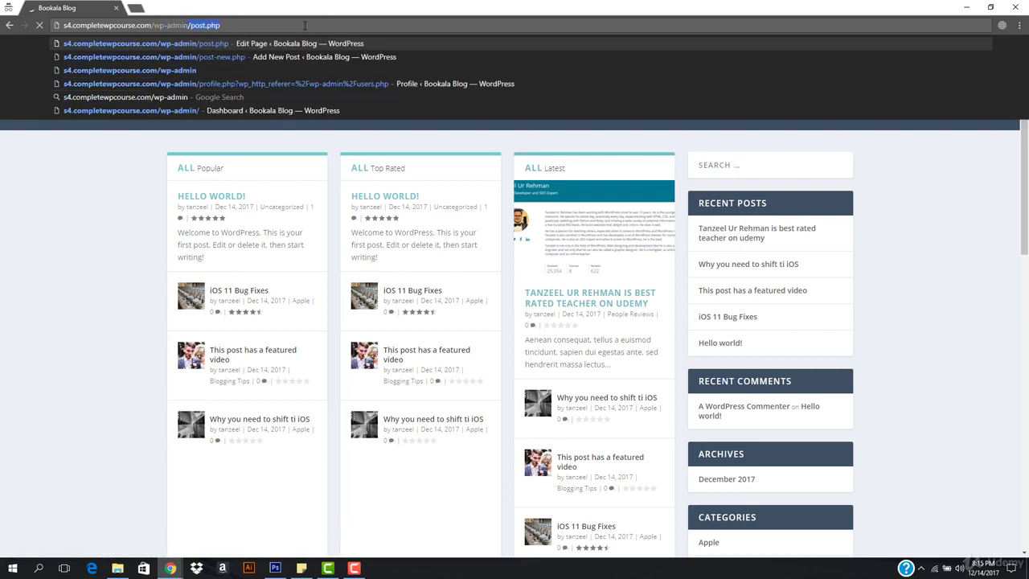
key("Delete")
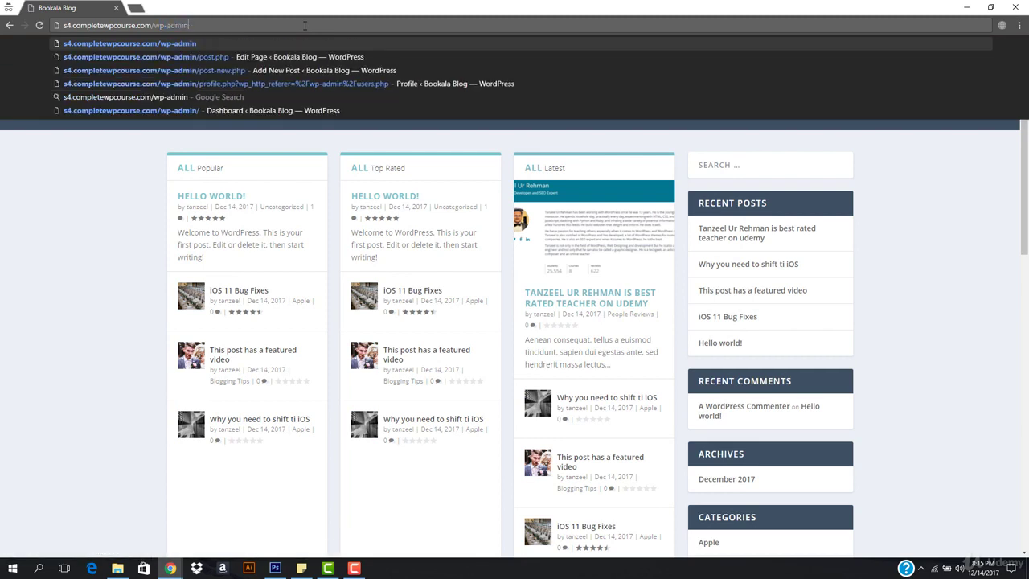
key("Return")
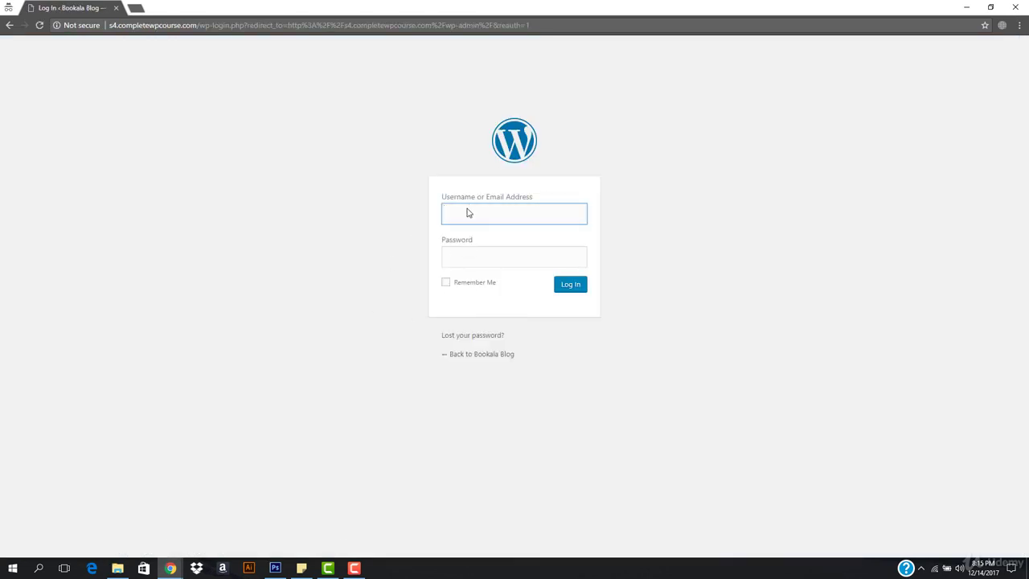
Step: Log in with the new Author user's username and password
left_click(468, 211)
type("tan")
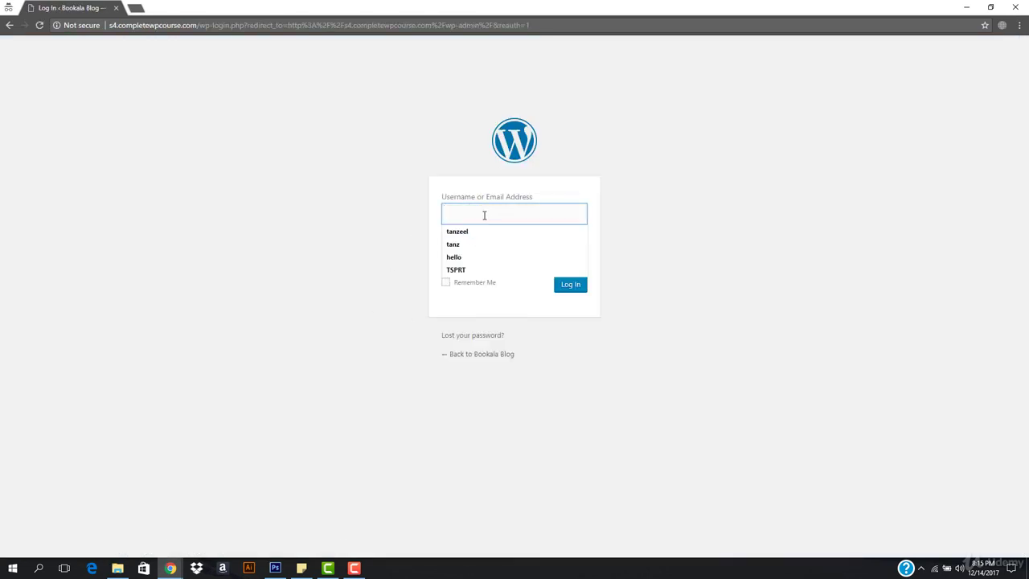
type("zman")
key("Tab")
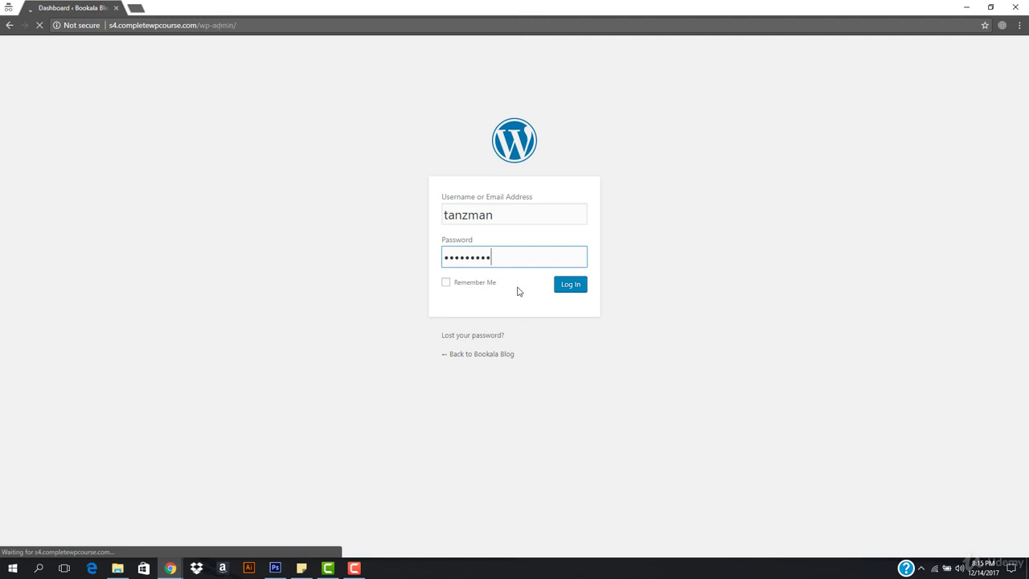
mouse_move(993, 48)
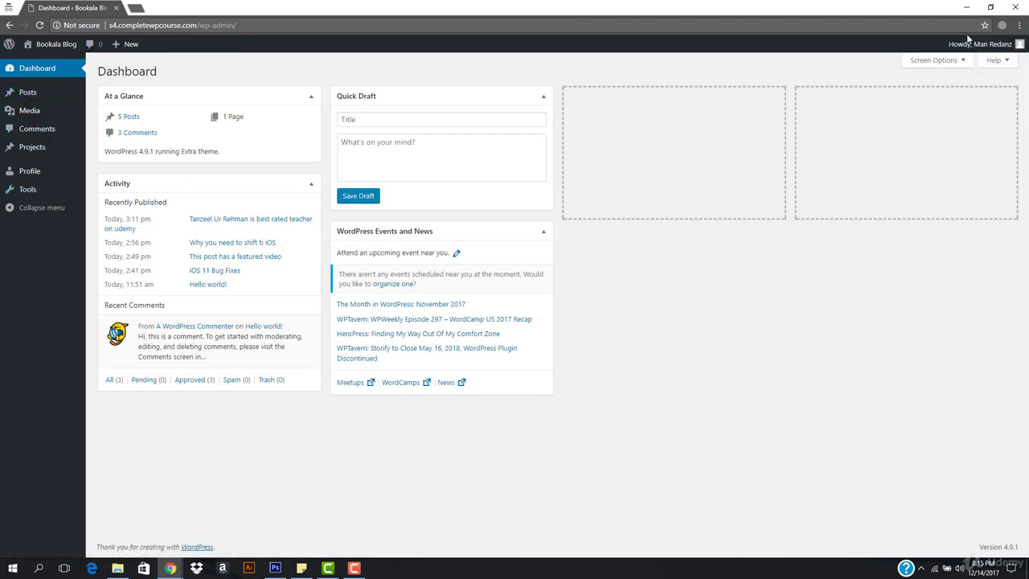
Step: Finish the Udemy post title 'y is the best online teaching platform' and paste two placeholder paragraphs
mouse_move(33, 111)
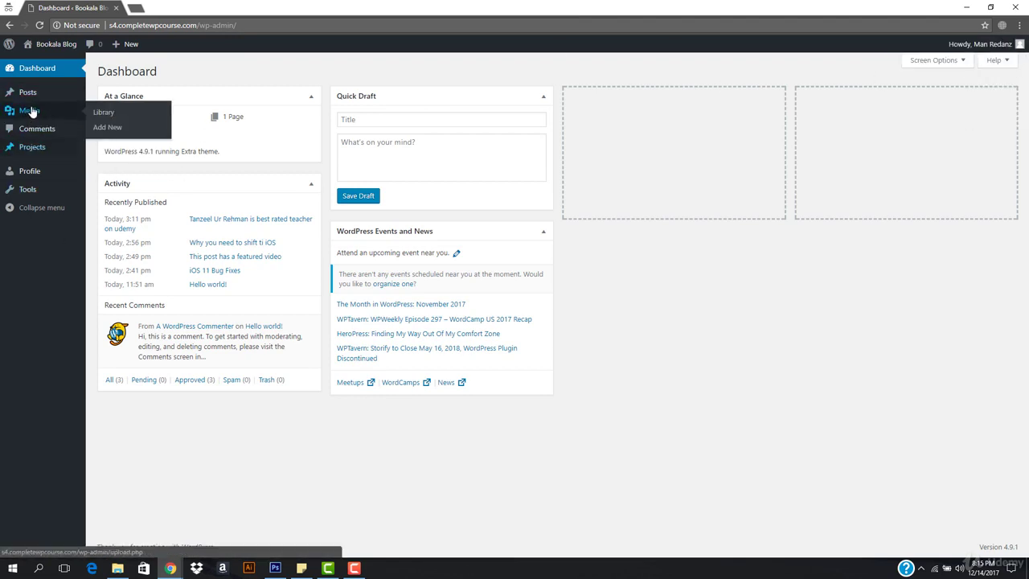
mouse_move(44, 93)
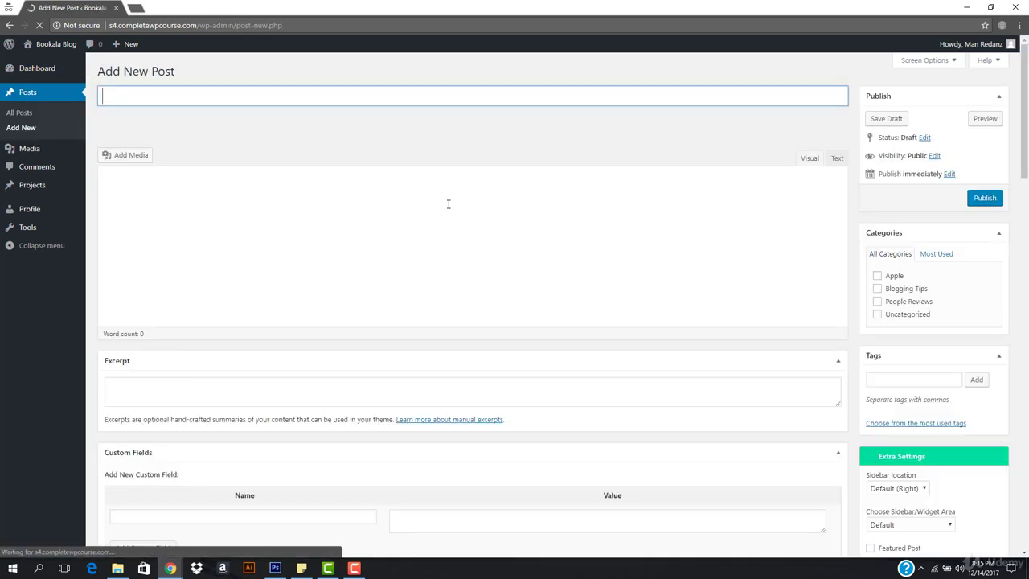
scroll(621, 287, "down", 4)
scroll(613, 329, "up", 4)
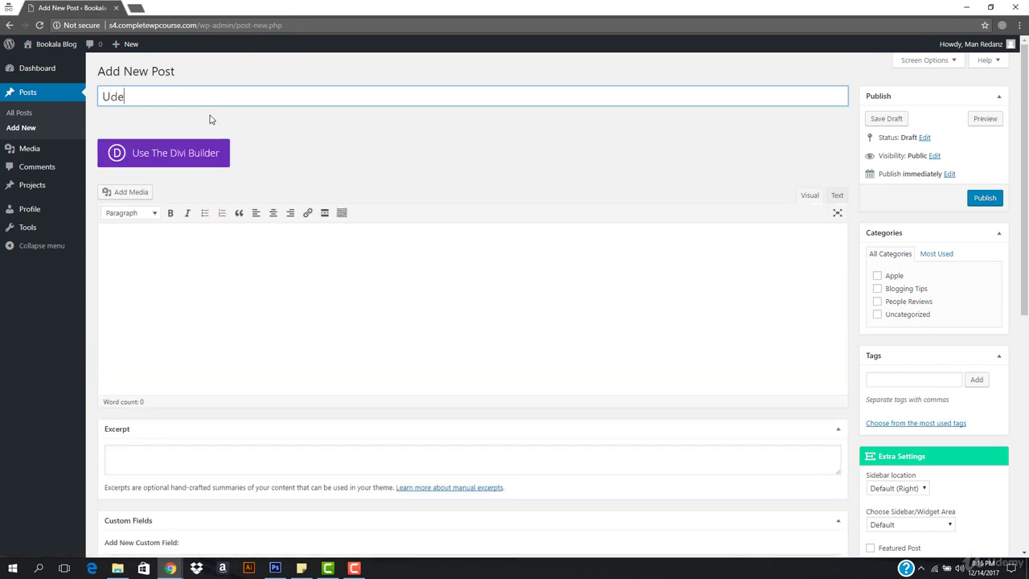
type("y is the best online")
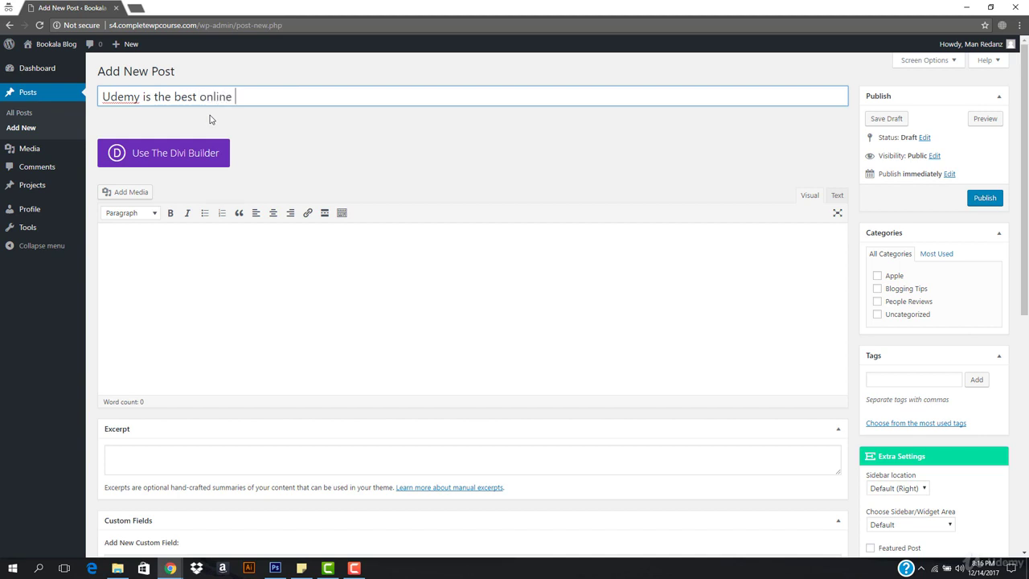
type(" teaching platform")
left_click(214, 315)
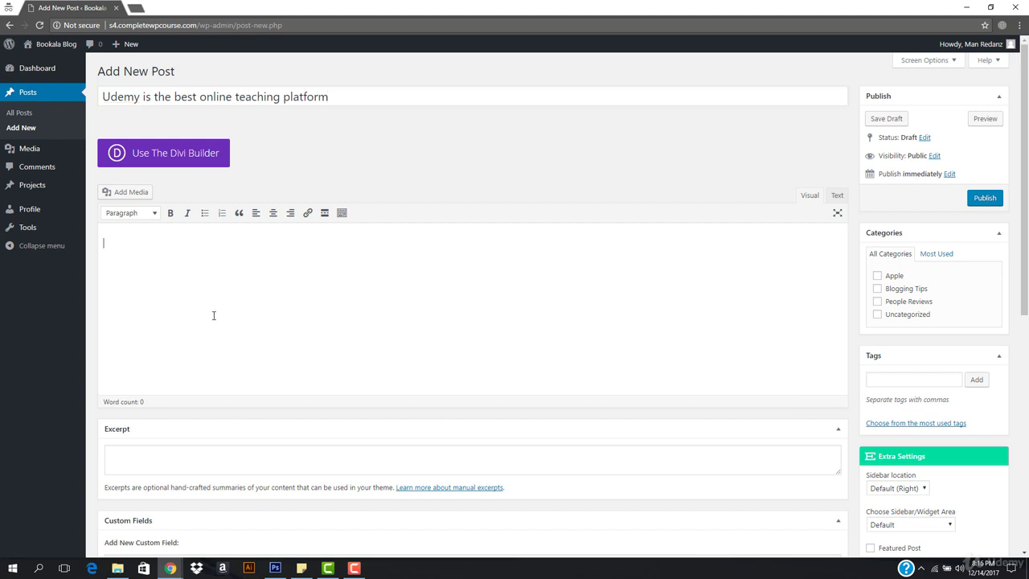
type("Aenean consequat, tellus a euismod tincidunt, sapien dui egestas ante, sed hendrerit massa lectus sed quam. Suspendisse imperdiet ex eu lacus iaculis cursus. In quis lacinia arcu, vel pretium nisl. Fusce lorem nisi, ullamcorper in justo ut, egestas luctus dui. Morbi felis neque, laoreet at auctor at, varius sit amet eros. Nulla mattis sed sapien quis imperdiet. Morbi condimentum orci diam, a ultricies sem consectetur vitae.  Aenean consequat, tellus a euismod tincidunt, sapien dui egestas ante, sed hendrerit massa lectus sed quam. Suspendisse imperdiet ex eu lacus iaculis cursus. In quis lacinia arcu, vel pretium nisl. Fusce lorem nisi, ullamcorper in justo ut, egestas luctus dui. Morbi felis neque, laoreet at auctor at, varius sit amet eros. Nulla mattis sed sapien quis imperdiet. Morbi condimentum orci diam, a ultricies sem consectetur vitae.")
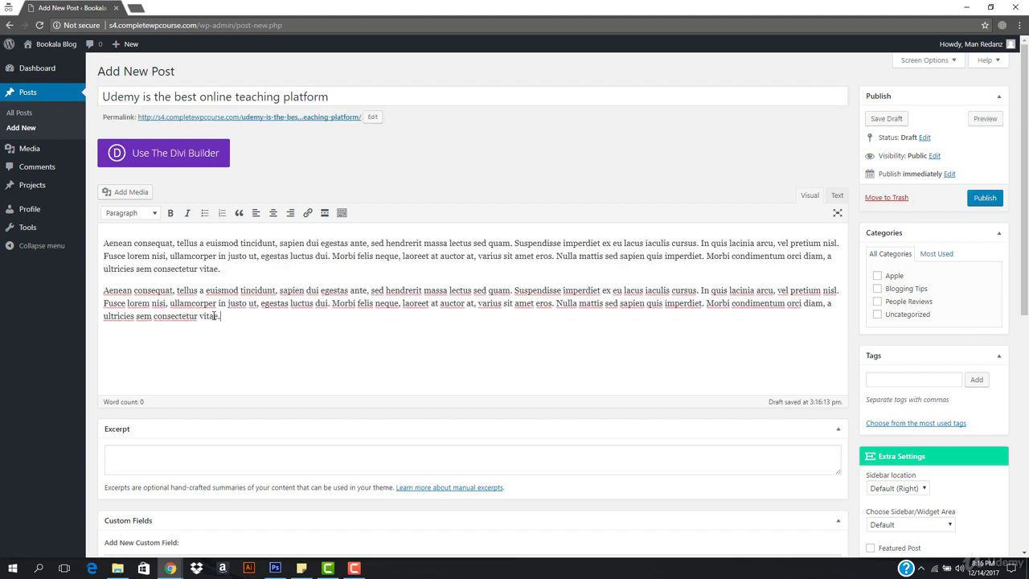
type("Aenean consequat, tellus a euismod tincidunt, sapien dui egestas ante, sed hendrerit massa lectus sed quam. Suspendisse imperdiet ex eu lacus iaculis cursus. In quis lacinia arcu, vel pretium nisl. Fusce lorem nisi, ullamcorper in justo ut, egestas luctus dui. Morbi felis neque, laoreet at auctor at, varius sit amet eros. Nulla mattis sed sapien quis imperdiet. Morbi condimentum orci diam, a ultricies sem consectetur vitae.")
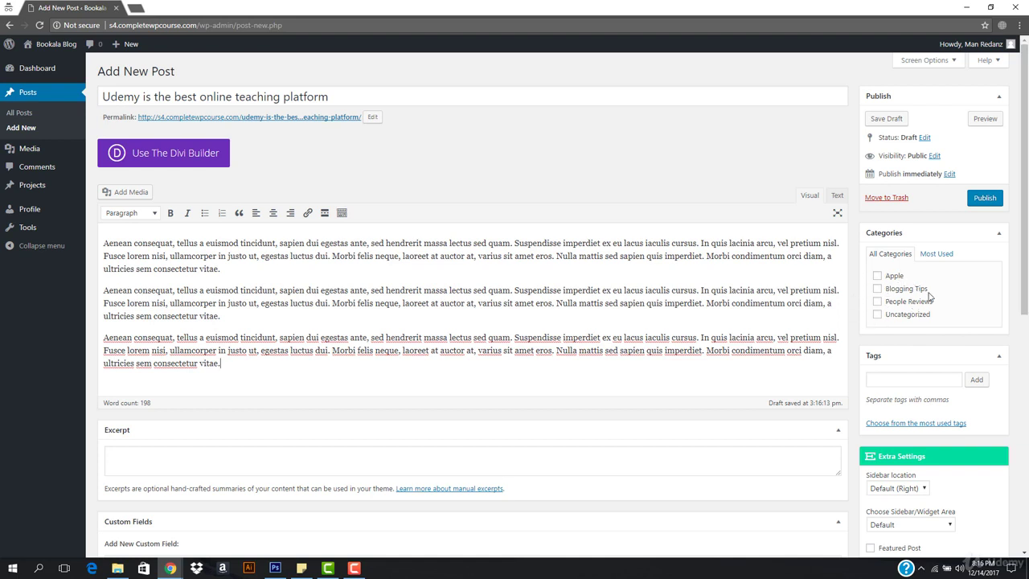
Step: Tick the People Reviews category and move to the review box Summary field
left_click(877, 301)
mouse_move(958, 48)
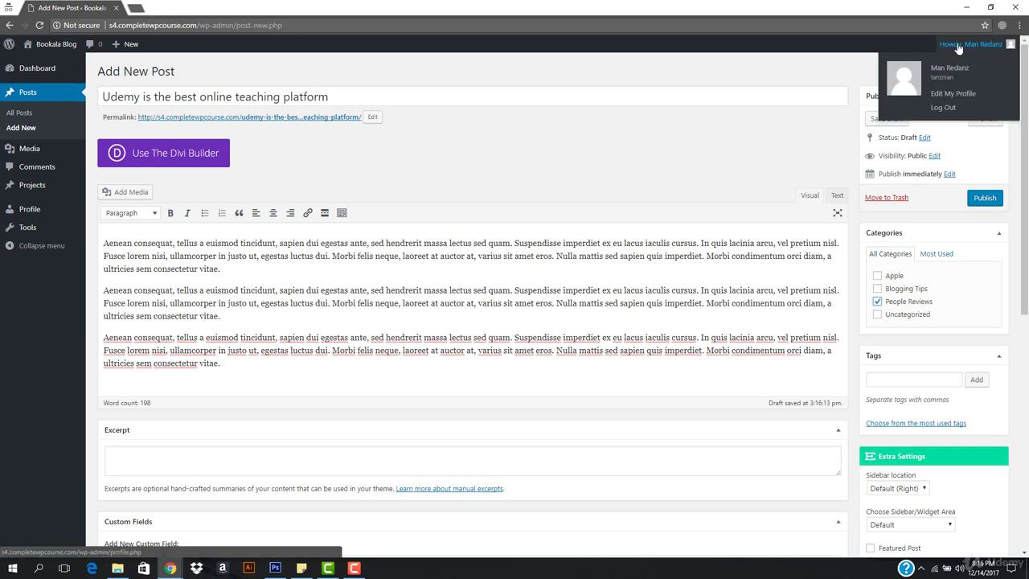
scroll(699, 326, "down", 3)
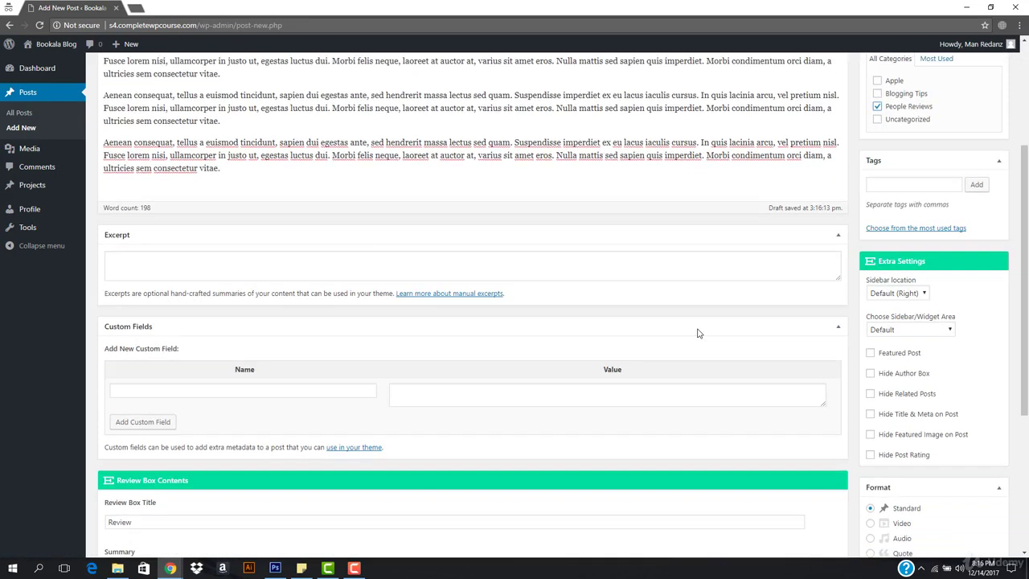
scroll(698, 333, "down", 4)
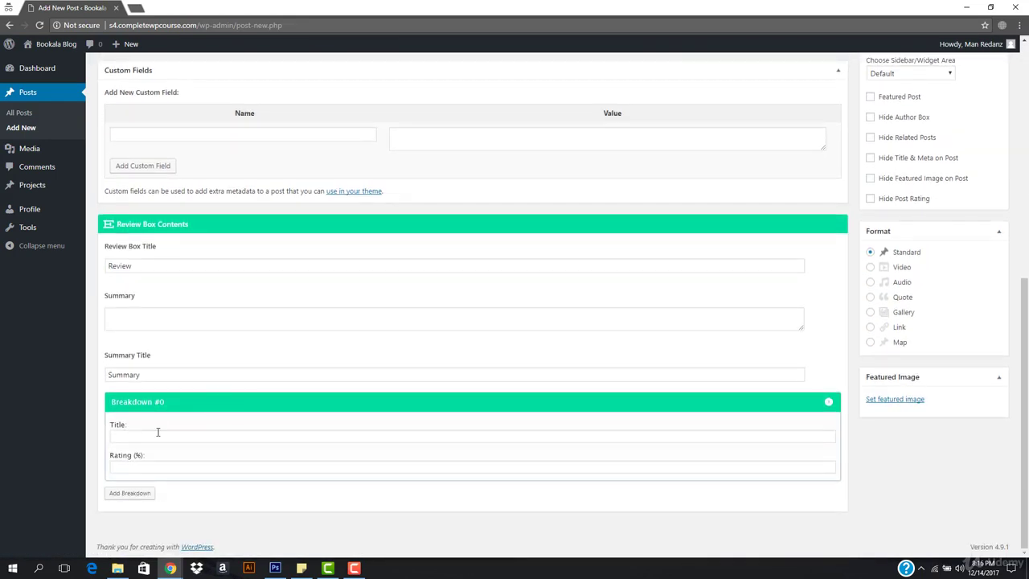
left_click(159, 313)
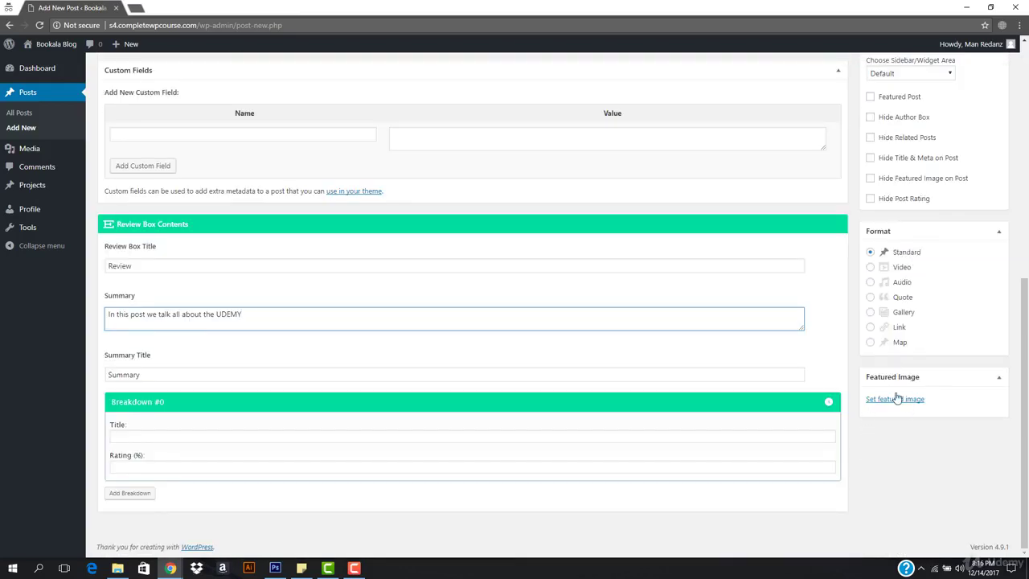
Step: Upload UC-PSLYSL6W.jpg and set it as the post's featured image
left_click(895, 398)
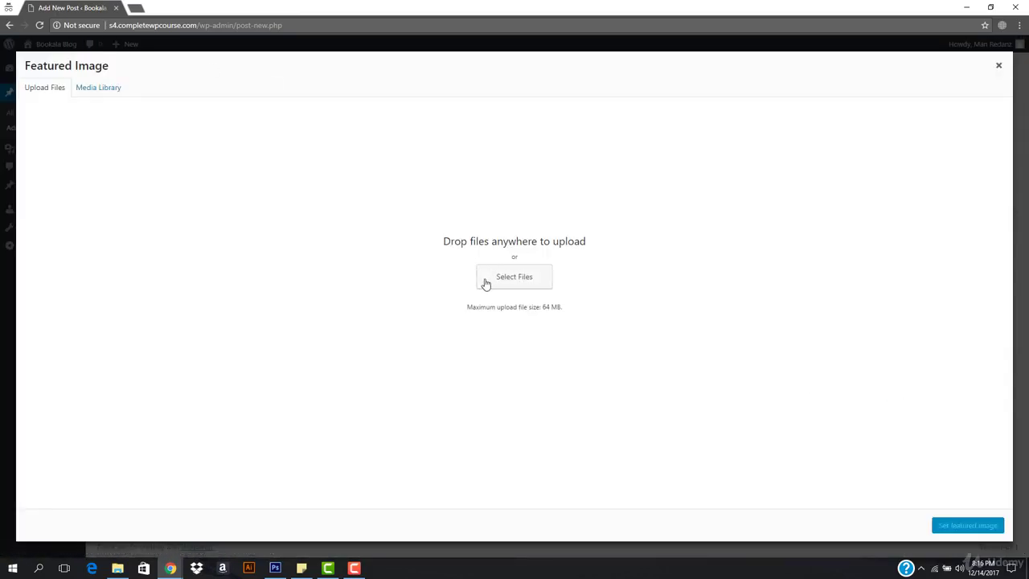
left_click(488, 283)
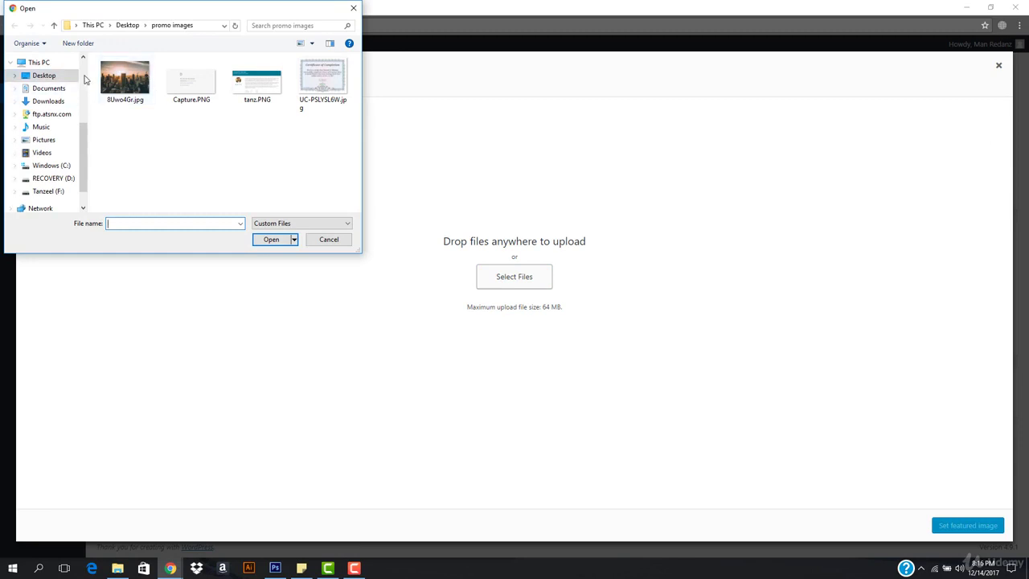
left_click(326, 96)
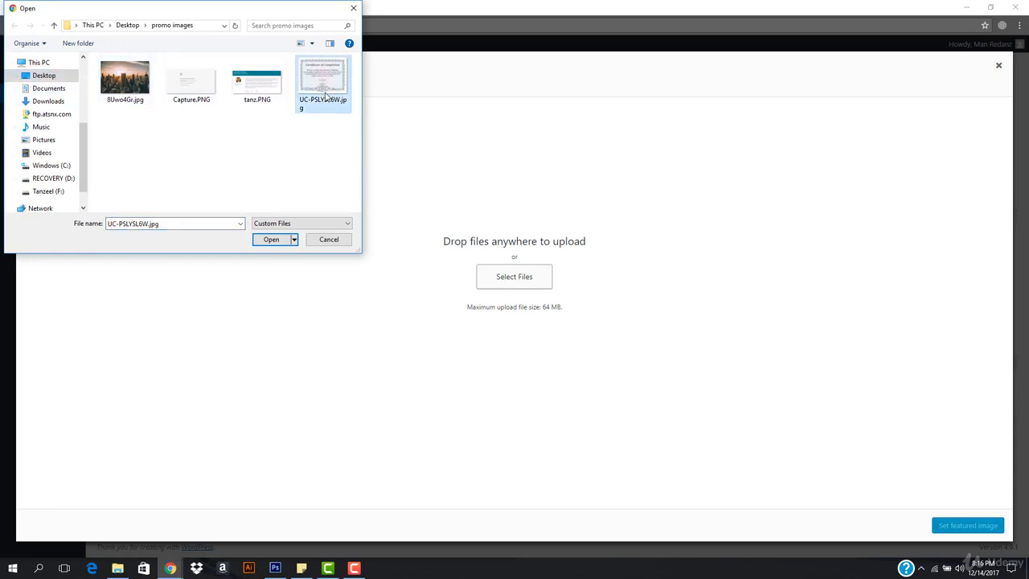
double_click(325, 96)
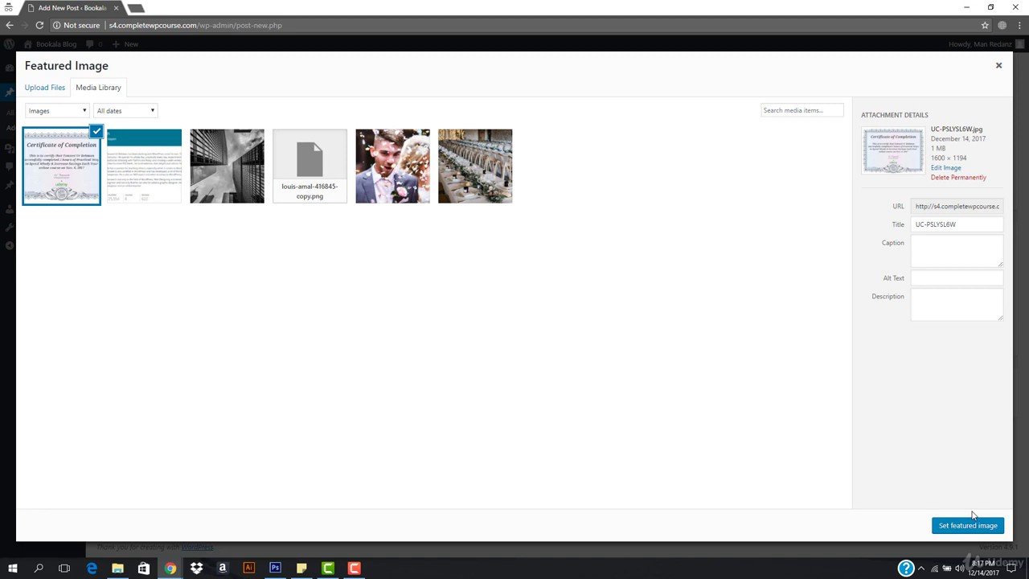
left_click(997, 526)
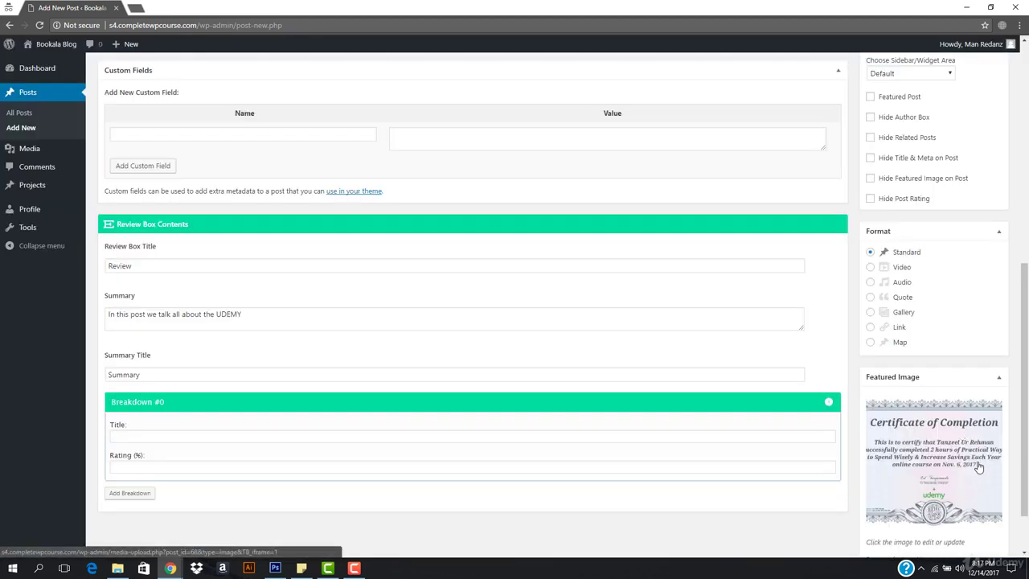
Step: Publish the Udemy post, review it live, and return to the blog home page
scroll(960, 434, "up", 6)
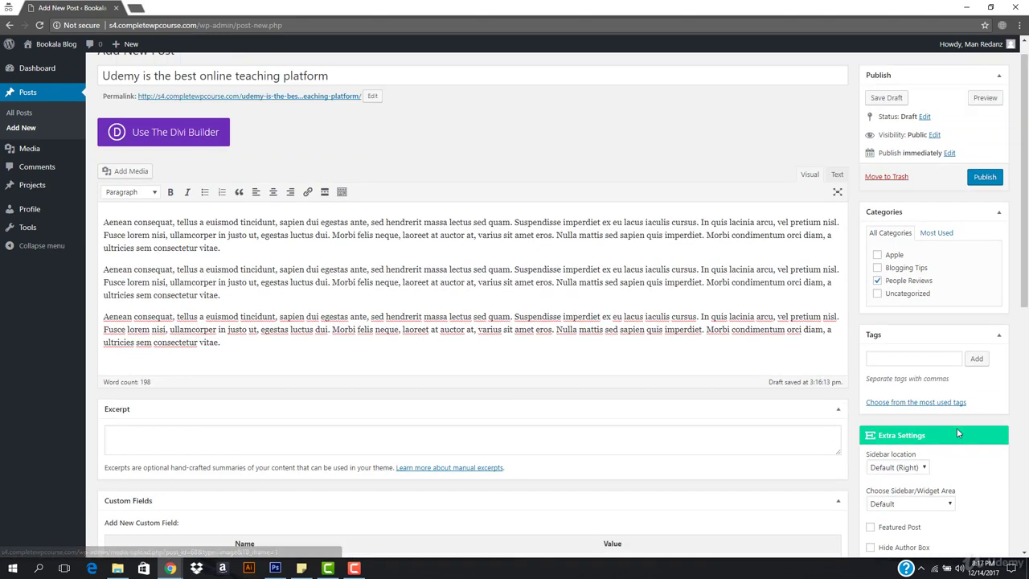
left_click(980, 207)
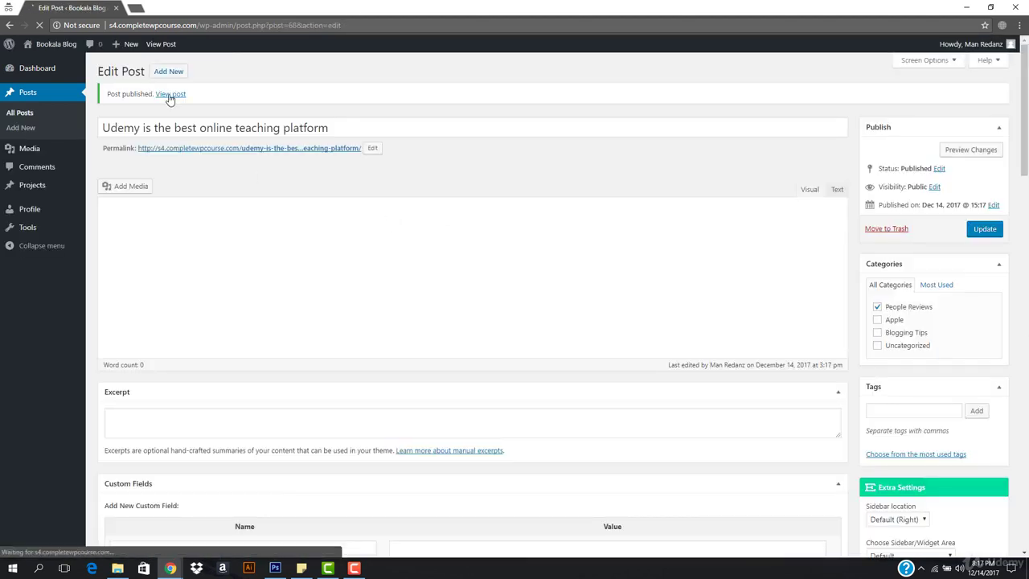
left_click(169, 95)
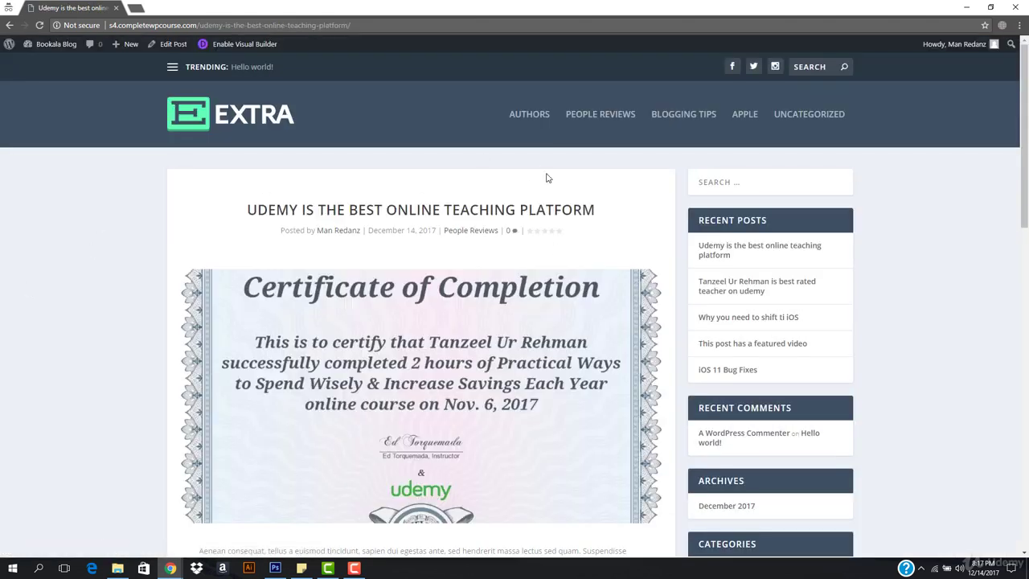
scroll(391, 235, "down", 3)
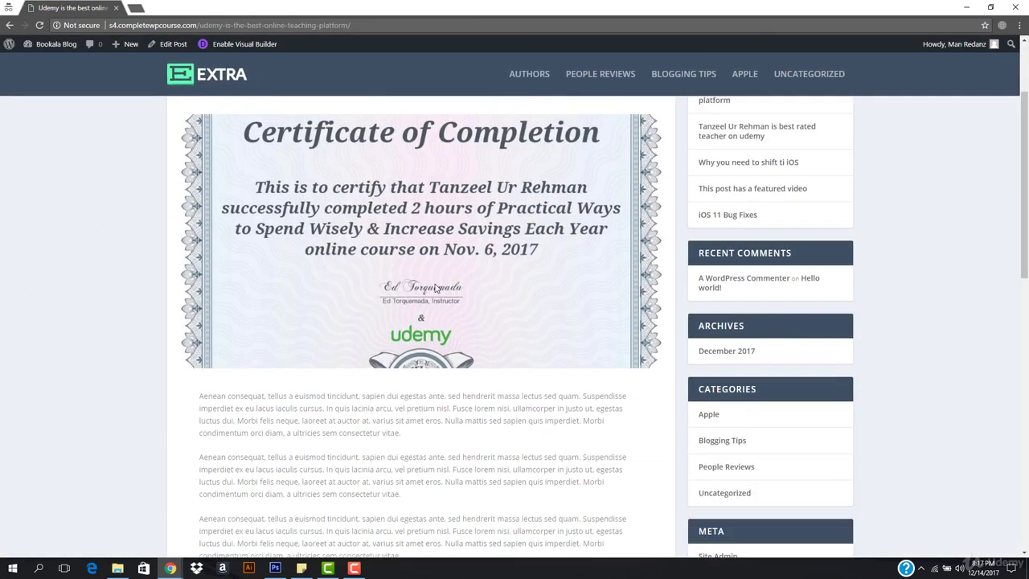
scroll(435, 289, "down", 5)
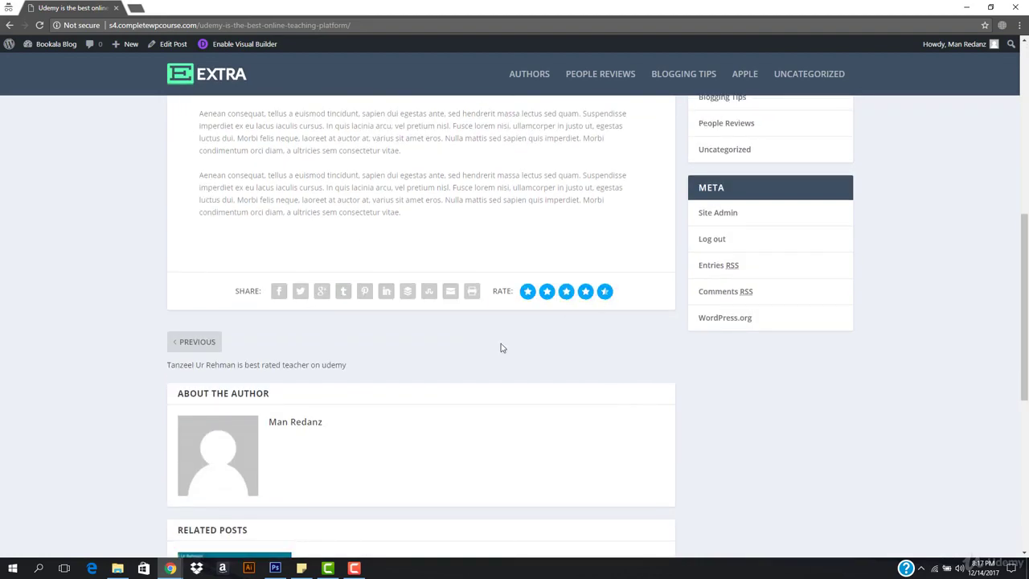
scroll(434, 328, "up", 8)
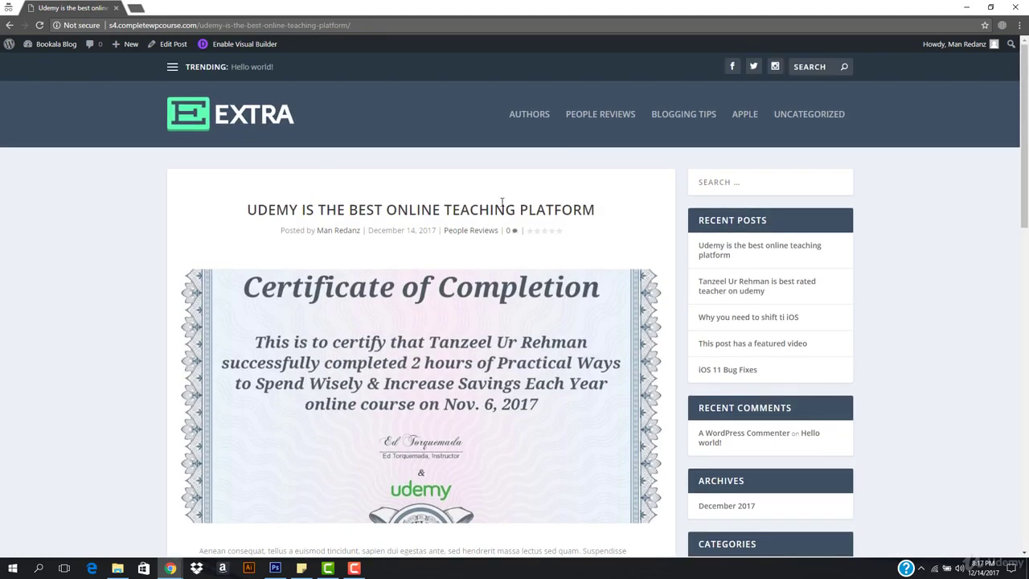
left_click(255, 125)
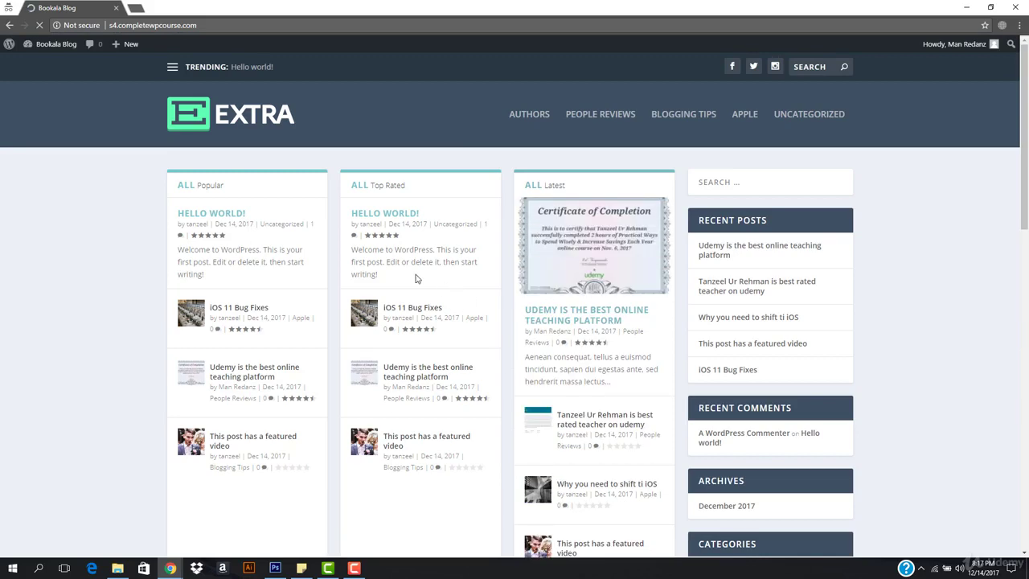
Step: Browse the home and Authors pages as the Author user, then close the private window
scroll(627, 168, "down", 3)
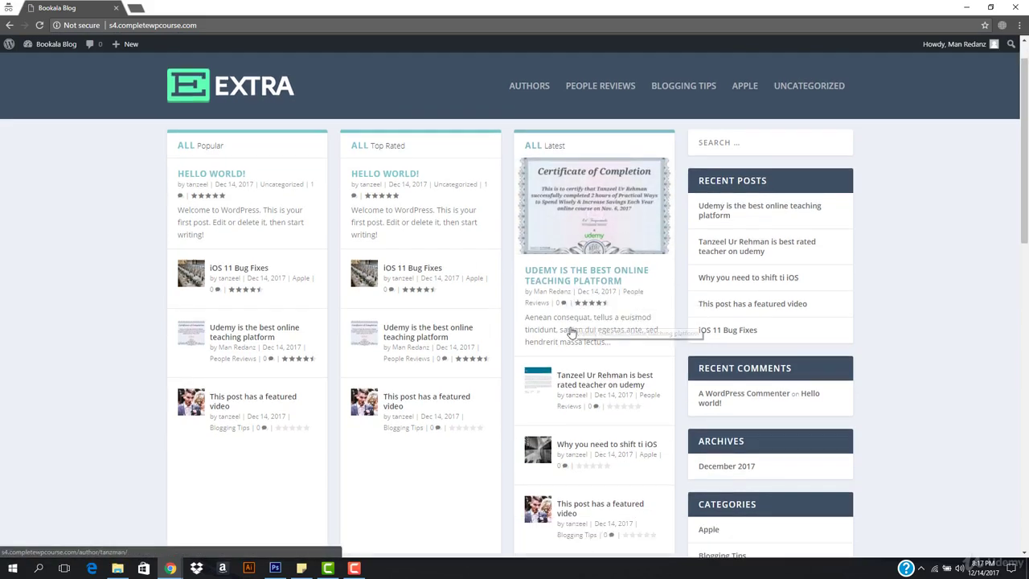
scroll(562, 281, "down", 3)
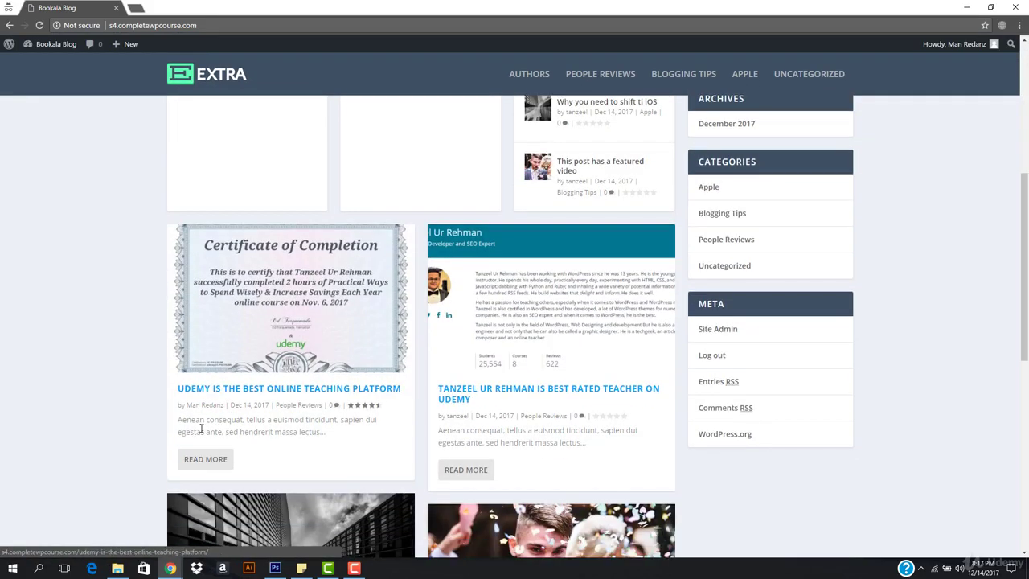
scroll(535, 362, "up", 5)
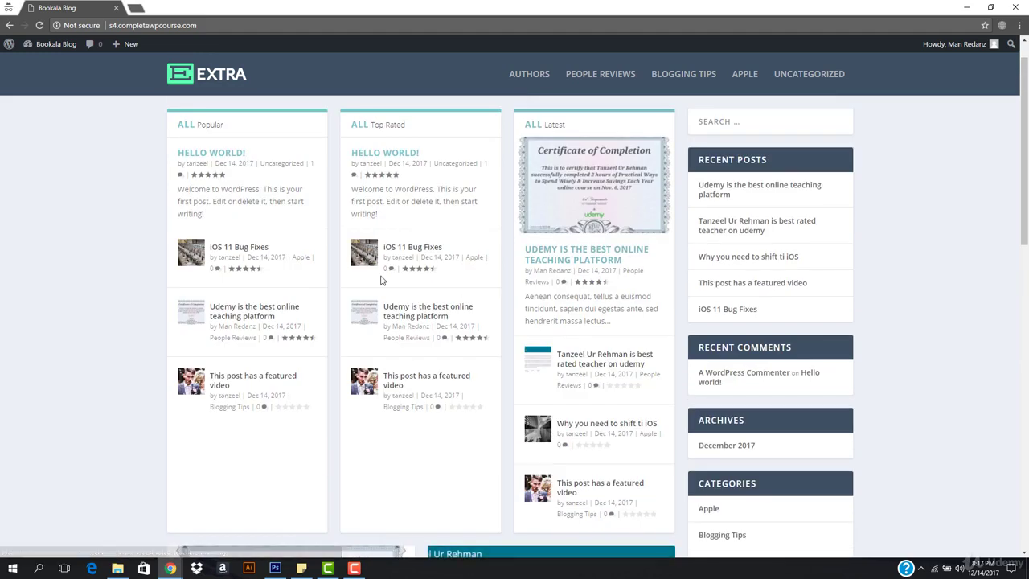
scroll(514, 266, "up", 2)
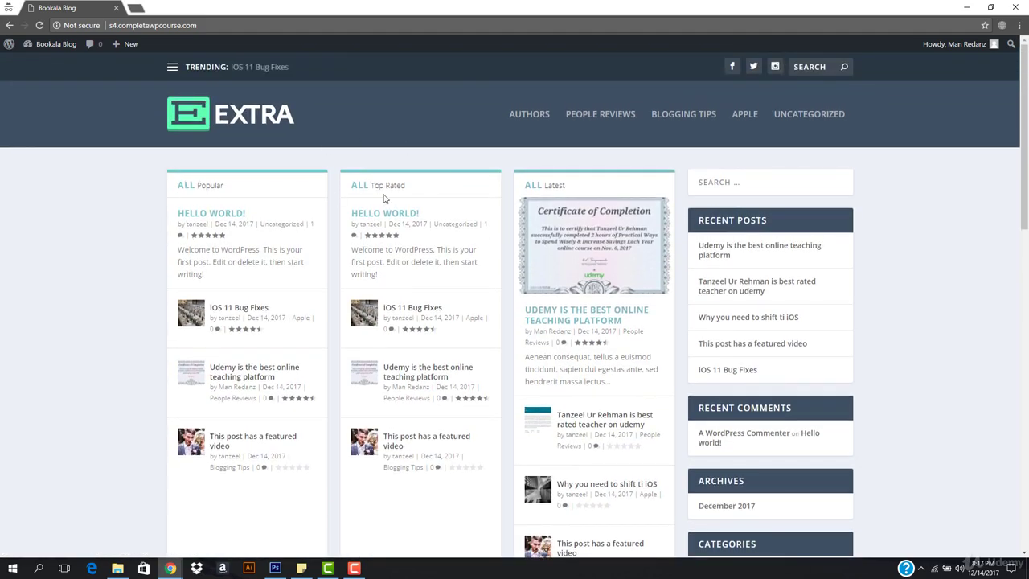
left_click(518, 119)
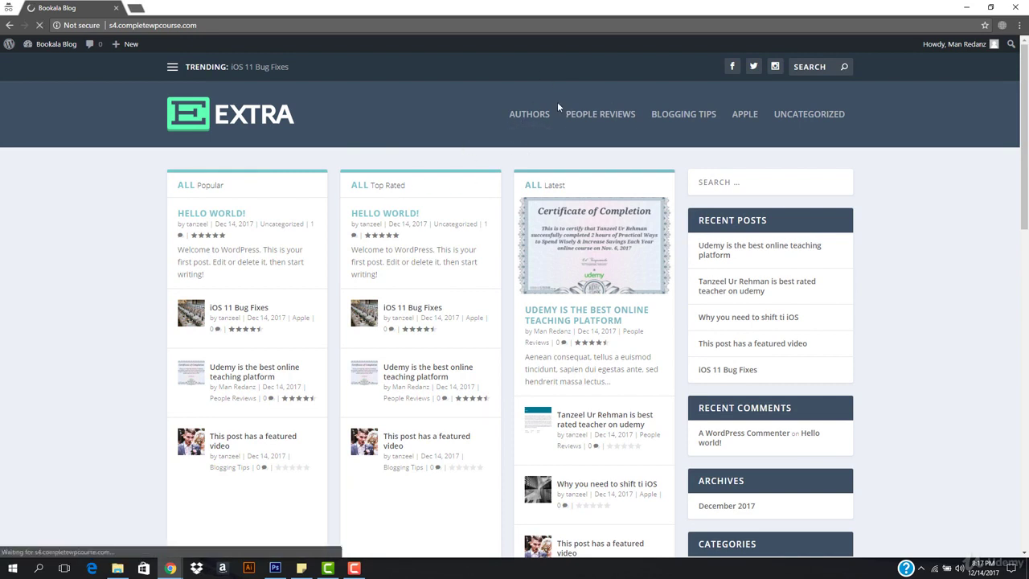
scroll(361, 326, "down", 3)
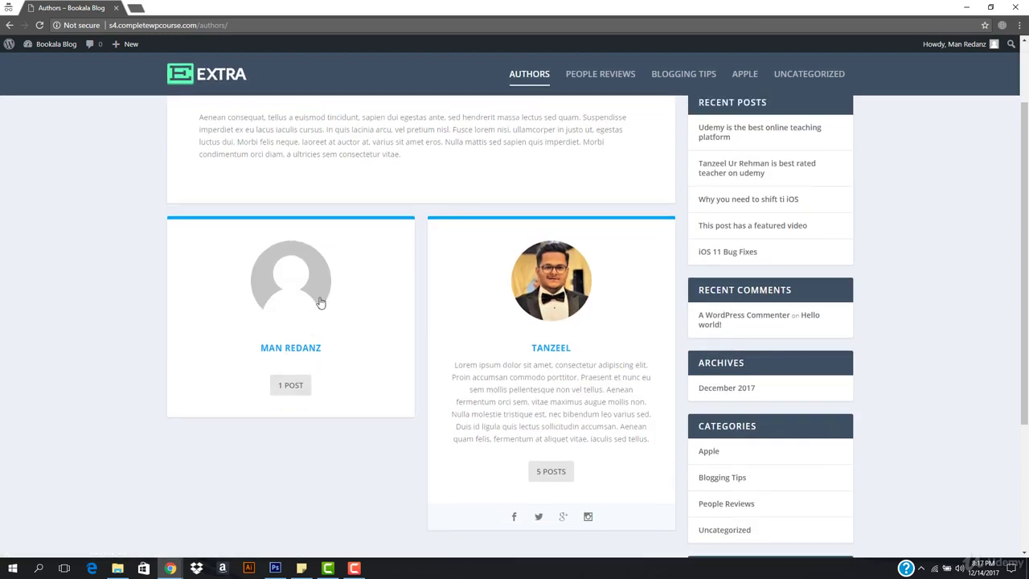
scroll(482, 410, "down", 1)
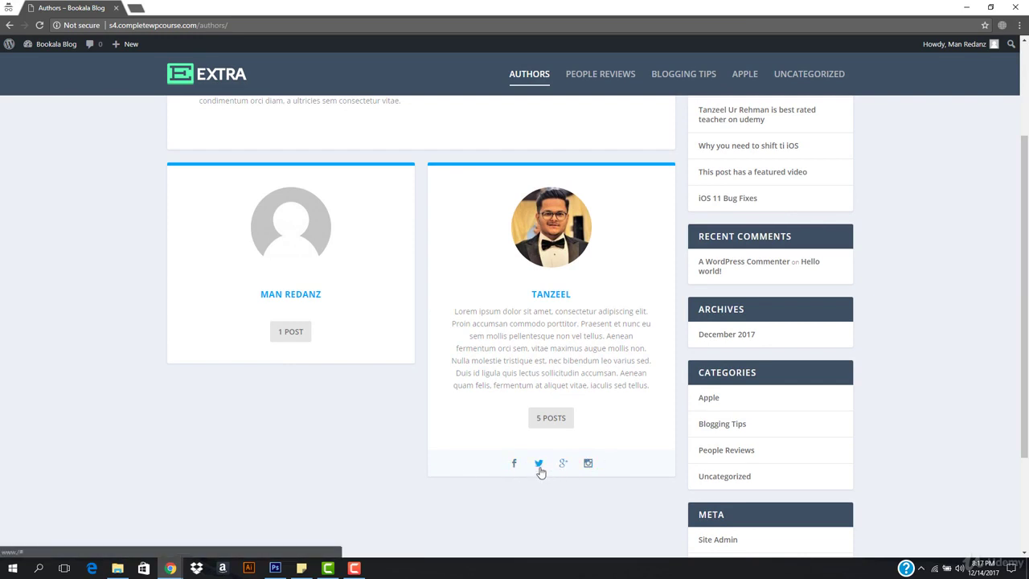
scroll(395, 346, "up", 3)
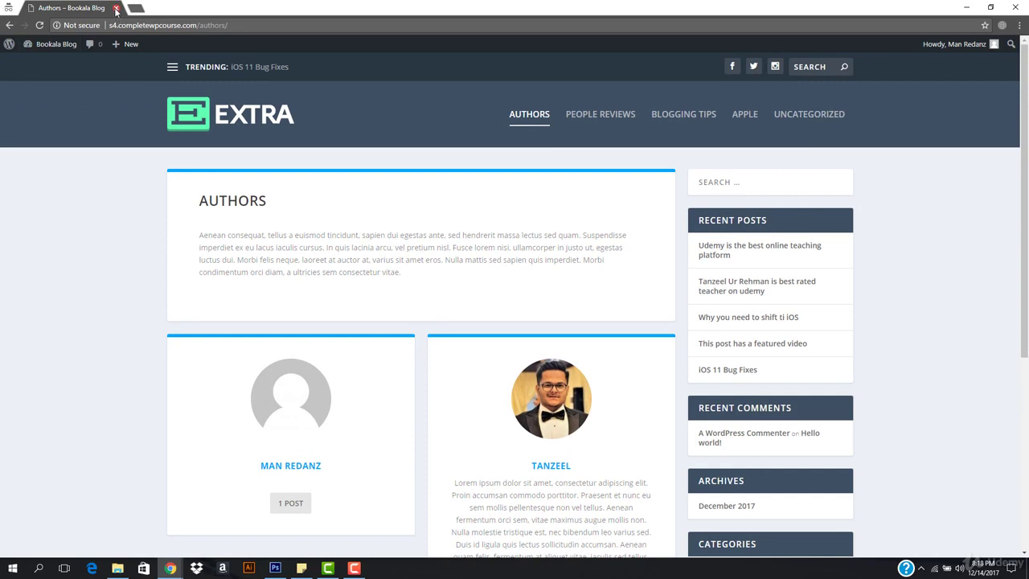
left_click(115, 9)
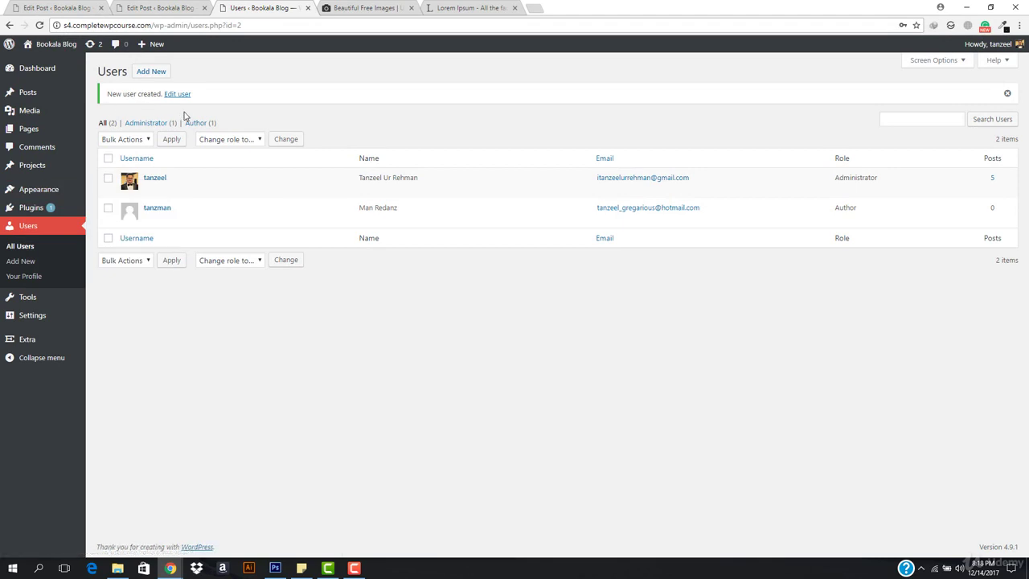
mouse_move(48, 128)
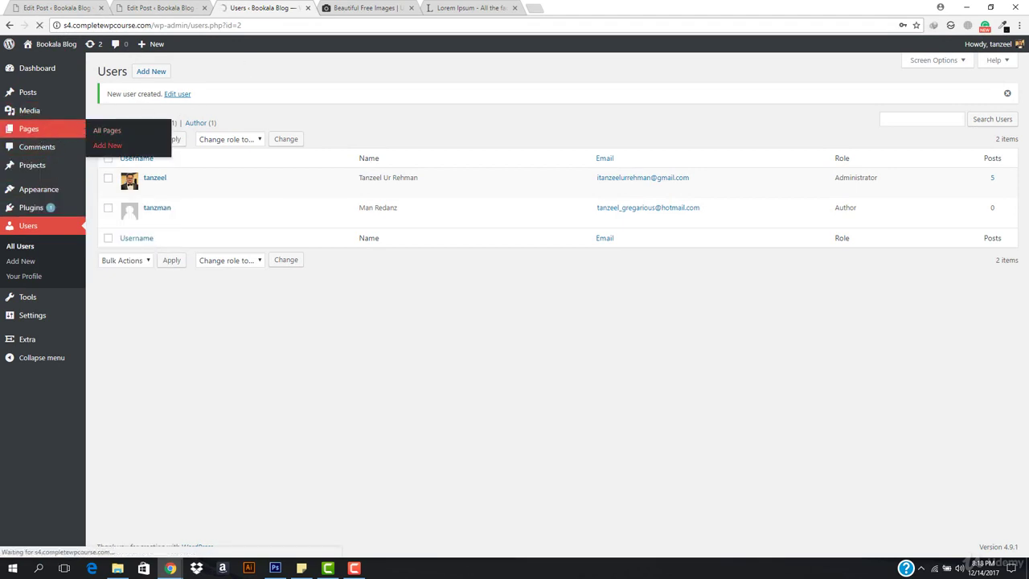
Step: Start a new page that uses the Blog Feed template
left_click(105, 147)
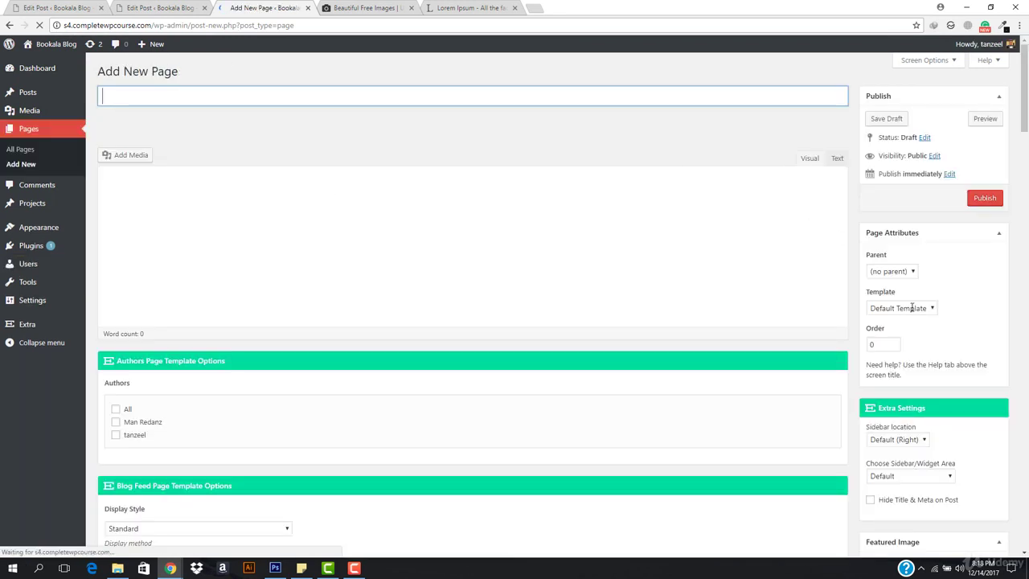
left_click(914, 308)
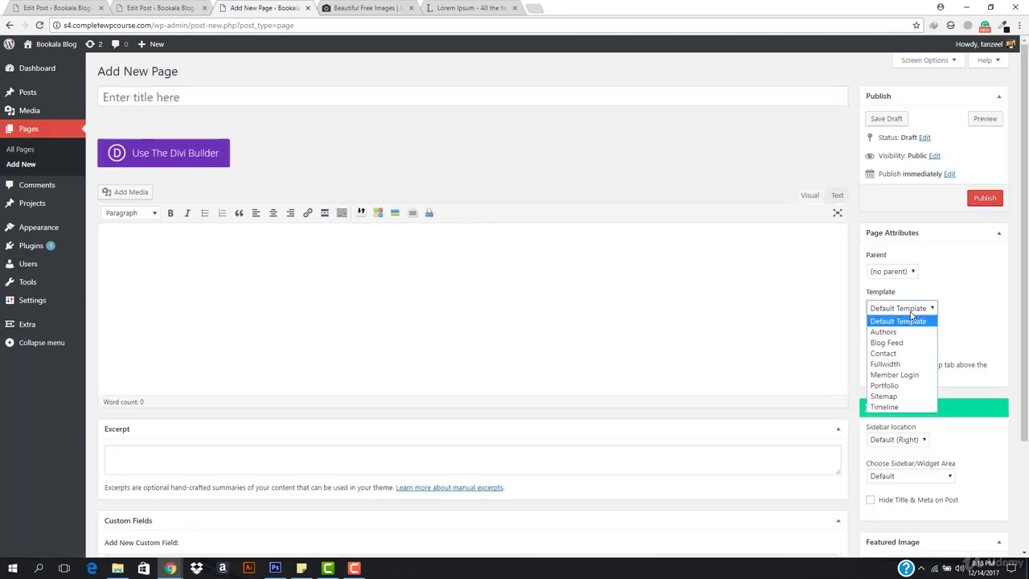
left_click(888, 343)
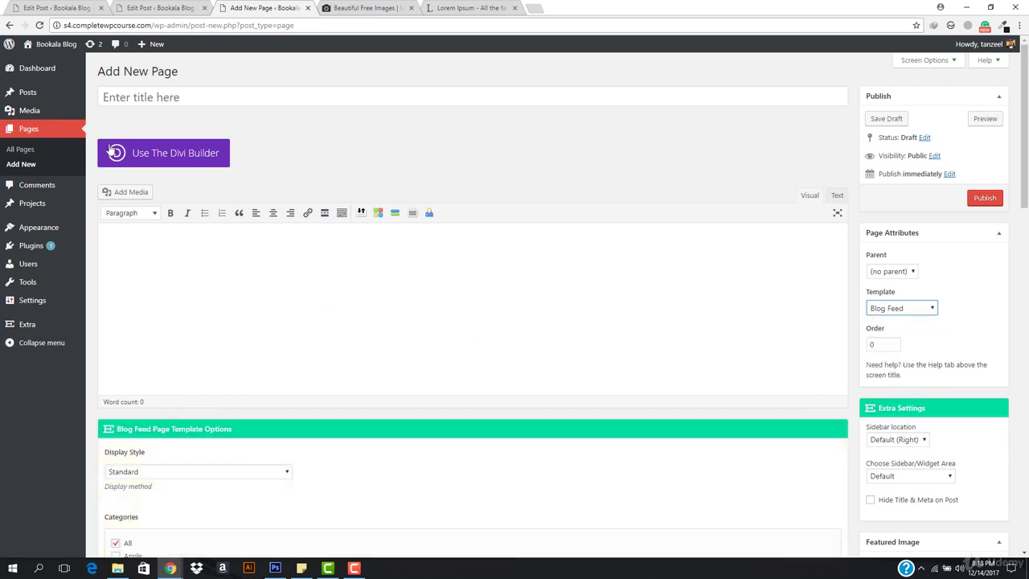
Step: Title the new page 'Blog Feed'
left_click(343, 92)
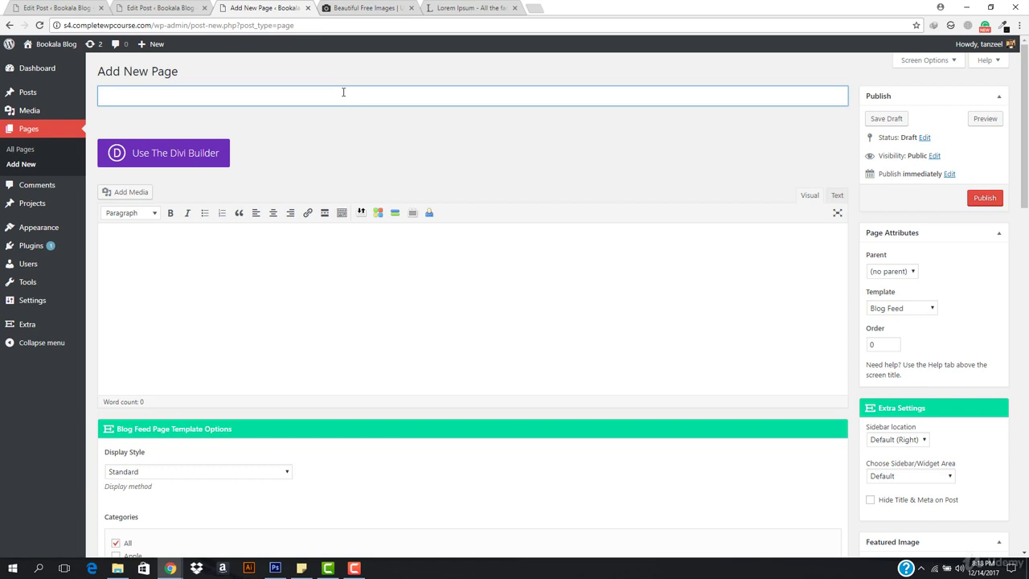
type("B")
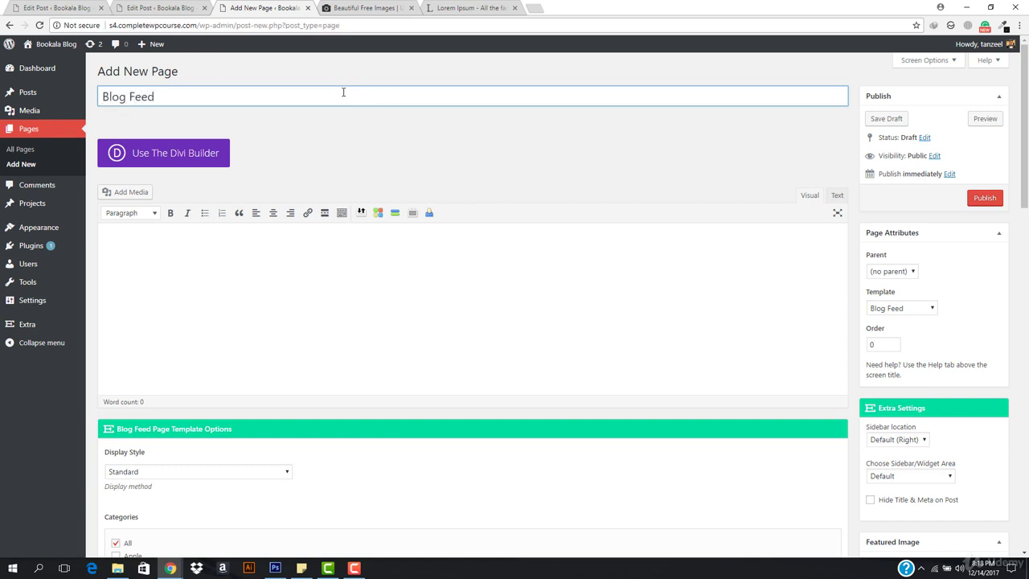
type("log Feed")
key("ctrl+a")
type("Al")
key("BackSpace")
key("BackSpace")
key("BackSpace")
type("Blog Feed")
Step: Set Posts Per Page to 6, keep Sort Order Descending, and set Show Author to 'Show Author'
scroll(241, 273, "down", 3)
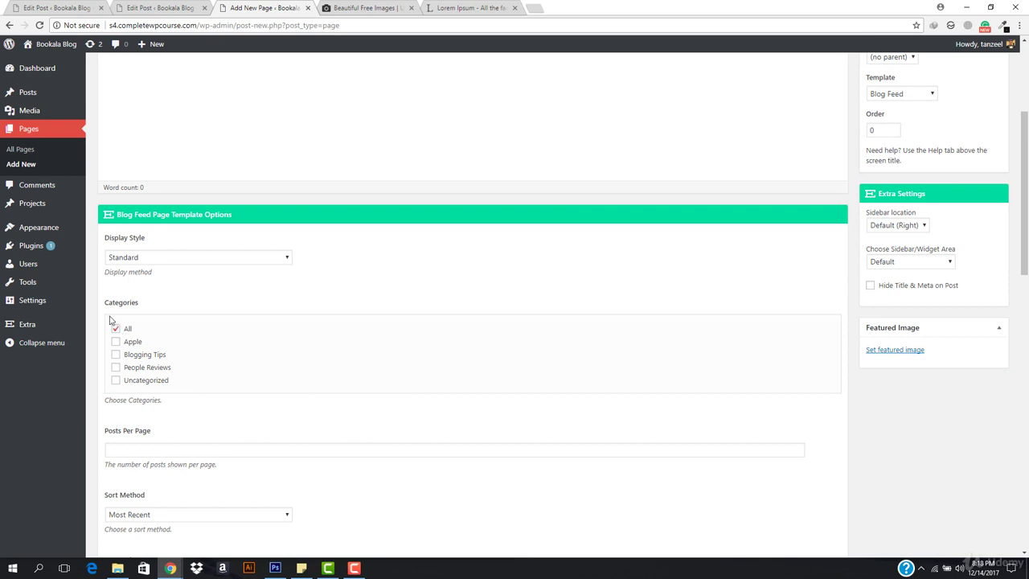
scroll(238, 409, "down", 2)
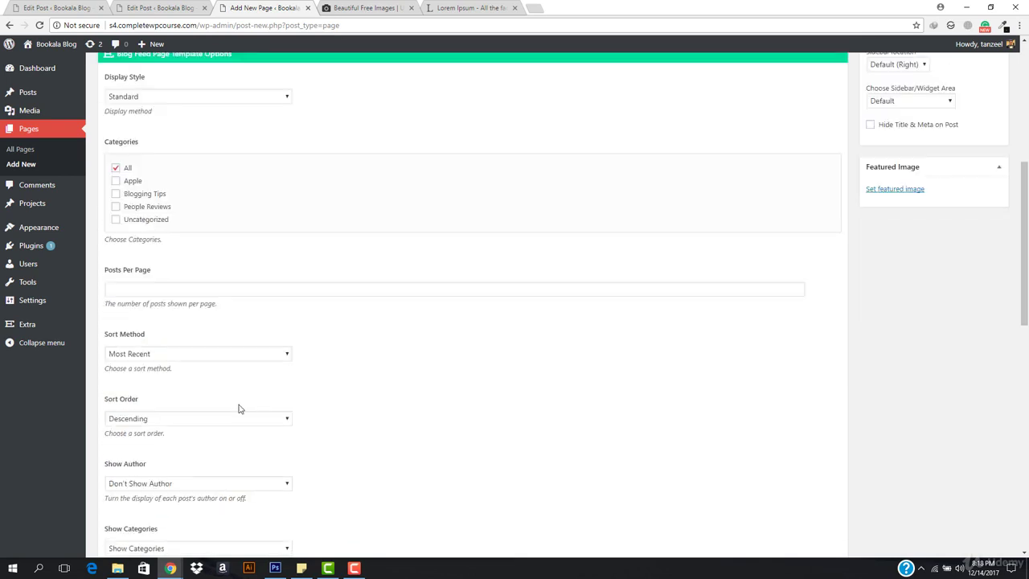
left_click(171, 291)
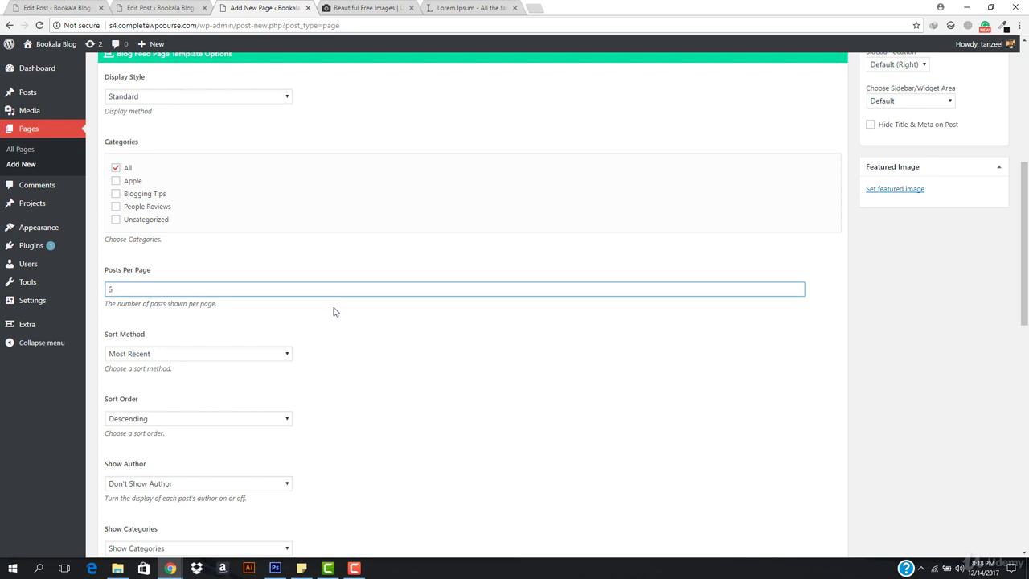
scroll(159, 350, "down", 1)
left_click(147, 366)
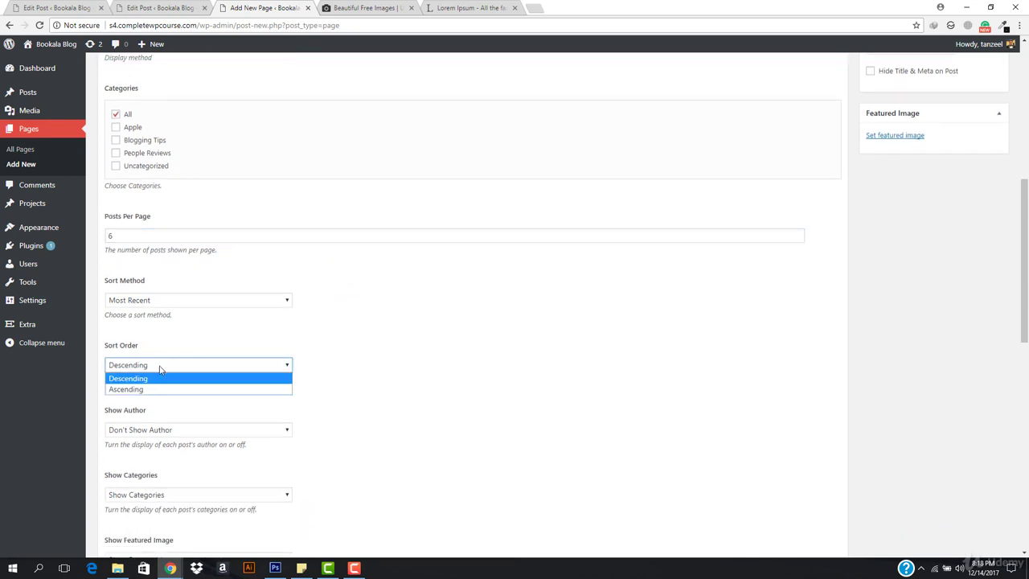
left_click(159, 369)
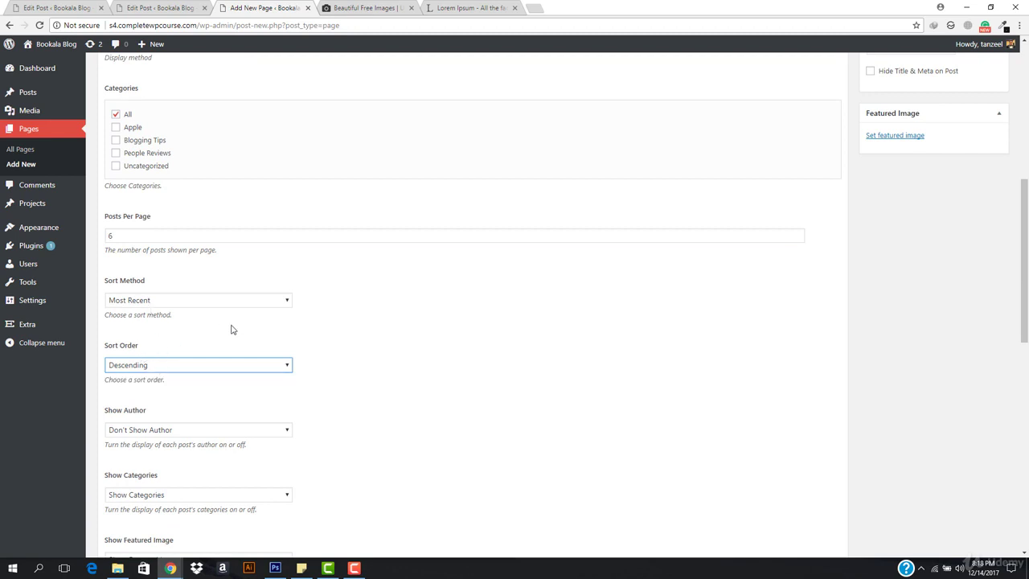
scroll(230, 329, "down", 4)
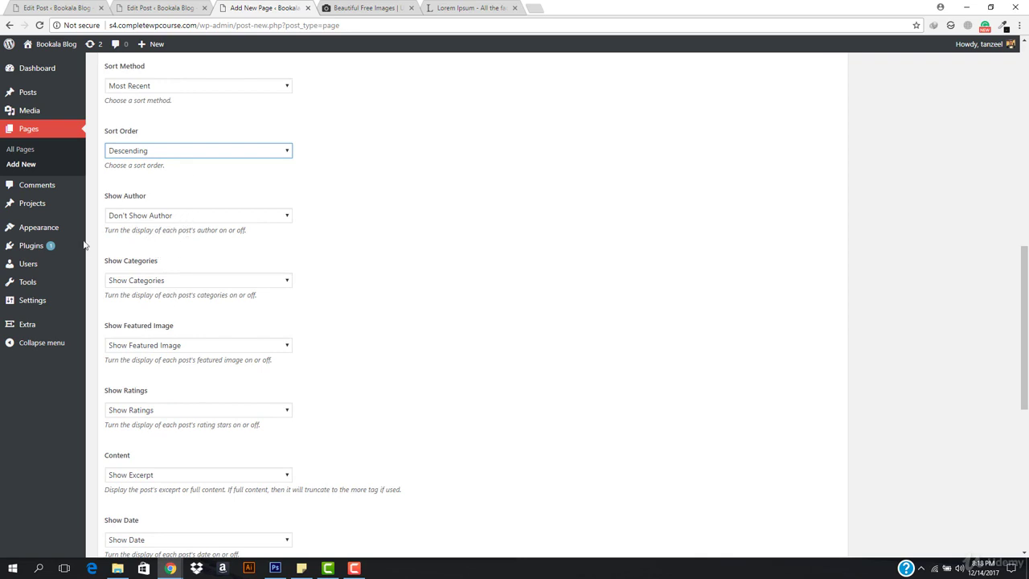
left_click(264, 215)
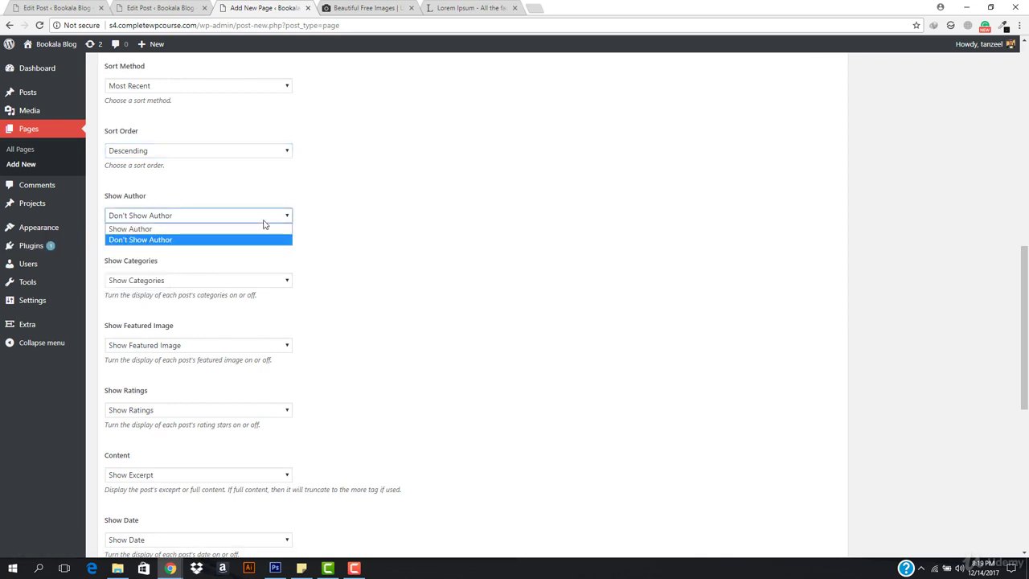
left_click(161, 230)
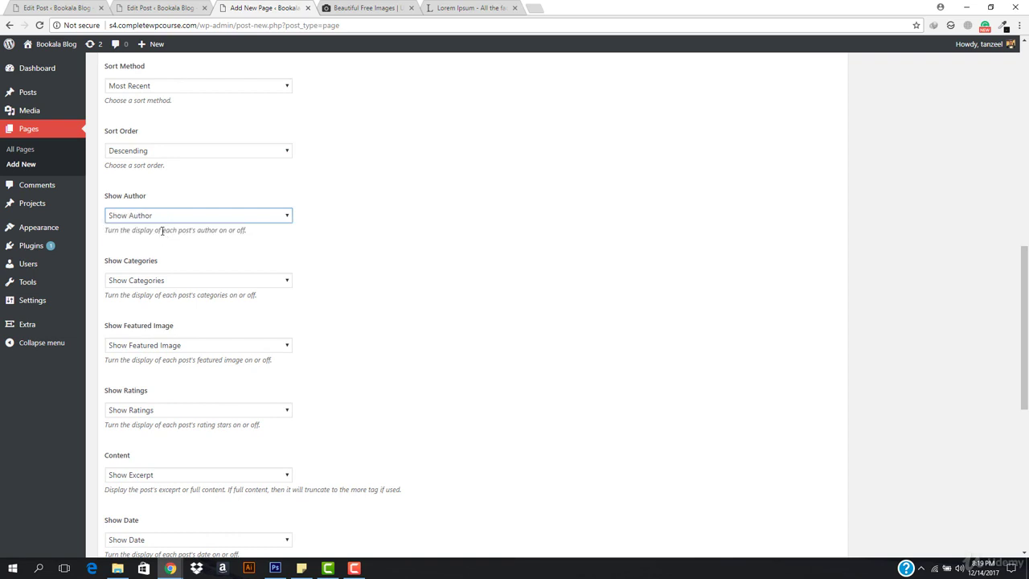
scroll(180, 345, "down", 2)
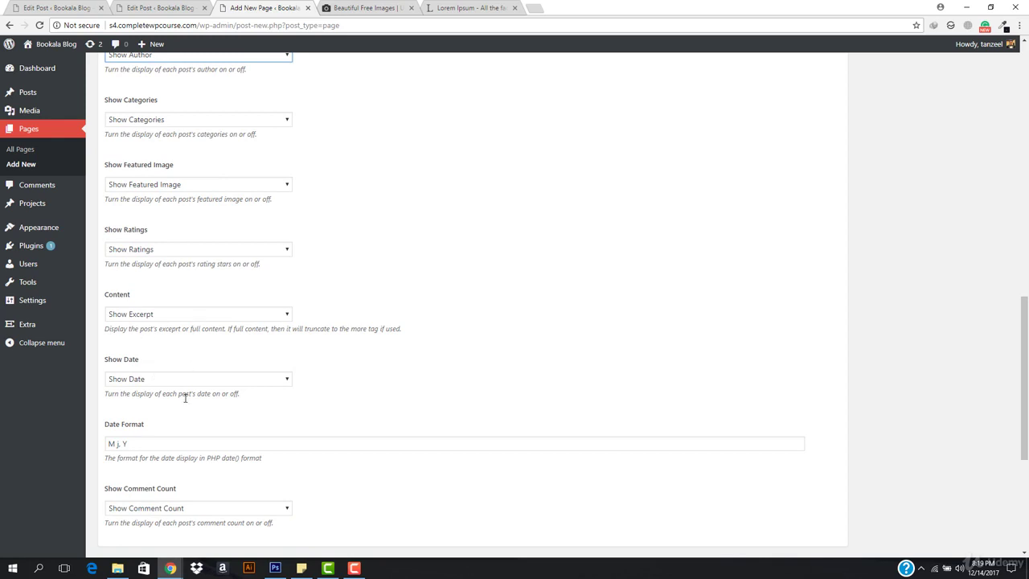
scroll(185, 397, "down", 2)
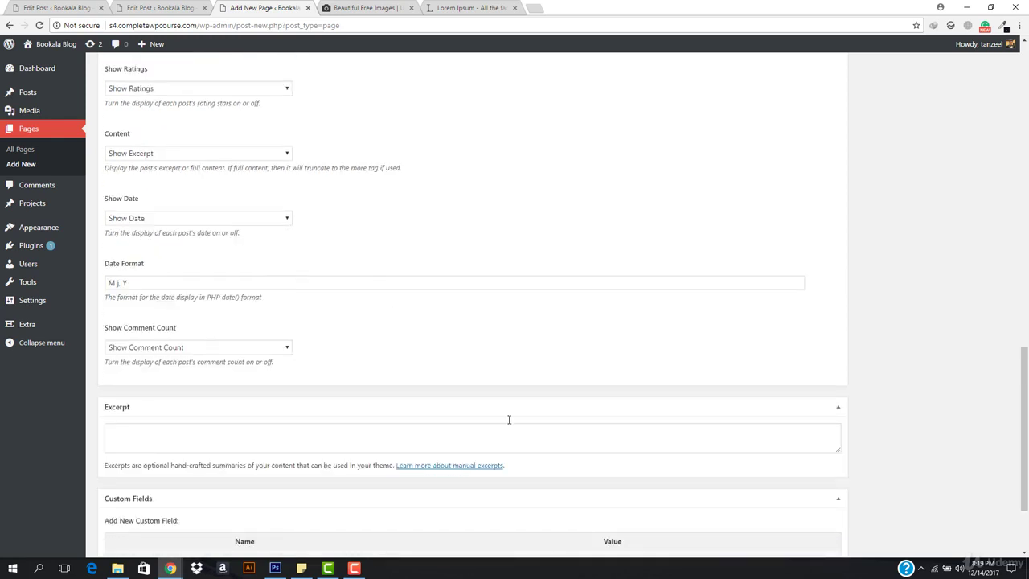
scroll(578, 406, "up", 5)
scroll(631, 395, "up", 10)
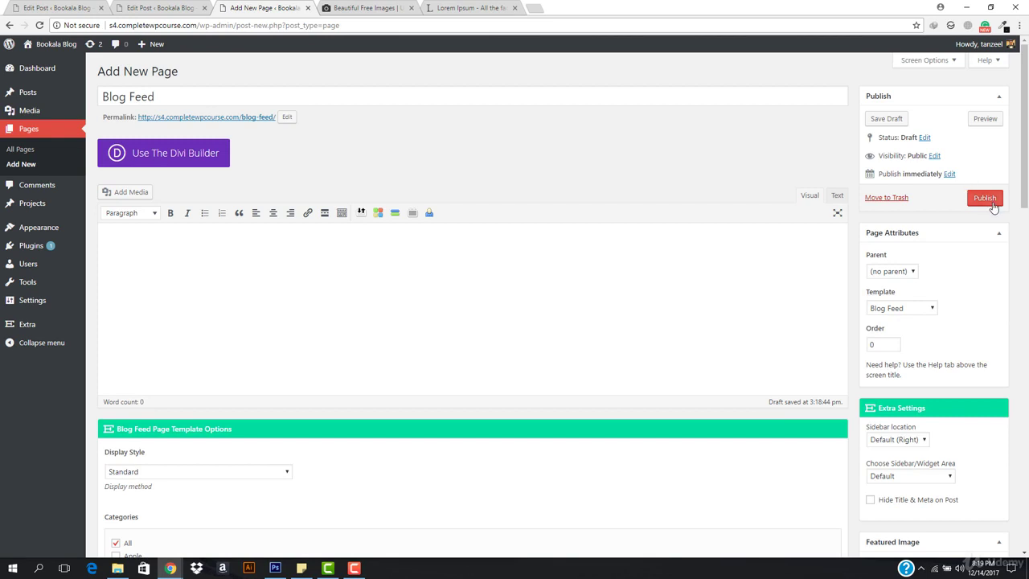
Step: Publish the Blog Feed page and open its live permalink in a new tab
left_click(985, 201)
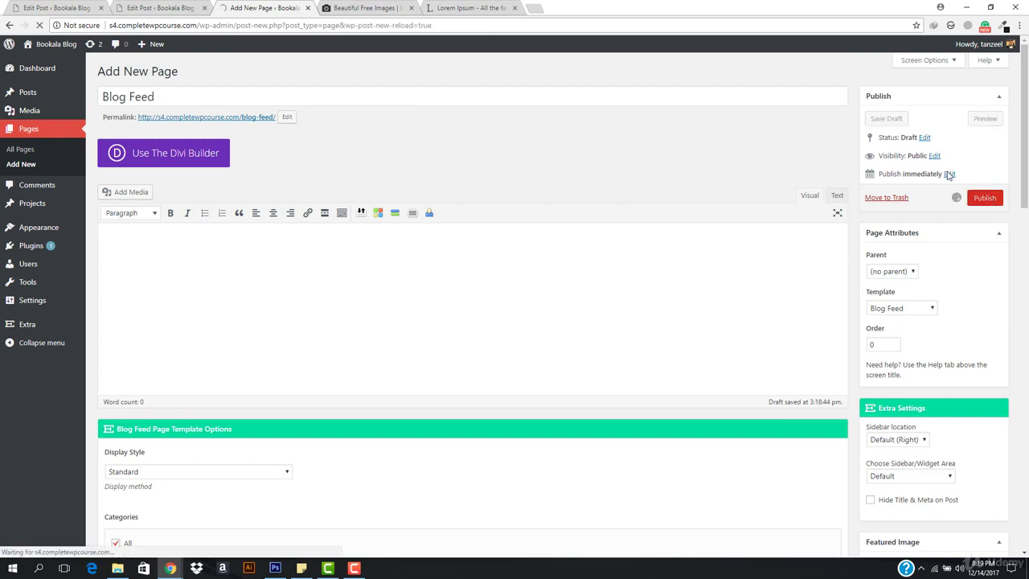
right_click(230, 117)
left_click(251, 126)
left_click(359, 6)
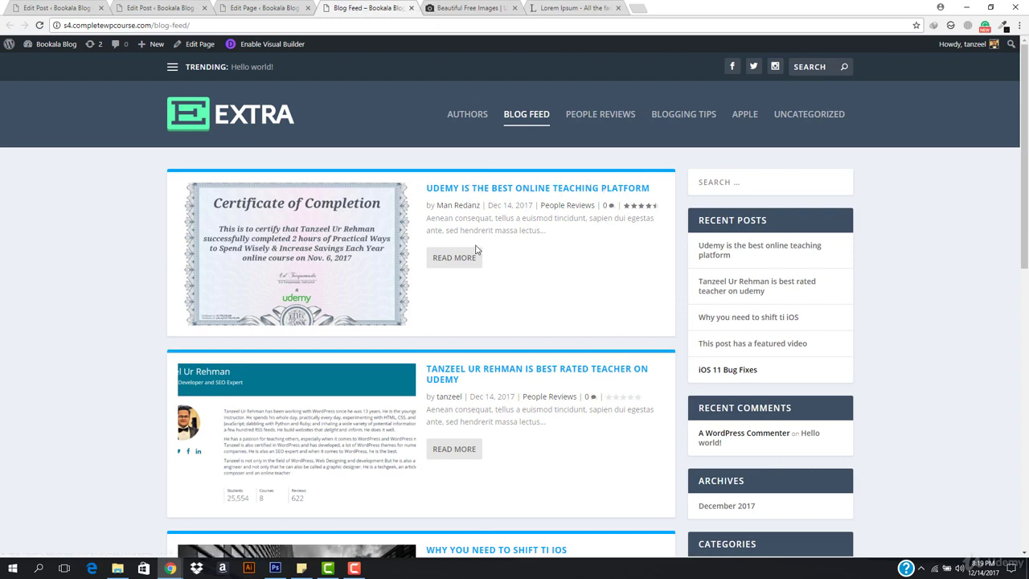
Step: Scroll through the live feed of posts down to 'Hello World!'
scroll(462, 266, "down", 2)
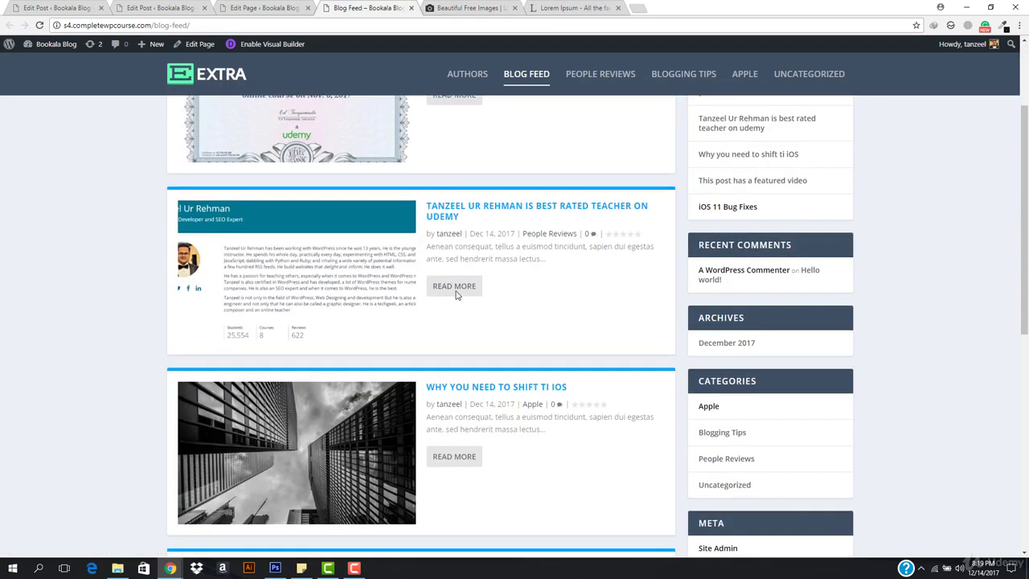
scroll(456, 309, "down", 1)
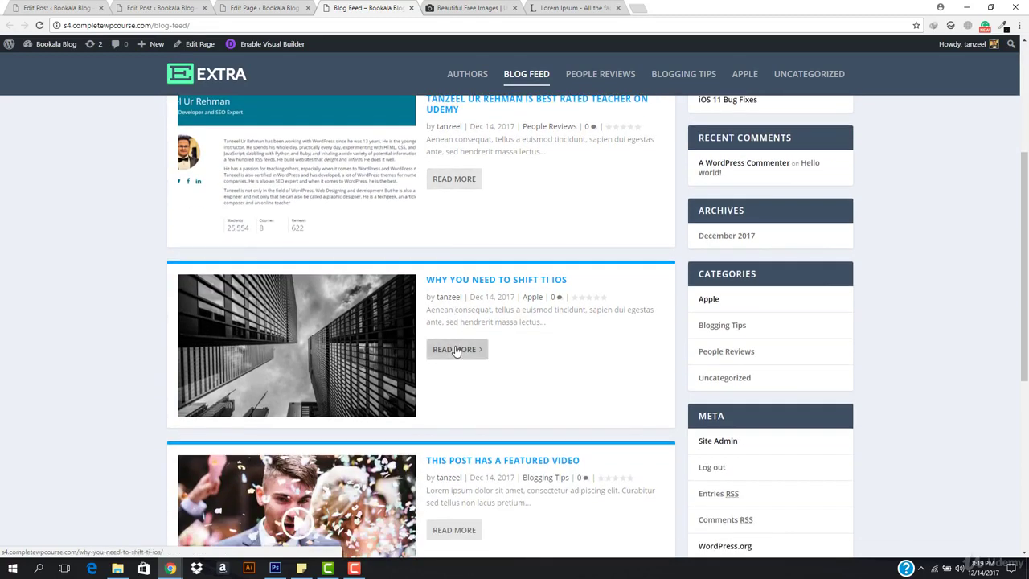
scroll(459, 349, "down", 2)
scroll(631, 340, "down", 1)
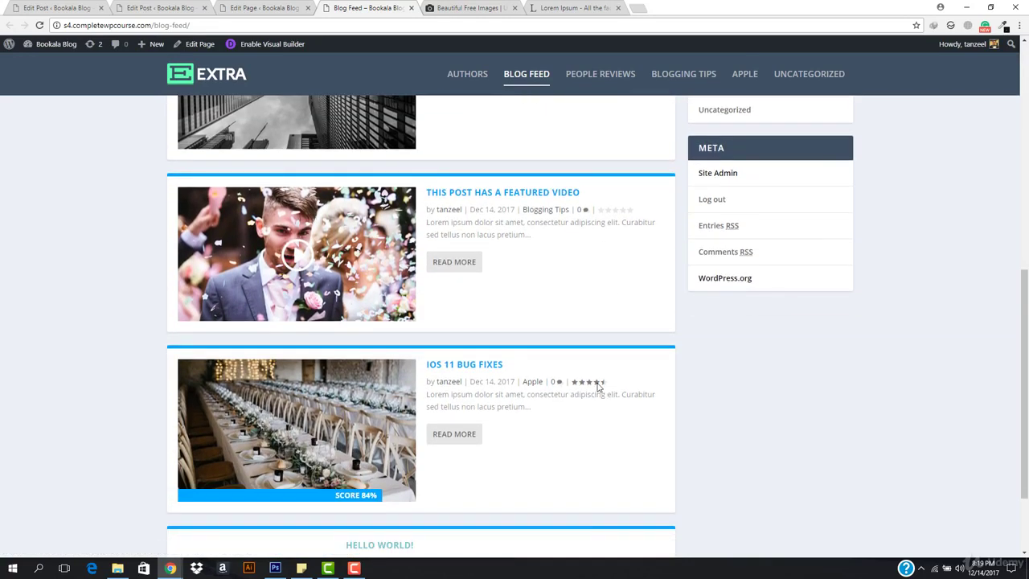
scroll(594, 382, "up", 8)
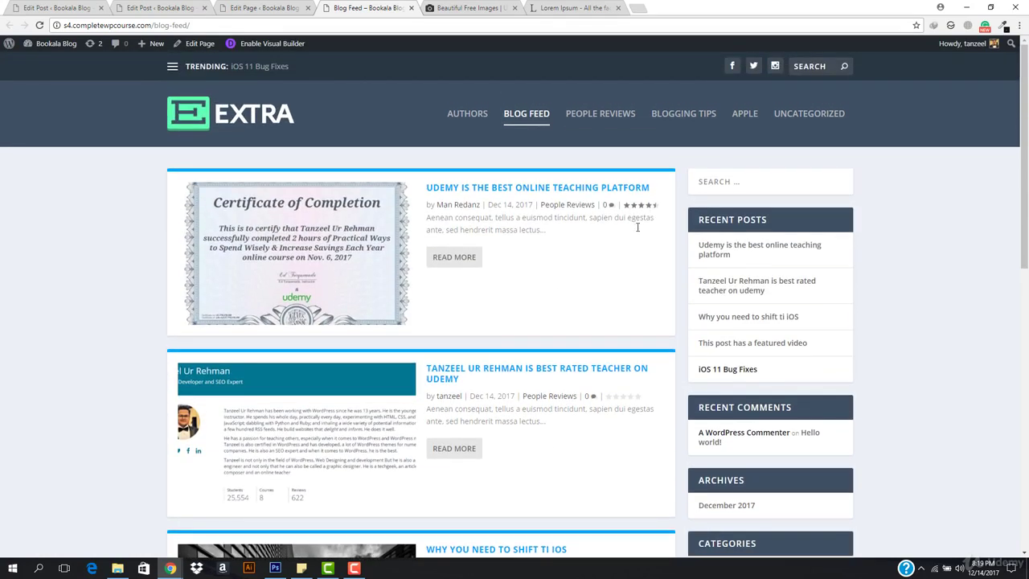
scroll(549, 323, "down", 5)
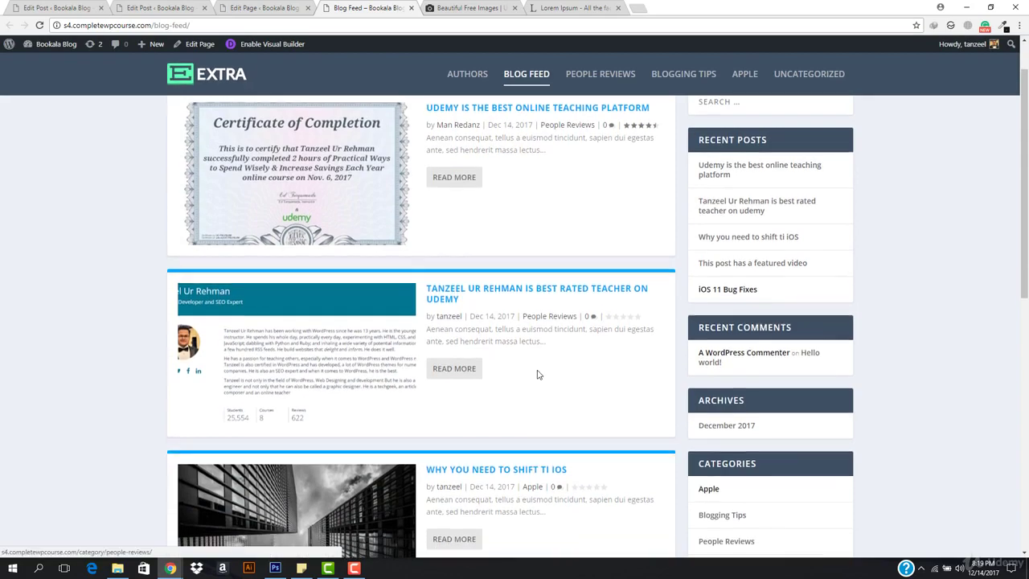
scroll(470, 376, "down", 2)
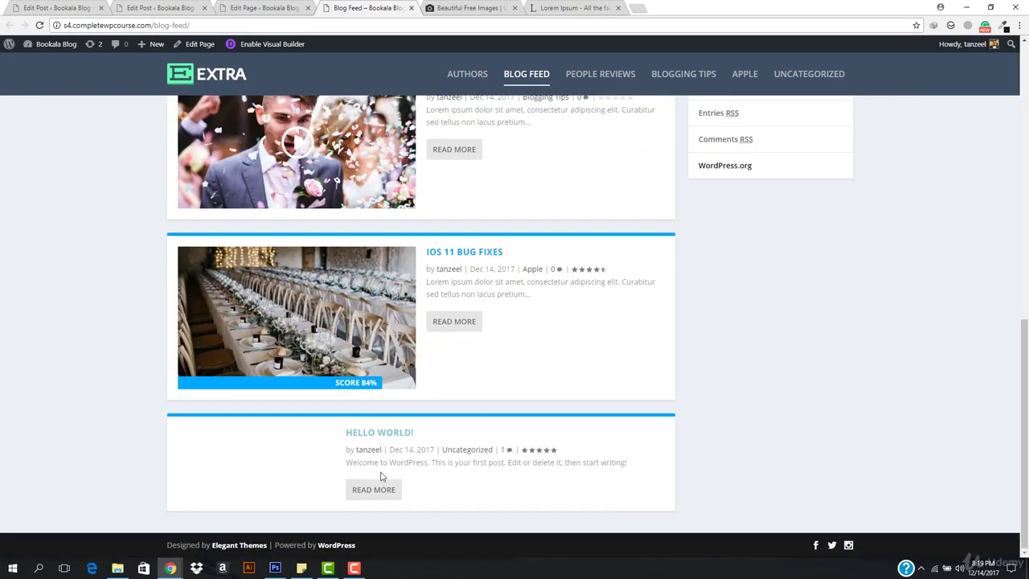
scroll(344, 491, "up", 7)
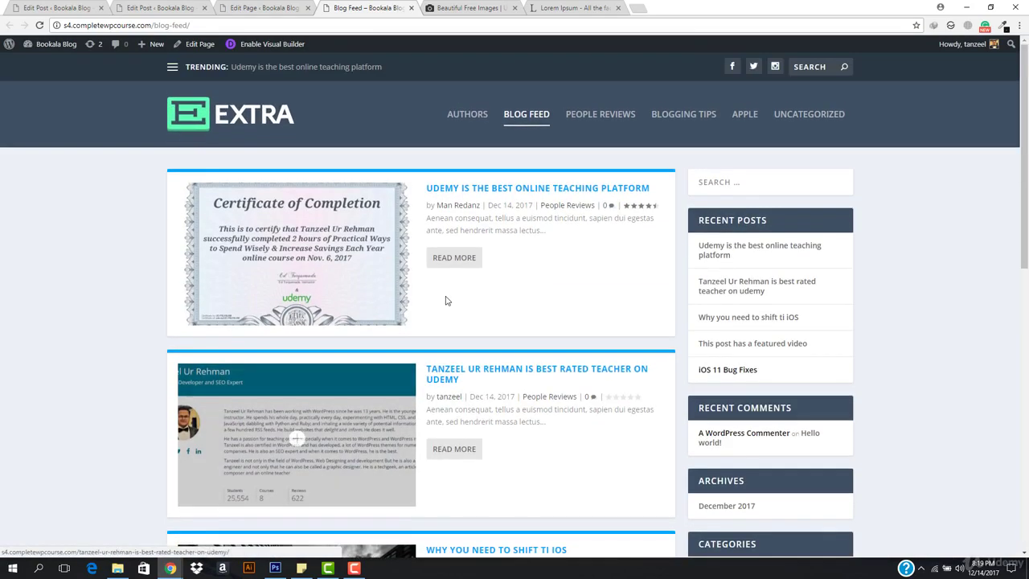
scroll(475, 216, "down", 3)
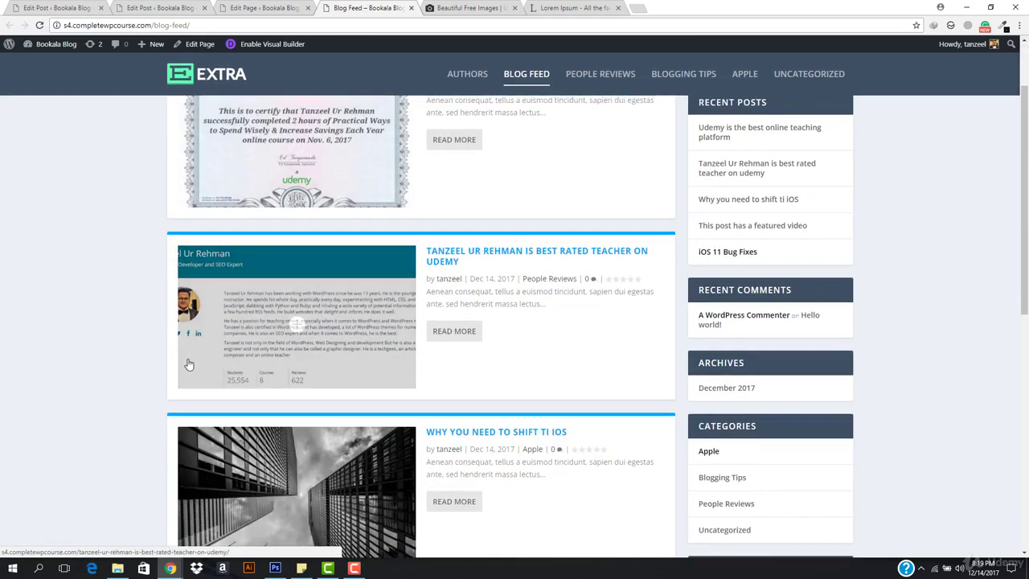
scroll(503, 399, "down", 4)
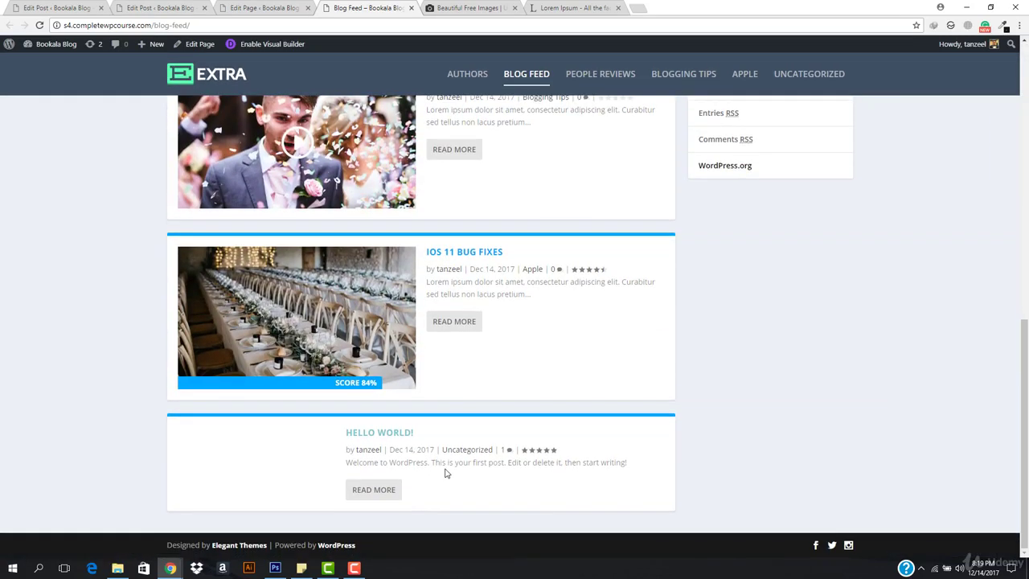
Step: Change the Blog Feed page's Posts Per Page from 6 to 2 and update it
left_click(195, 45)
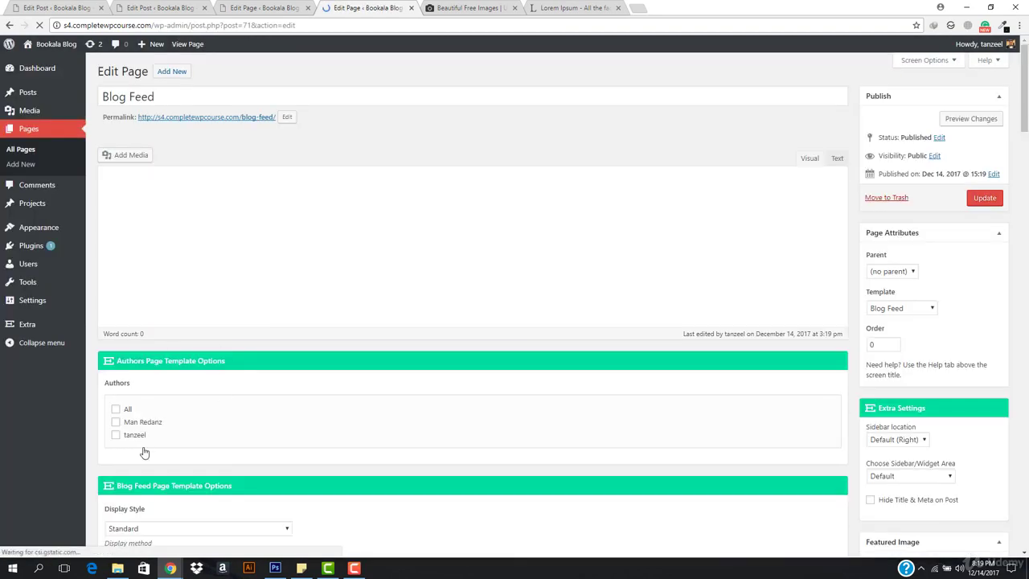
scroll(150, 453, "down", 2)
scroll(163, 447, "down", 2)
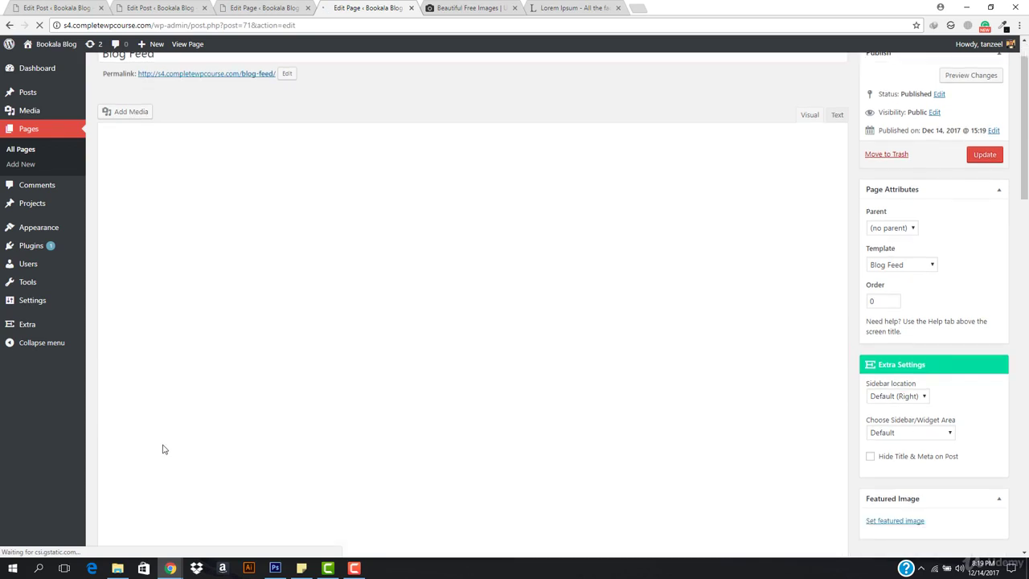
scroll(152, 434, "down", 2)
left_click(141, 415)
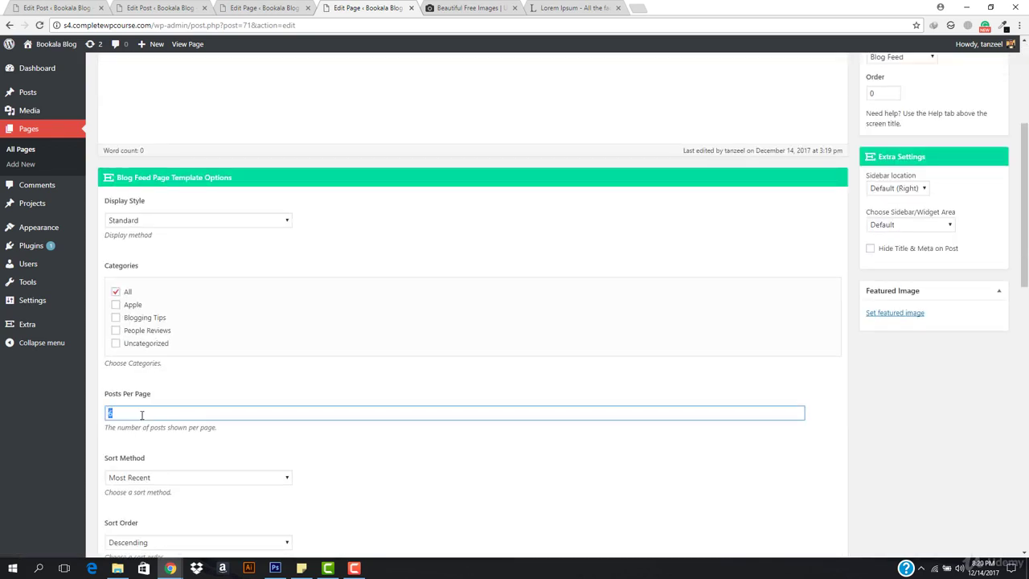
key("BackSpace")
type("2")
scroll(360, 356, "up", 3)
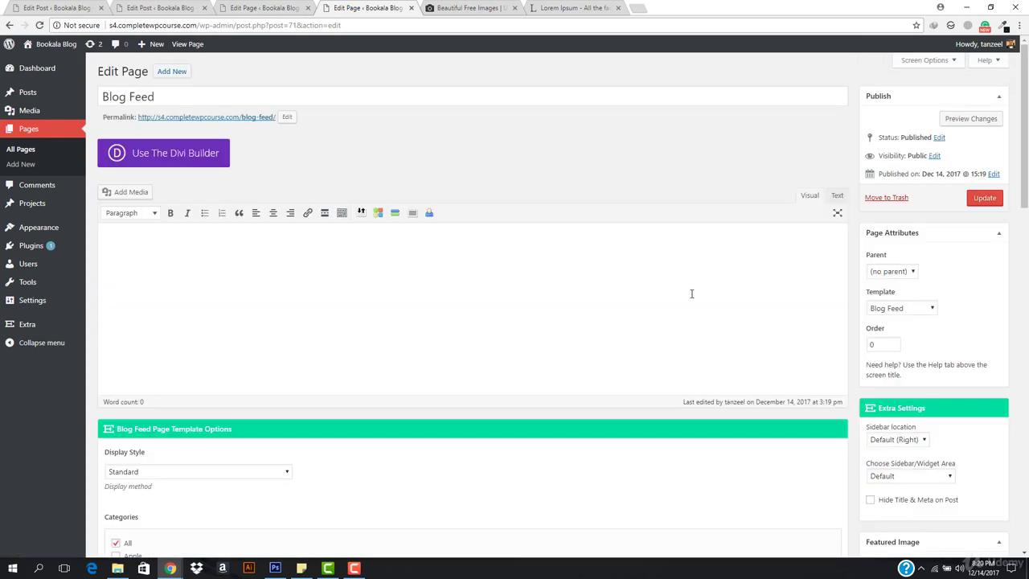
left_click(984, 198)
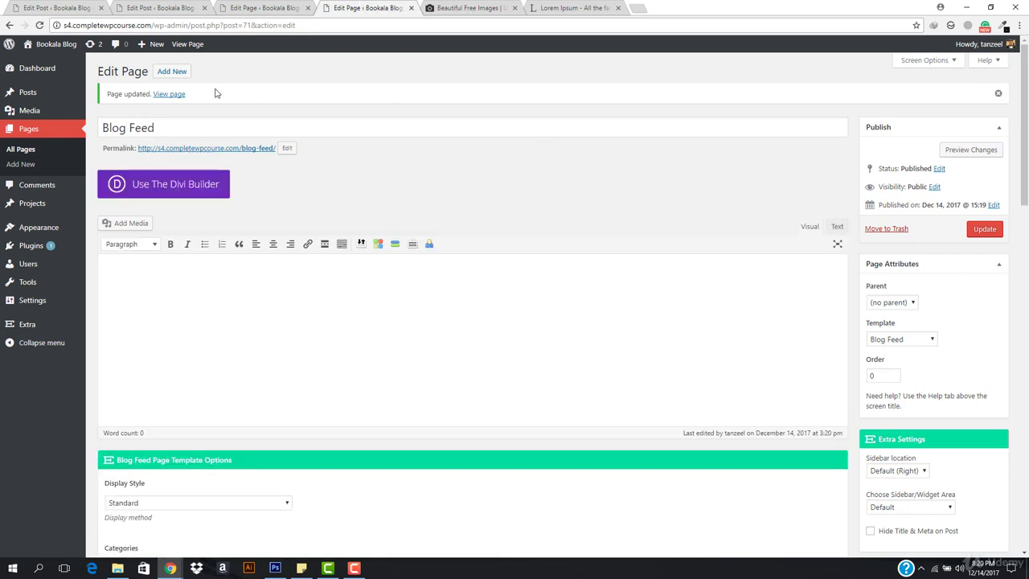
Step: Review the updated two-post Blog Feed page on the live site
left_click(162, 95)
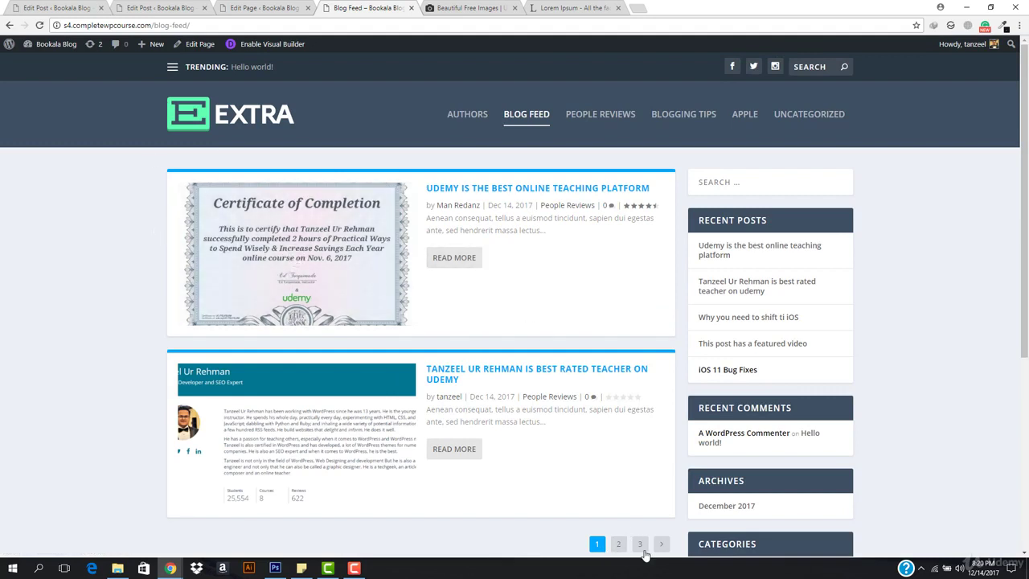
scroll(563, 482, "down", 2)
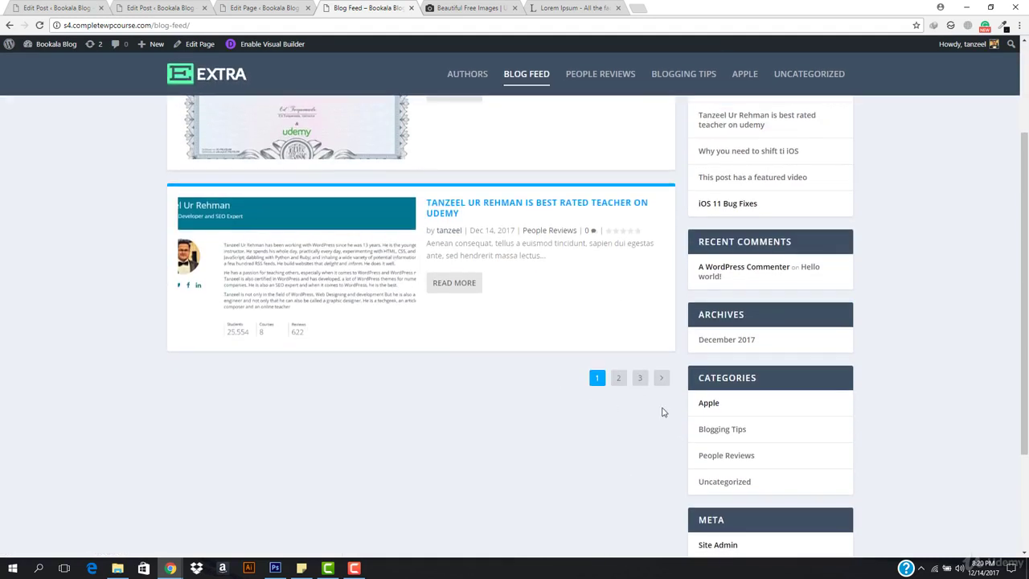
scroll(337, 310, "up", 2)
scroll(408, 338, "down", 4)
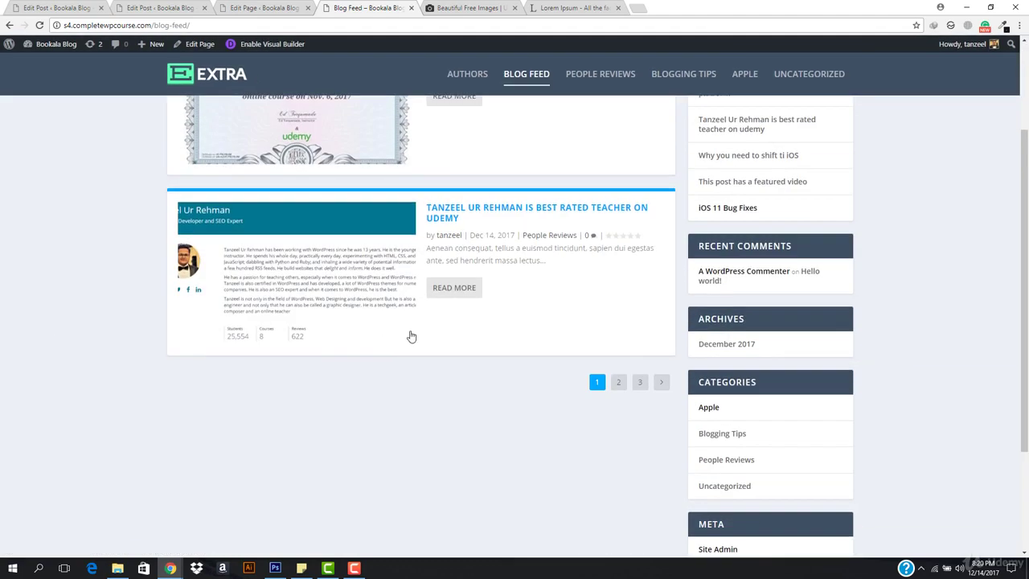
scroll(420, 324, "up", 3)
scroll(420, 324, "up", 1)
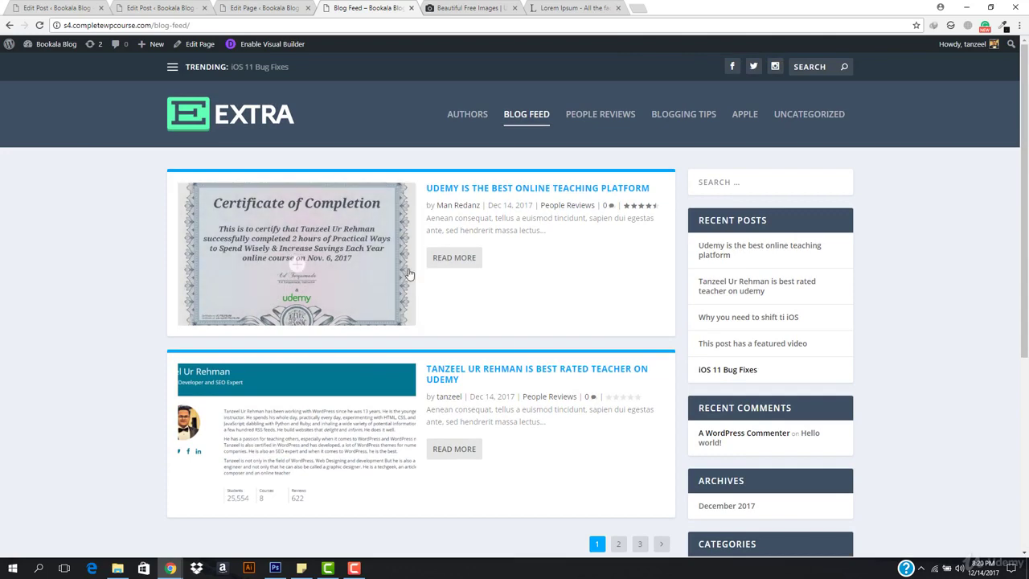
scroll(338, 289, "down", 2)
scroll(297, 319, "up", 2)
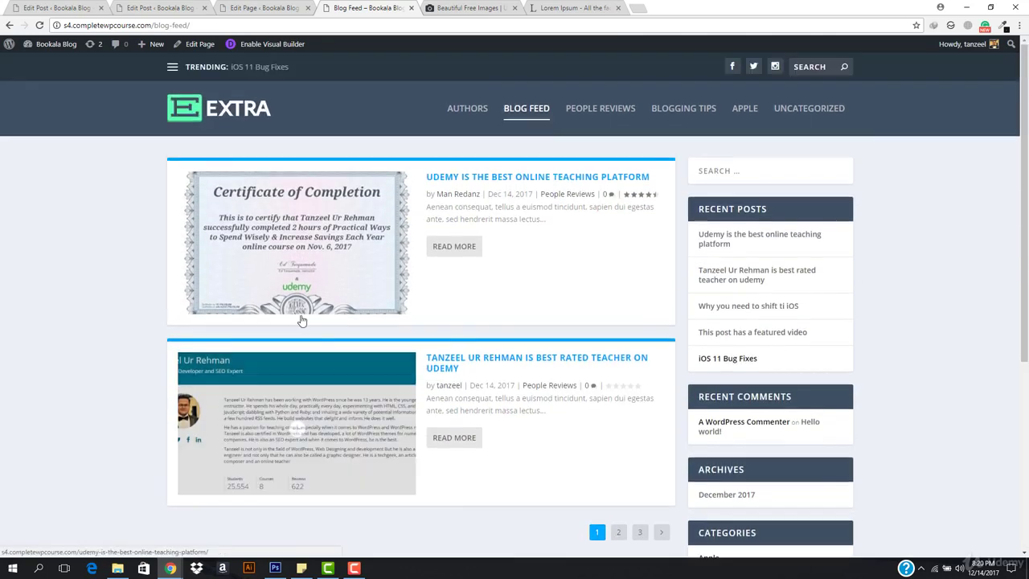
Step: Browse the Extra home page's post layout, then start a new blank page
left_click(234, 135)
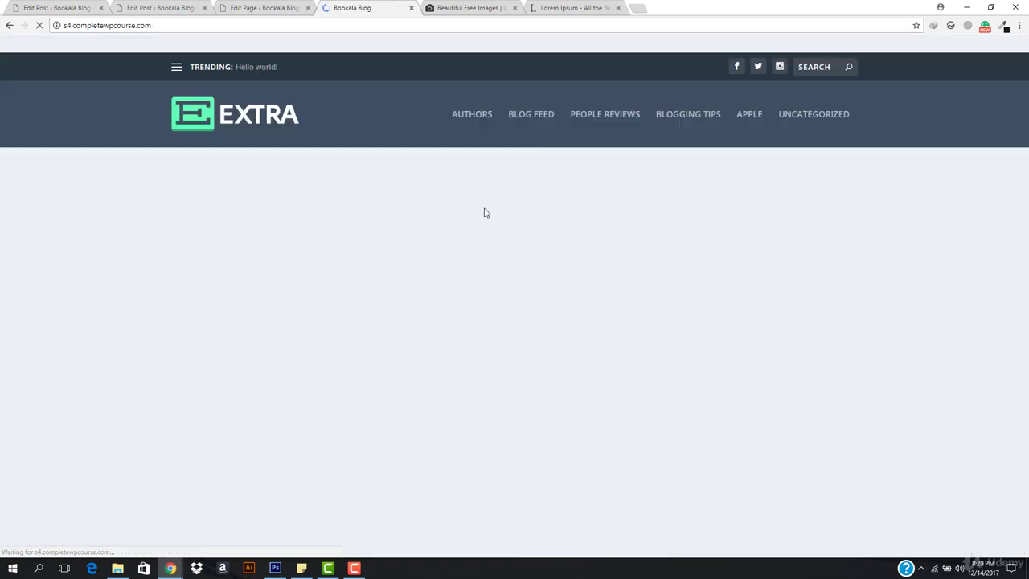
scroll(482, 249, "down", 1)
scroll(303, 335, "down", 8)
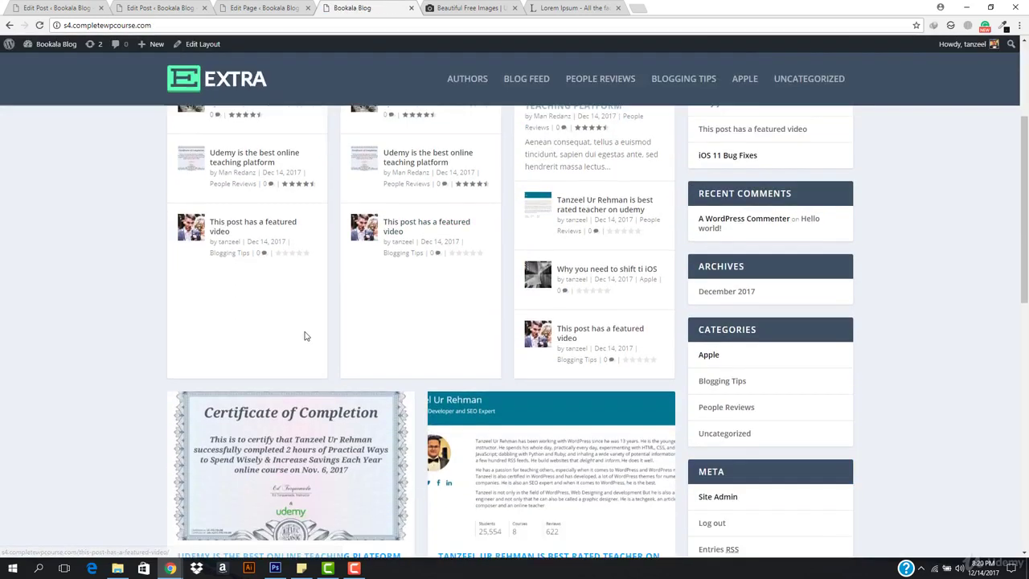
scroll(271, 328, "up", 10)
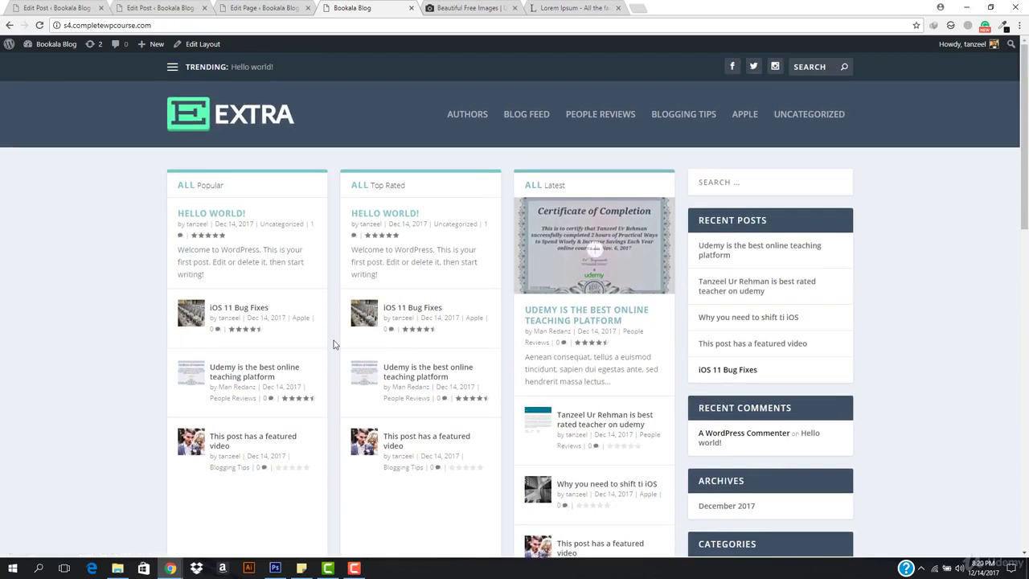
scroll(333, 340, "down", 3)
scroll(592, 207, "down", 5)
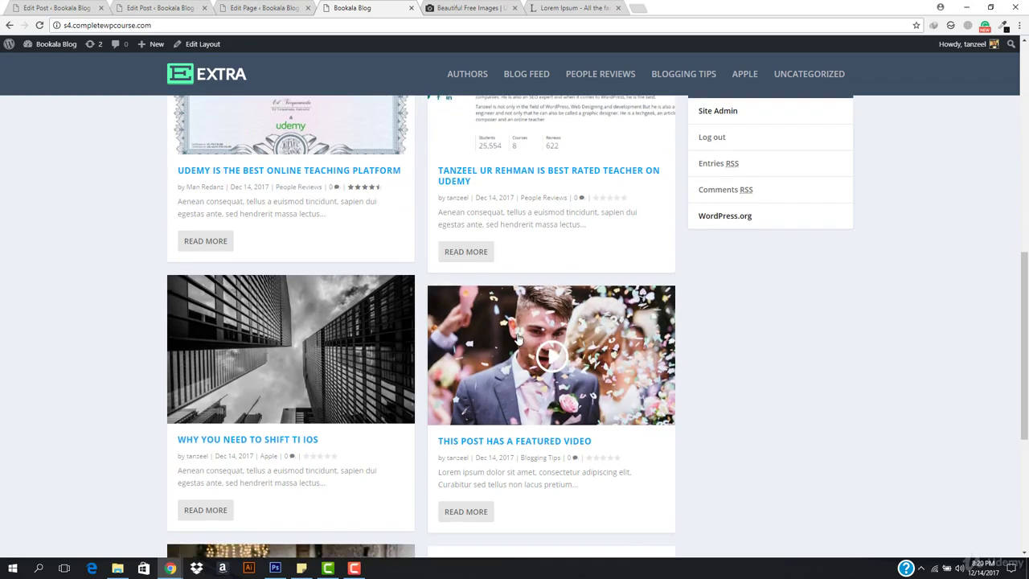
scroll(482, 377, "up", 8)
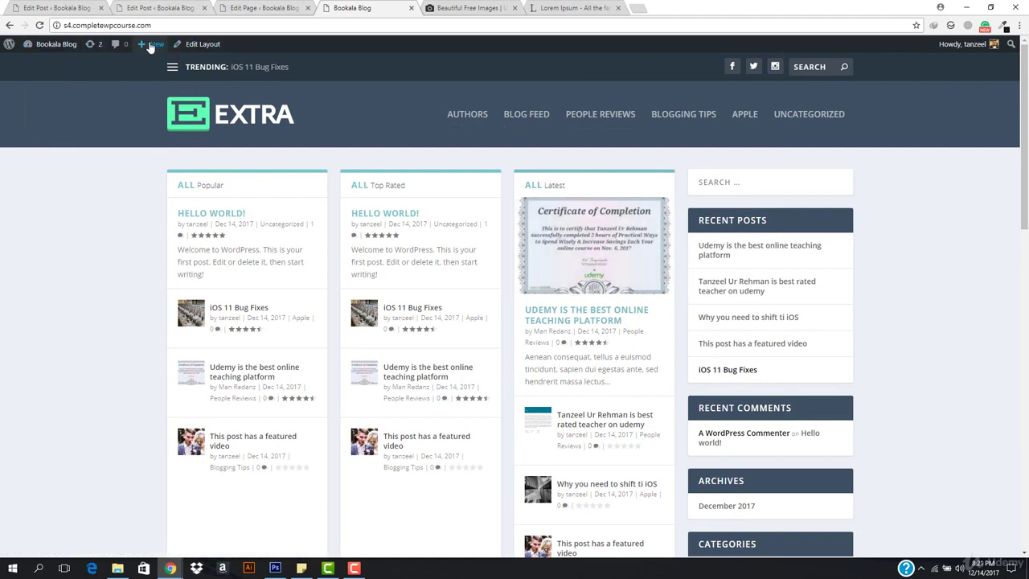
left_click(141, 93)
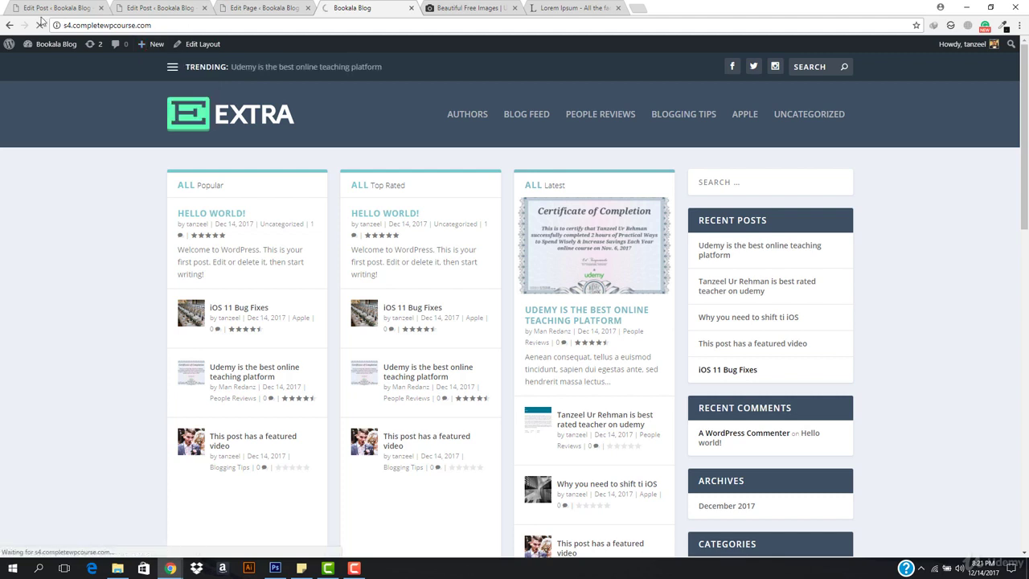
left_click(100, 8)
Step: Apply the Contact template to the new page and review its Contact Page Template Options
left_click(101, 8)
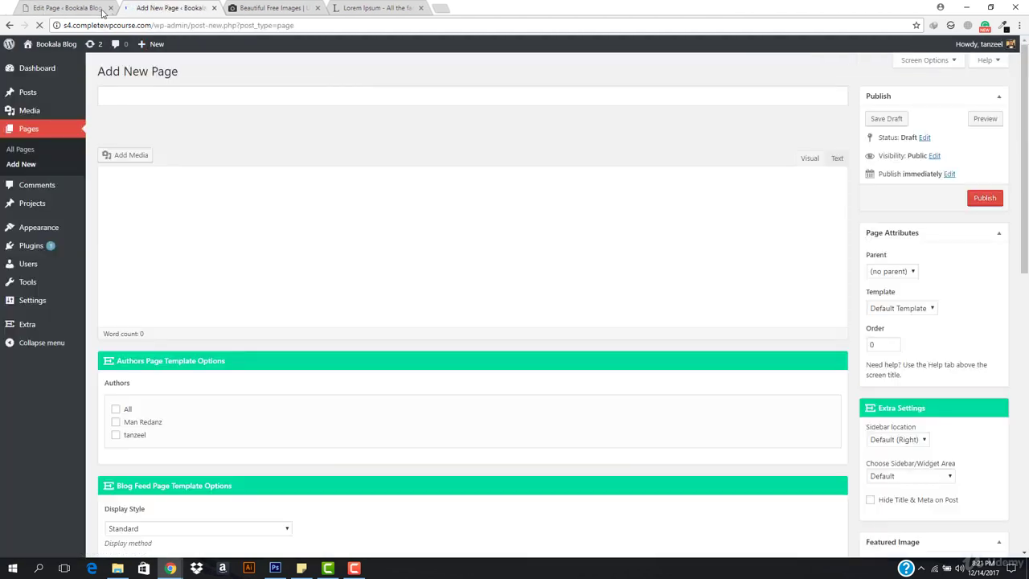
left_click(109, 8)
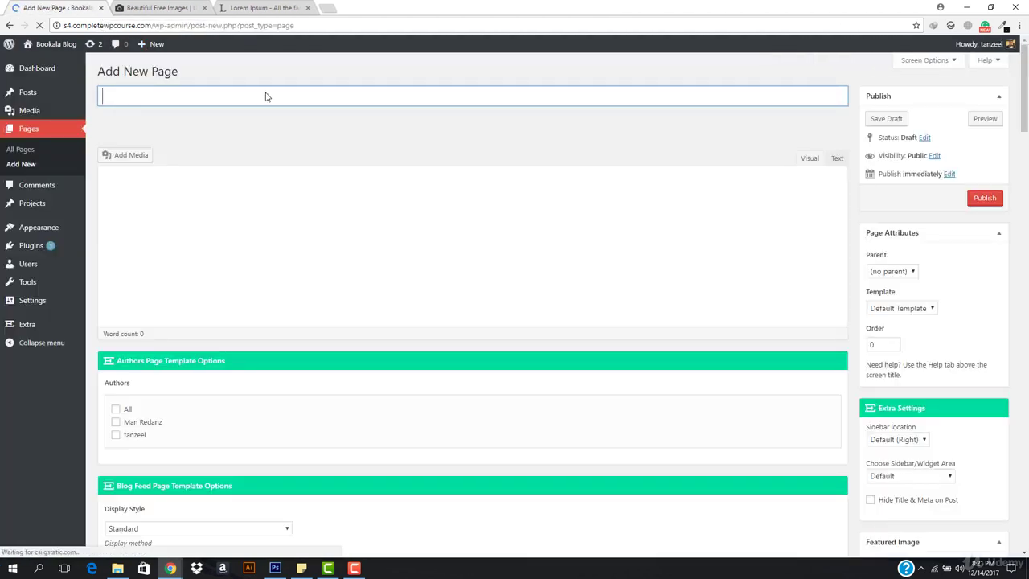
left_click(905, 314)
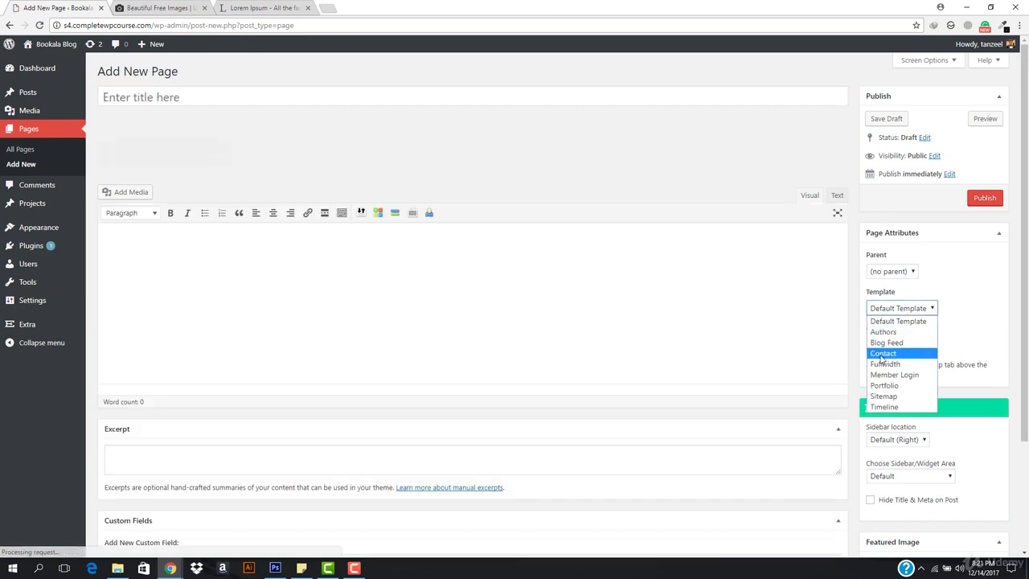
left_click(884, 353)
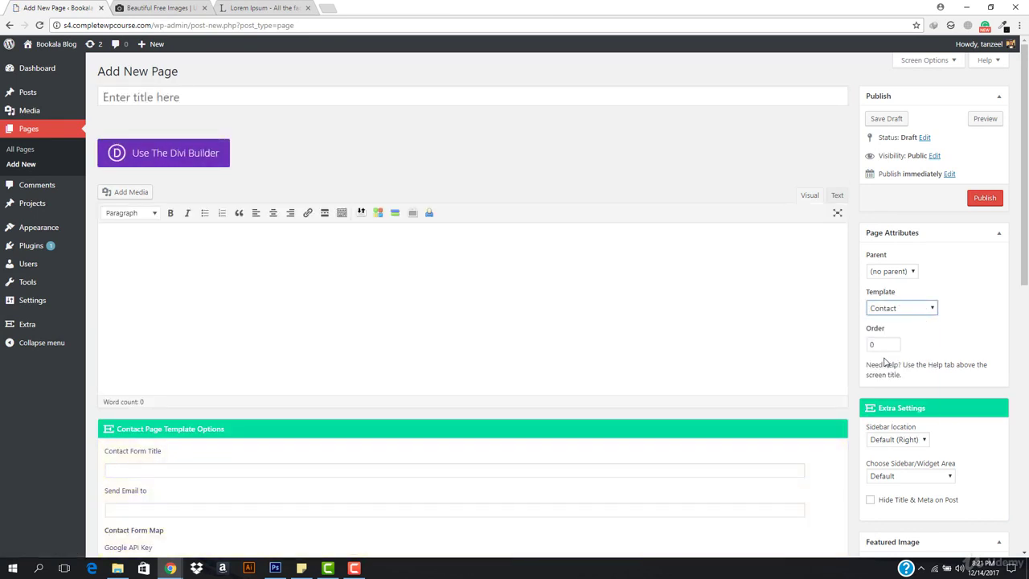
scroll(306, 393, "down", 1)
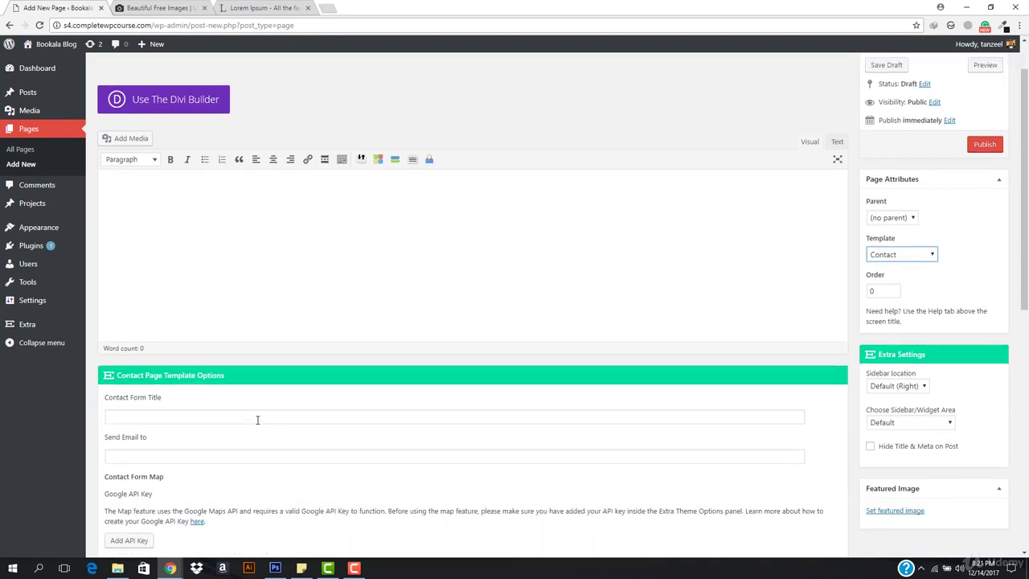
scroll(206, 436, "down", 1)
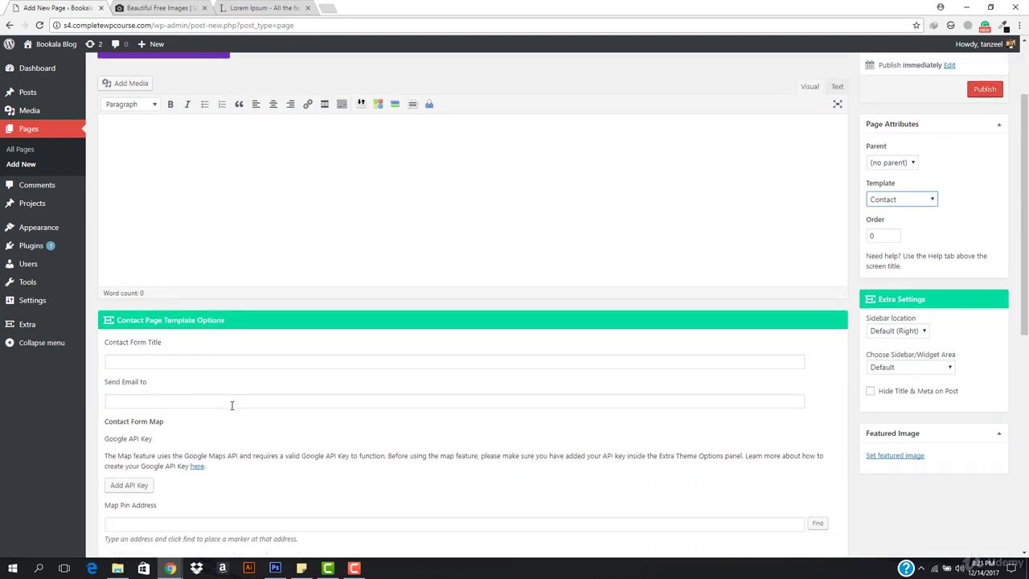
scroll(304, 367, "down", 2)
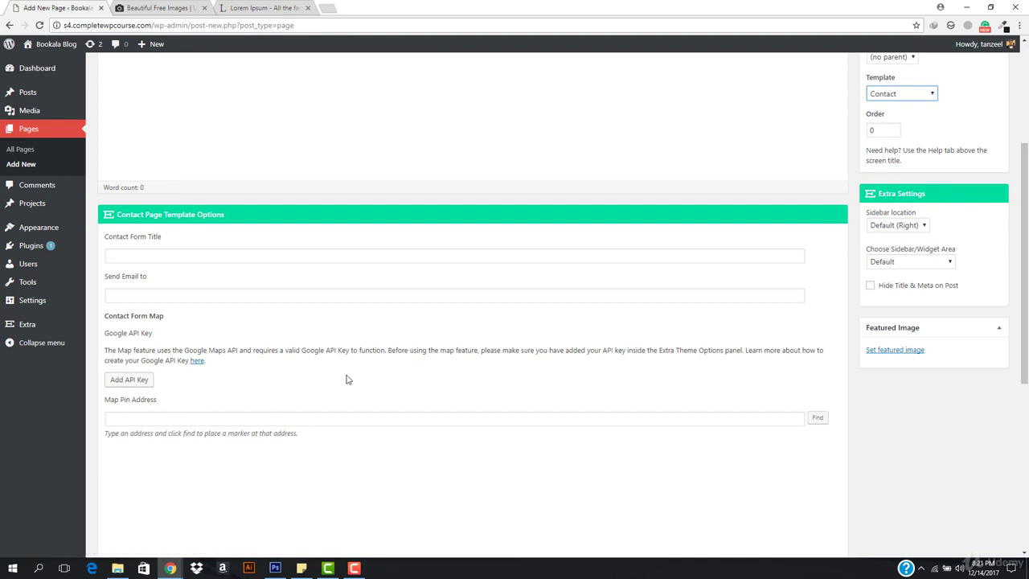
scroll(277, 325, "up", 3)
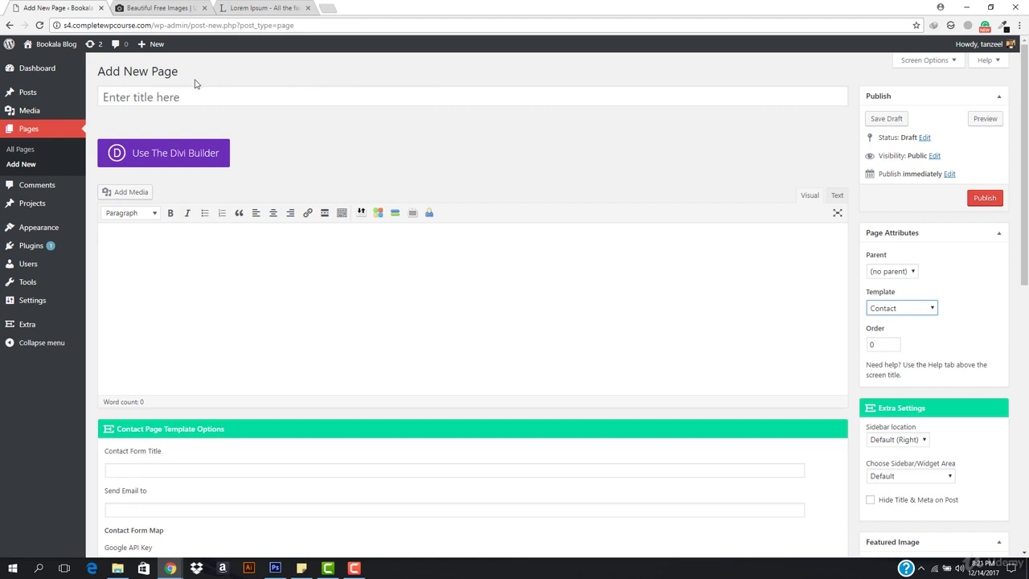
Step: Title the page 'Contact' and fill in the form title and recipient e-mail
left_click(229, 98)
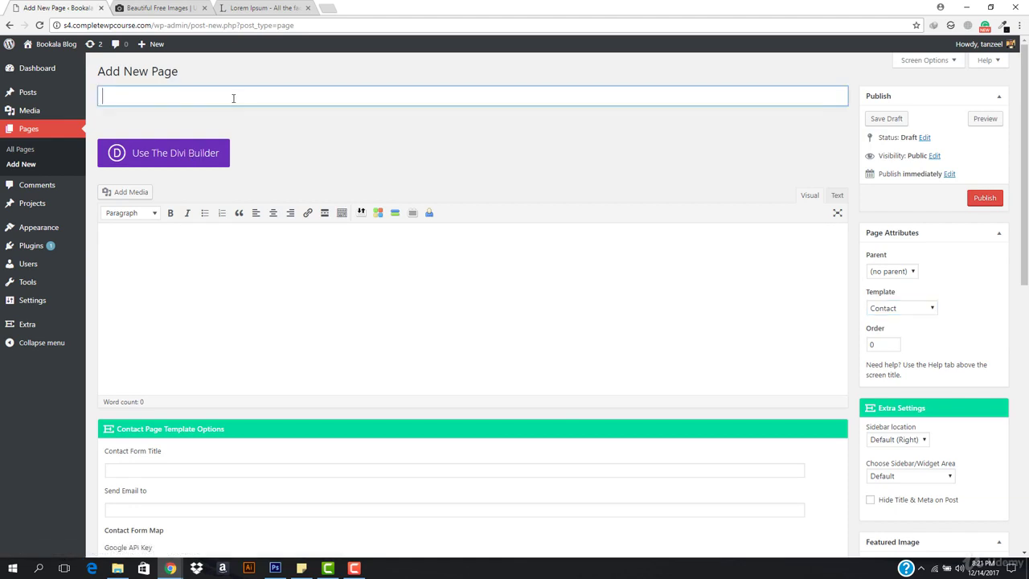
type("Contact")
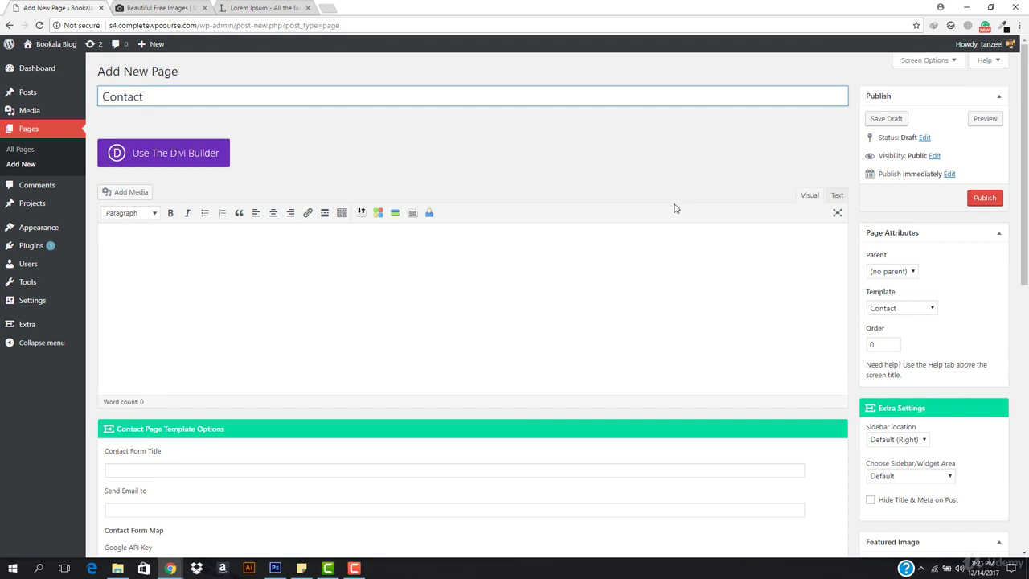
scroll(367, 458, "down", 2)
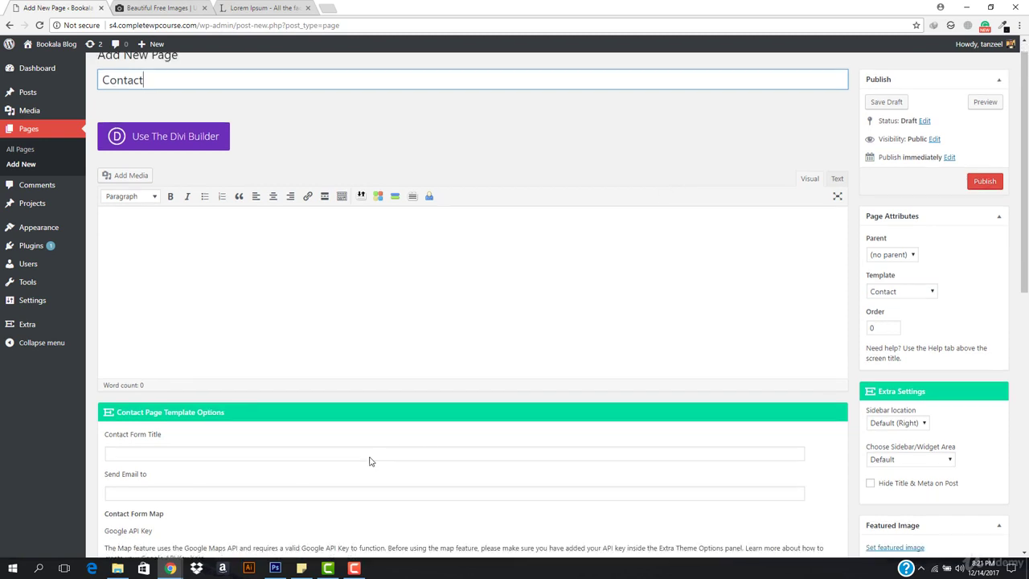
left_click(340, 364)
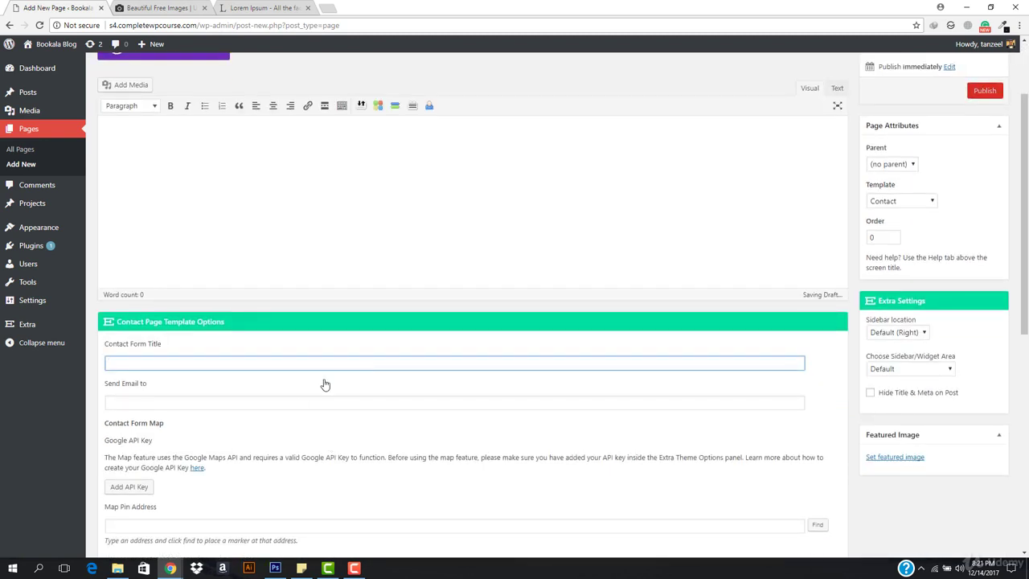
left_click(290, 401)
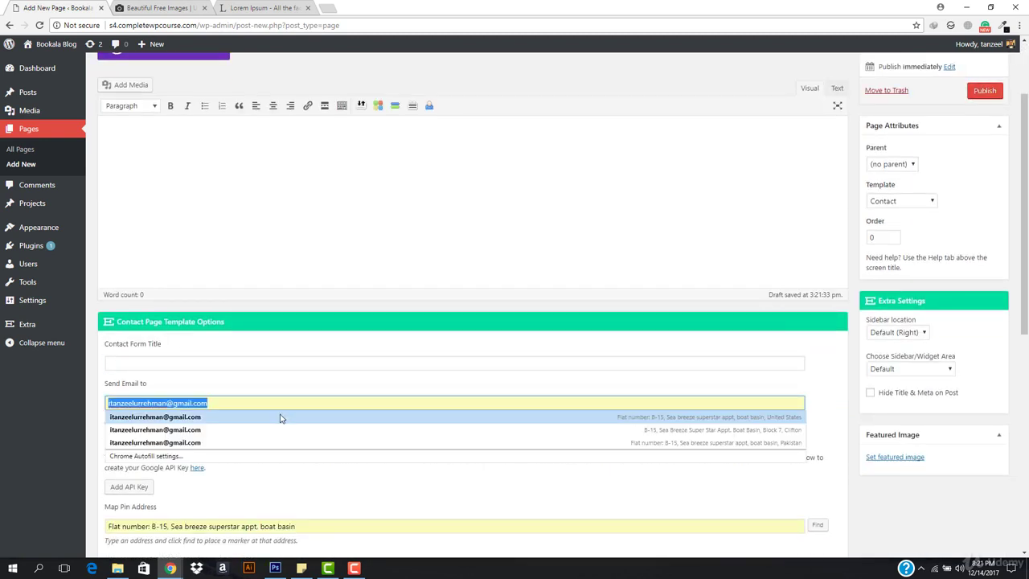
left_click(275, 430)
Step: Clear the Map Pin Address, set the form title to 'Contact Form', and publish
scroll(324, 480, "down", 2)
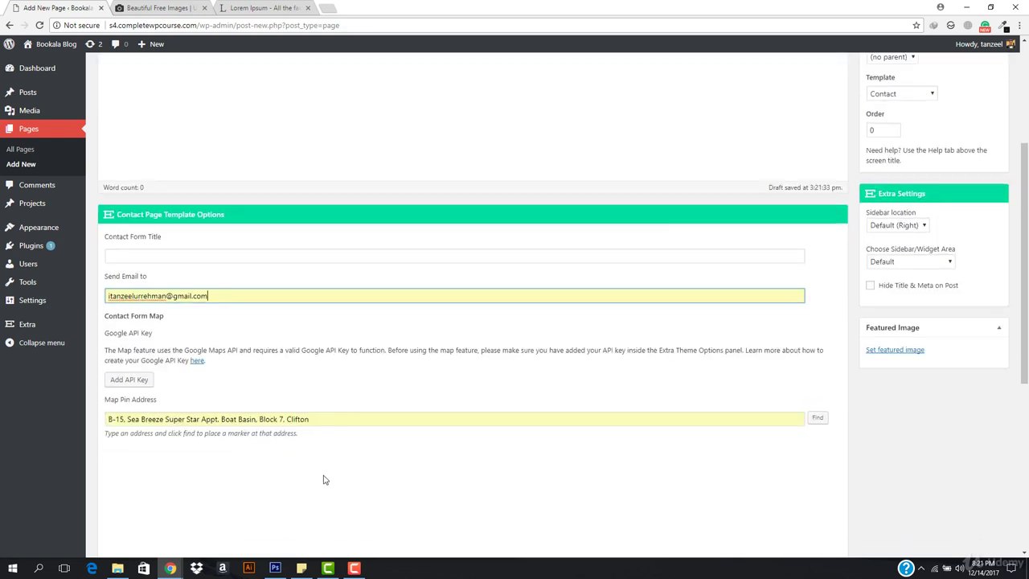
triple_click(337, 419)
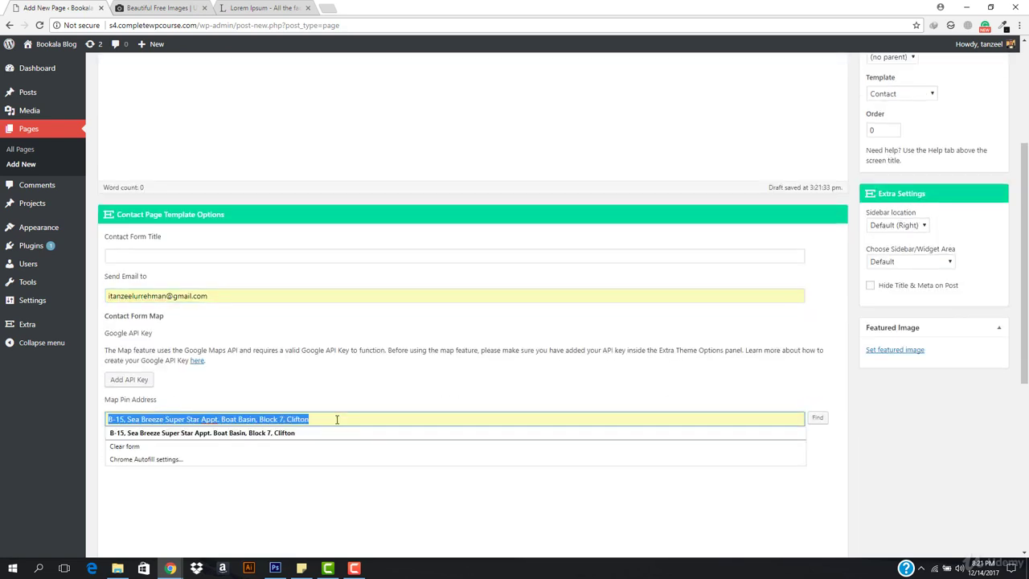
key("BackSpace")
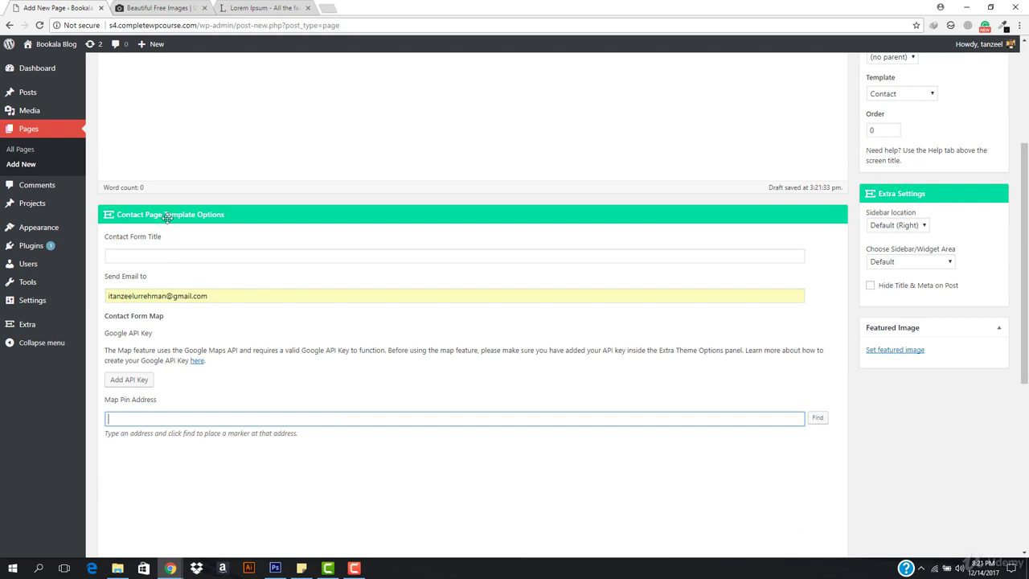
left_click(167, 254)
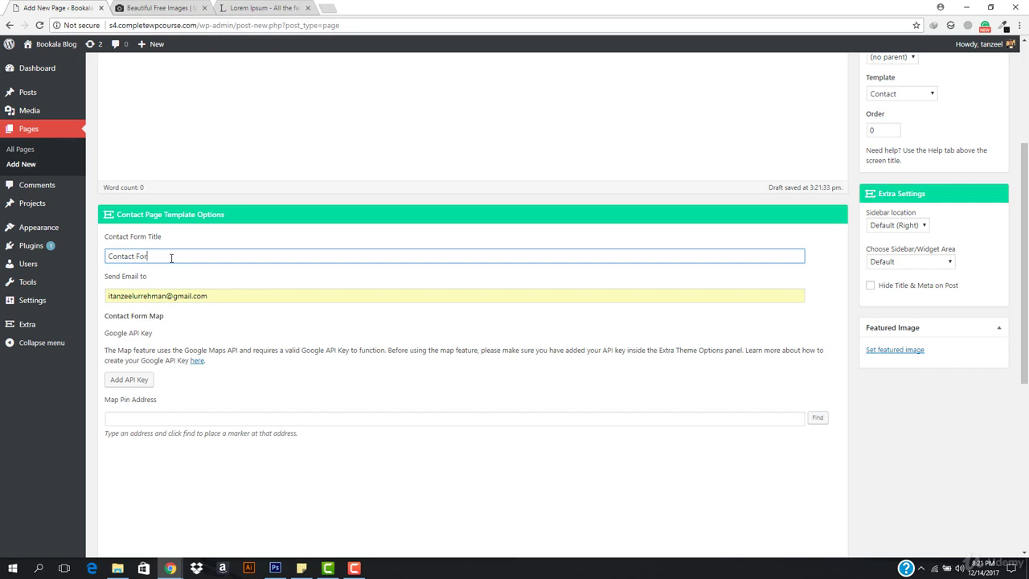
scroll(353, 260, "up", 3)
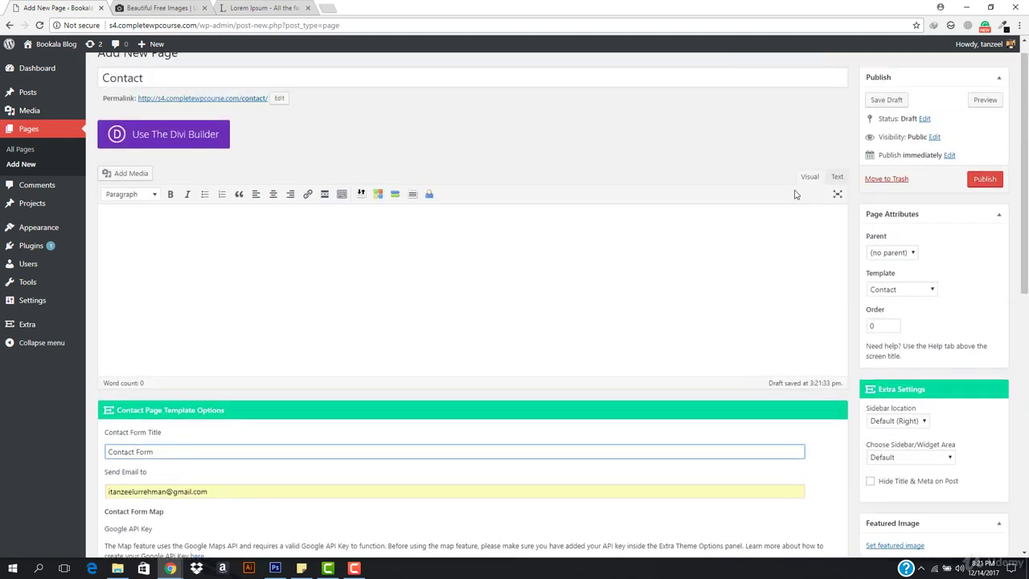
left_click(991, 199)
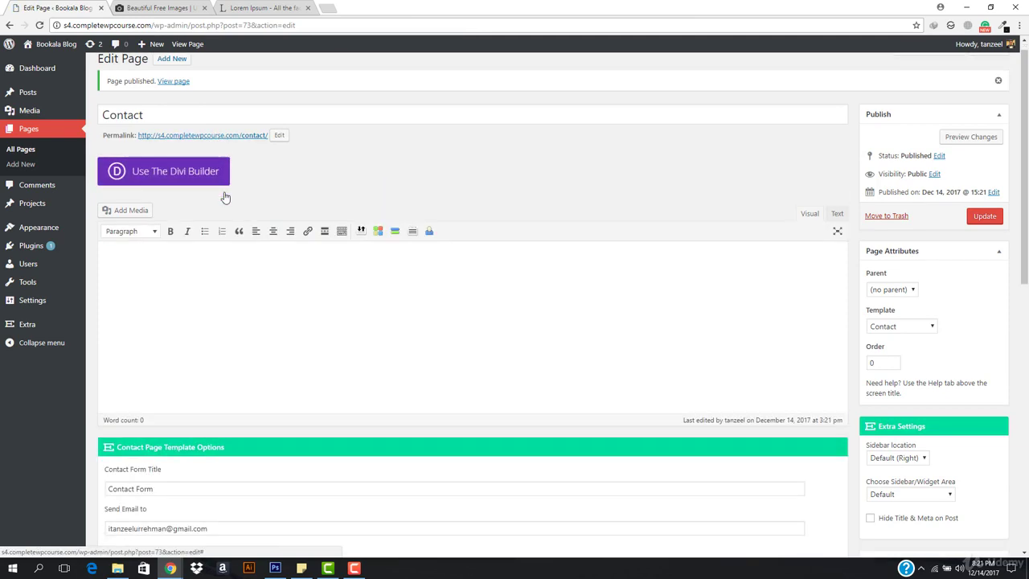
Step: Open the published Contact page in a new tab and try its form's message box
scroll(223, 191, "down", 10)
scroll(224, 192, "up", 10)
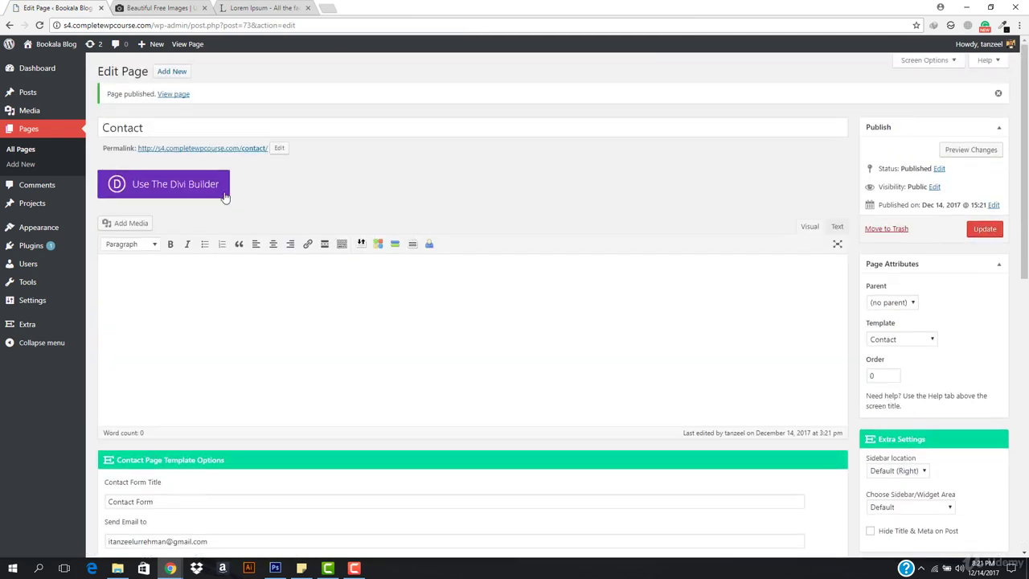
triple_click(240, 152)
right_click(239, 151)
left_click(257, 155)
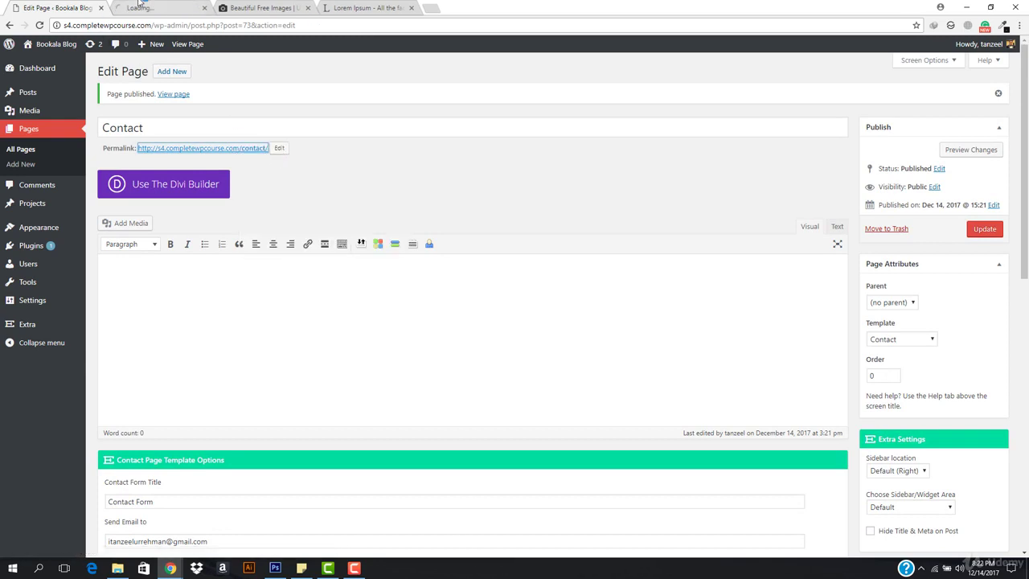
key("ctrl+Tab")
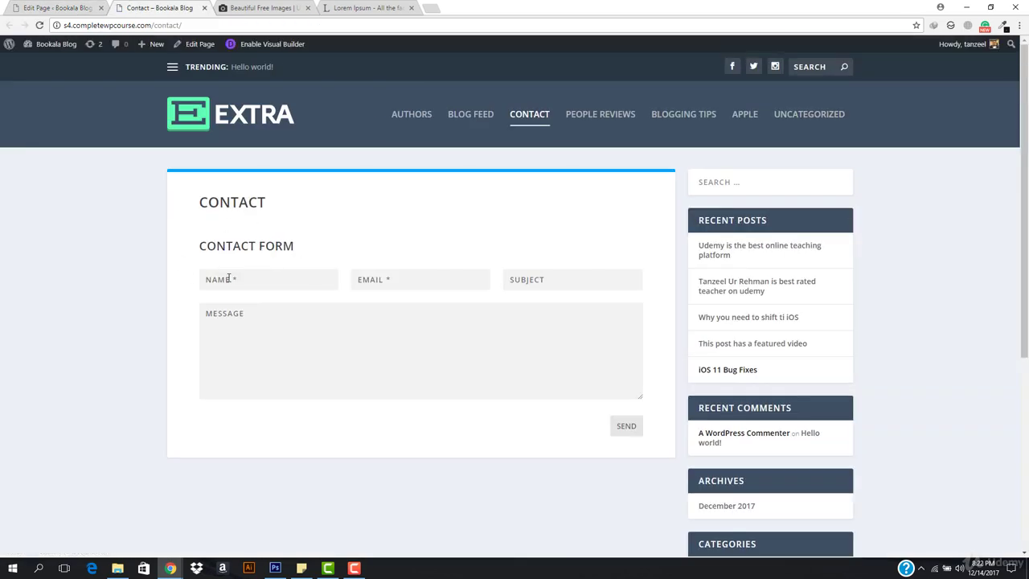
left_click(388, 323)
left_click(327, 328)
Step: Empty the Send Email to and Contact Form Title fields in the page editor
left_click(63, 8)
scroll(281, 362, "down", 4)
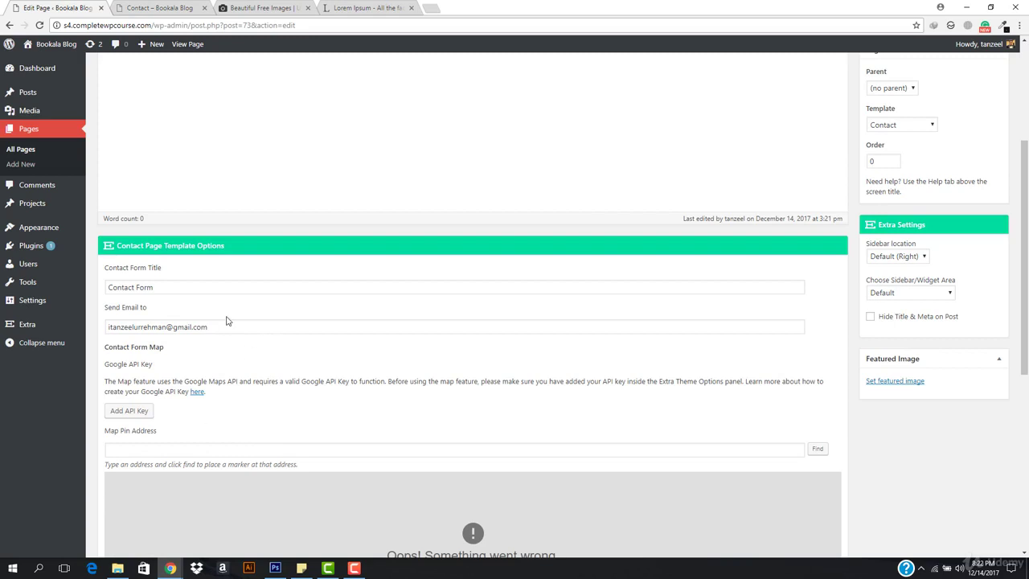
triple_click(228, 326)
key("BackSpace")
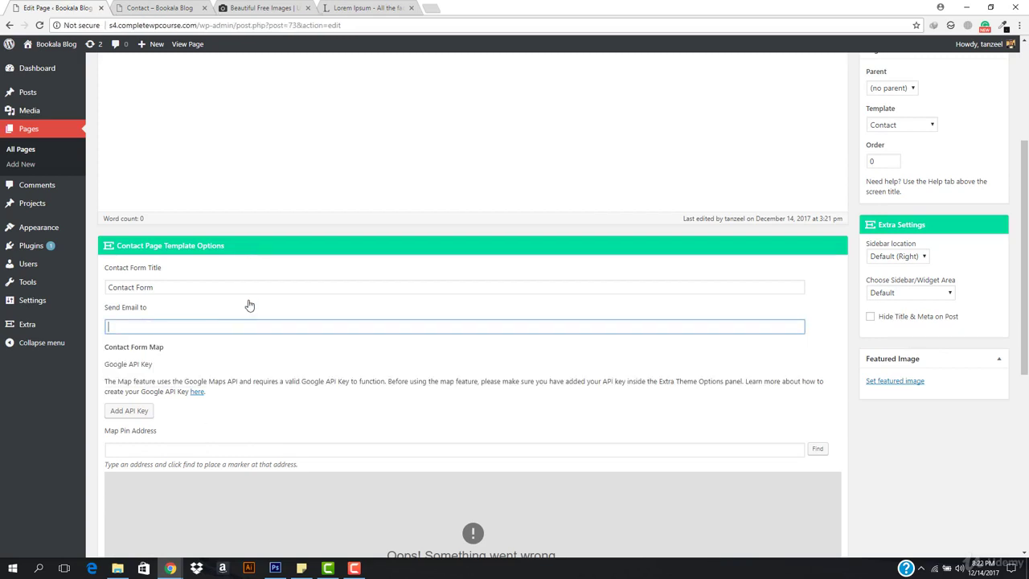
triple_click(208, 284)
key("BackSpace")
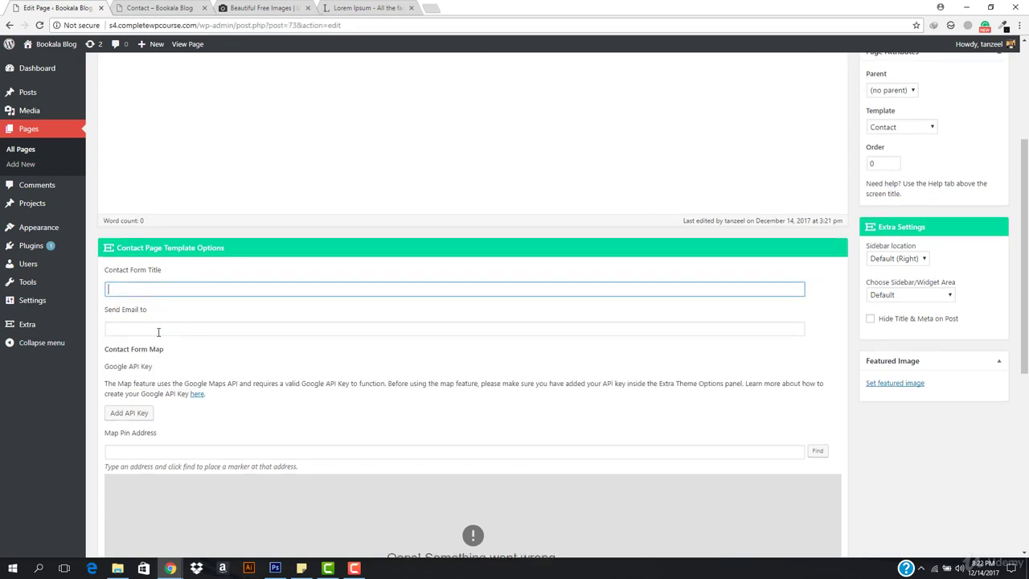
scroll(176, 206, "up", 3)
Step: Switch the Contact page to the Divi Builder and add a single full-width column row
left_click(173, 190)
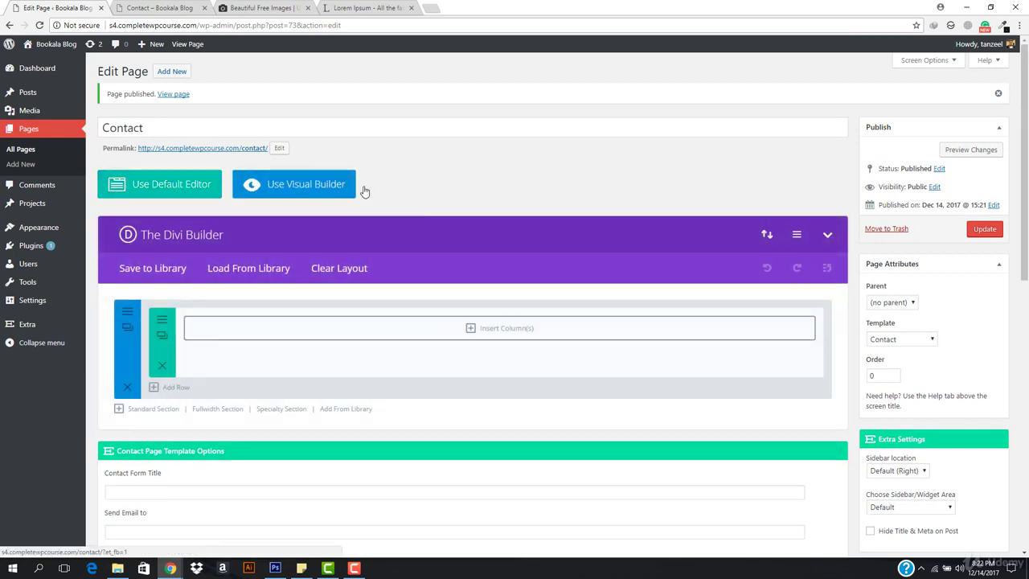
left_click(483, 339)
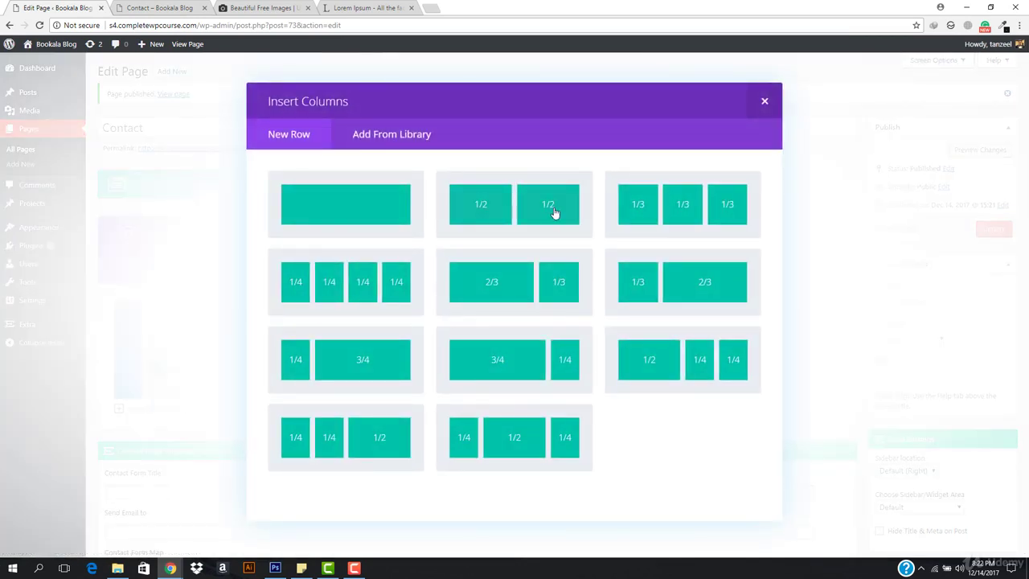
left_click(336, 225)
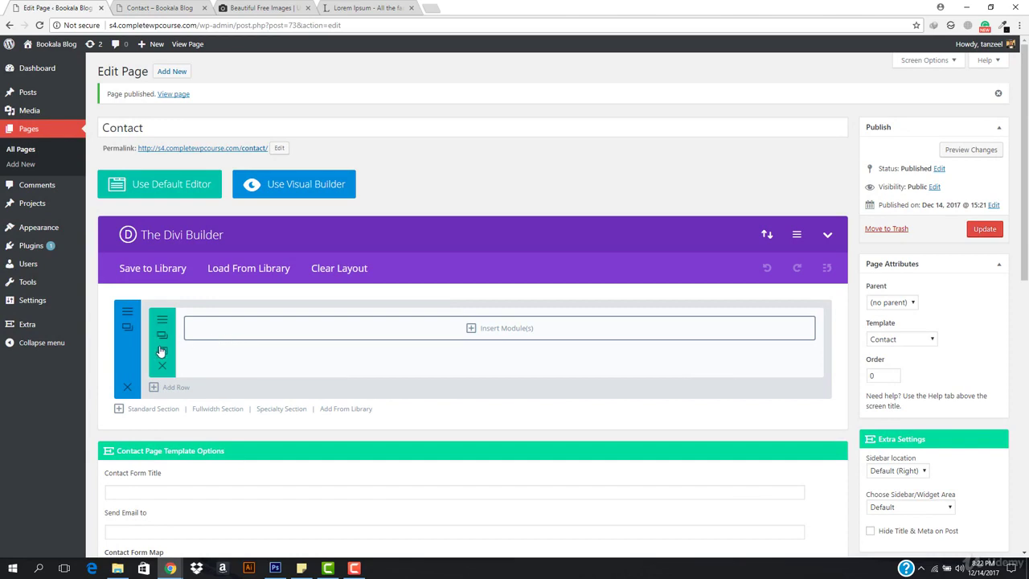
Step: Browse the Insert Module(s) list and close it without adding a module
left_click(510, 334)
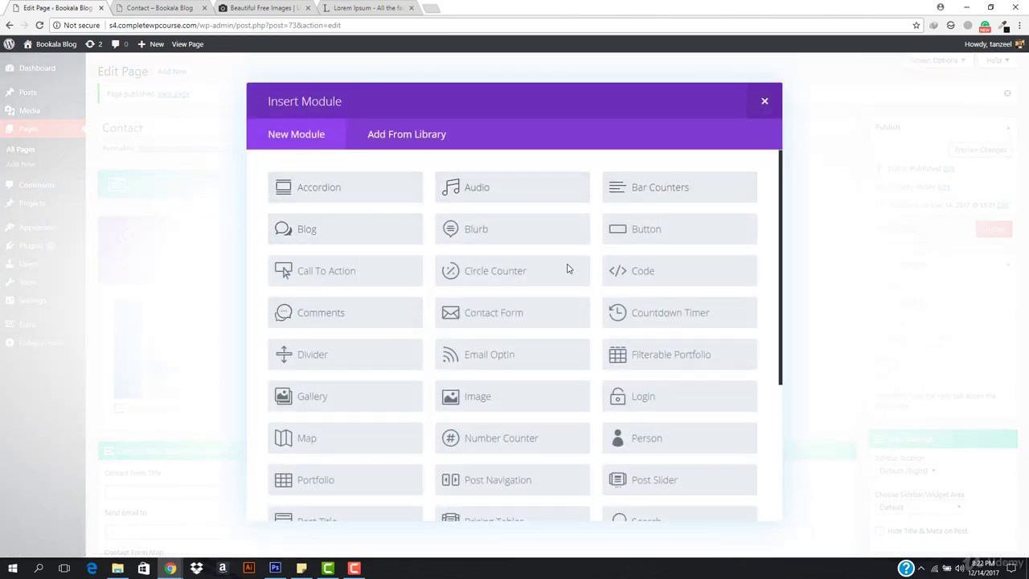
scroll(506, 241, "down", 3)
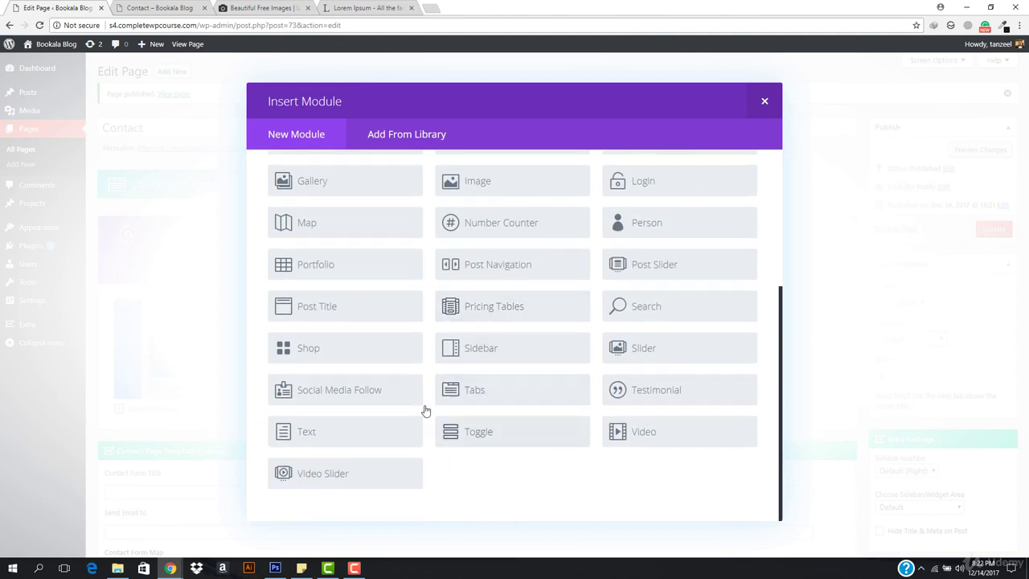
scroll(335, 434, "up", 3)
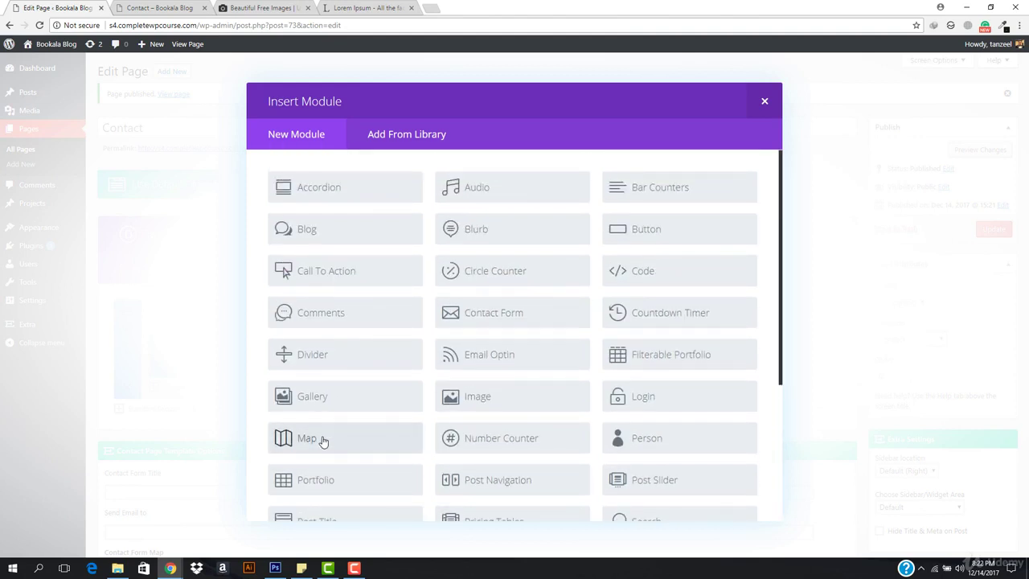
scroll(563, 225, "down", 3)
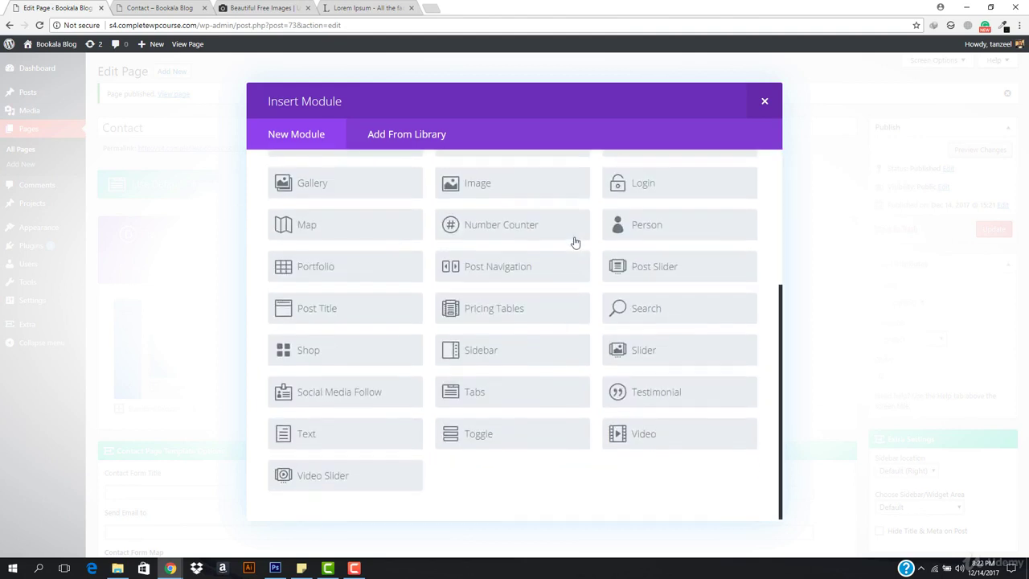
scroll(584, 286, "up", 3)
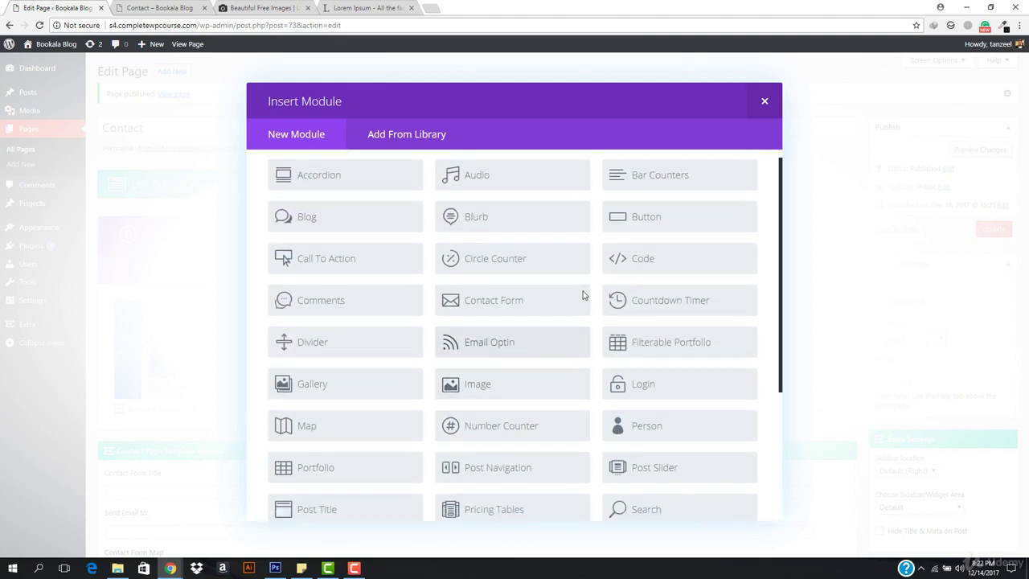
scroll(645, 291, "down", 2)
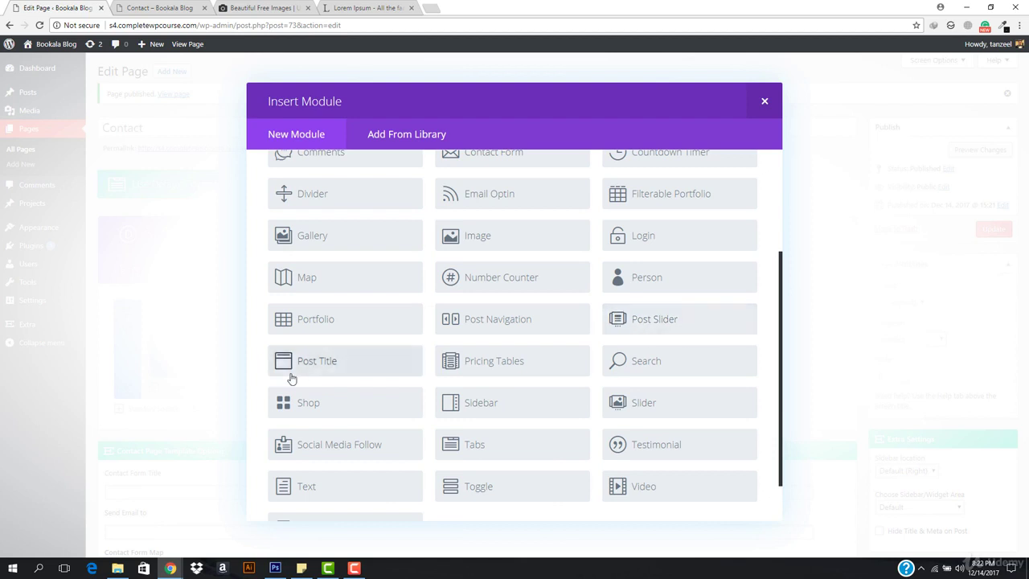
scroll(434, 383, "down", 1)
scroll(437, 383, "down", 1)
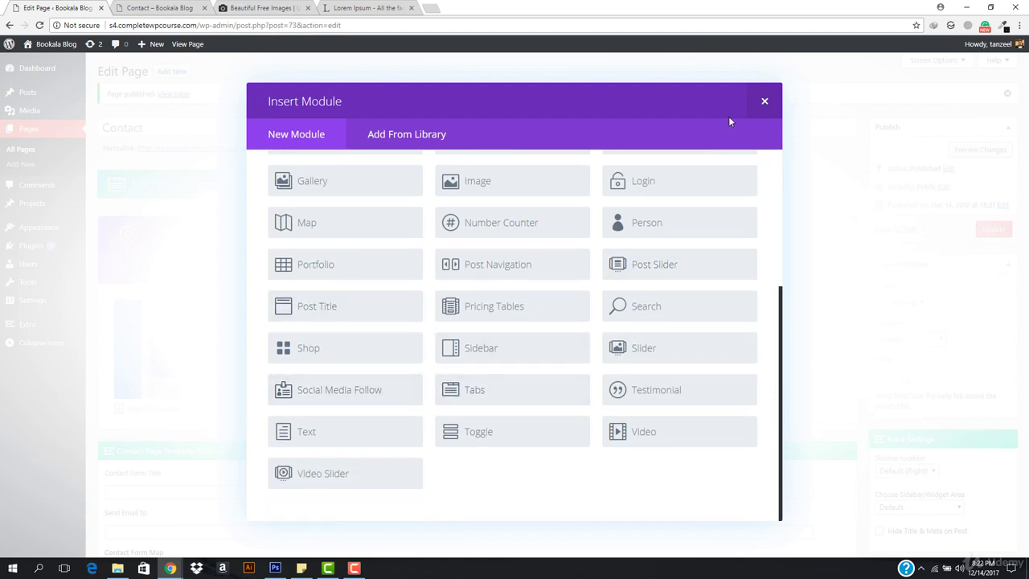
left_click(766, 104)
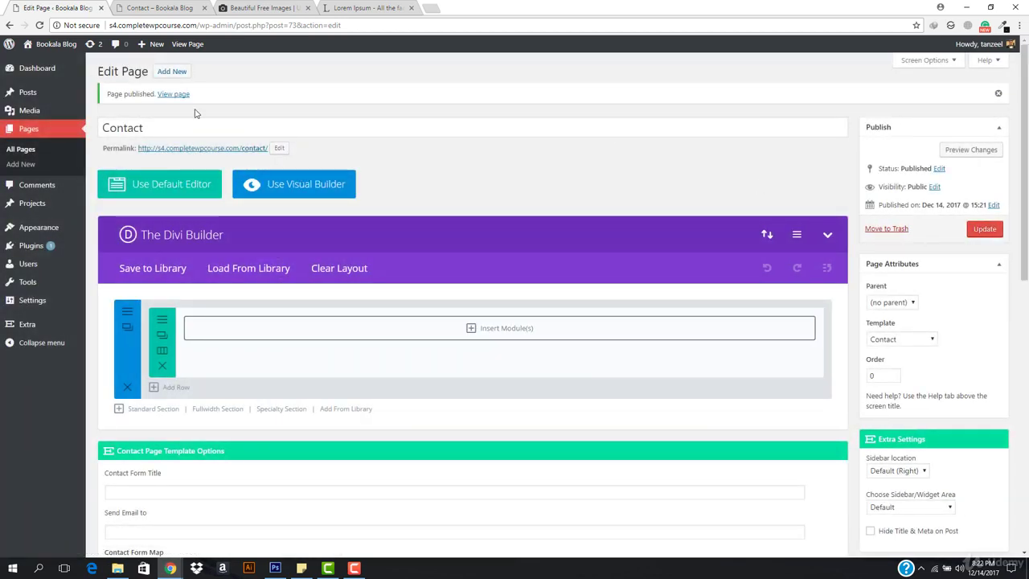
Step: View the live Contact page in a new tab, close the editor, and start another new page
right_click(204, 149)
left_click(236, 154)
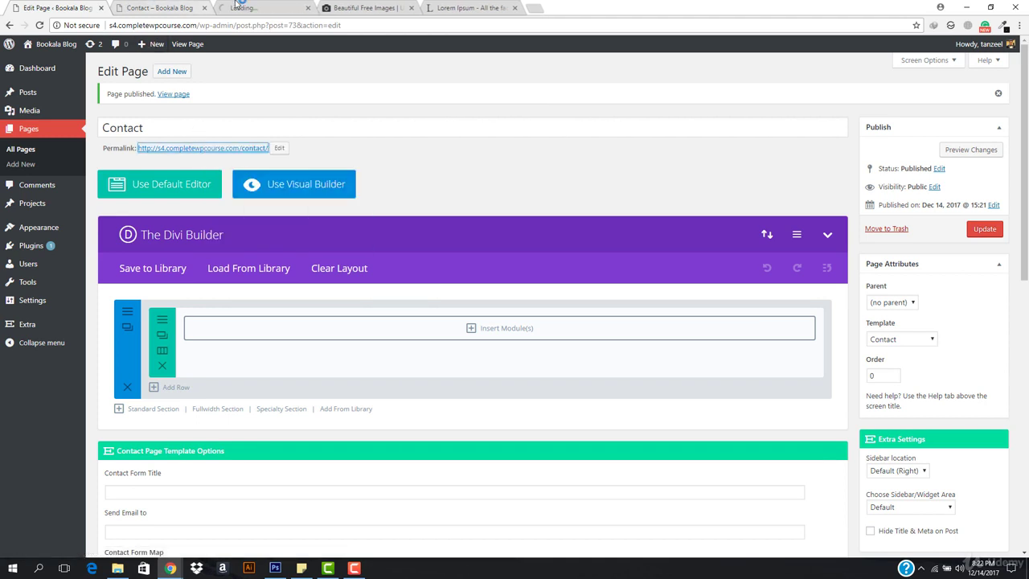
left_click(265, 8)
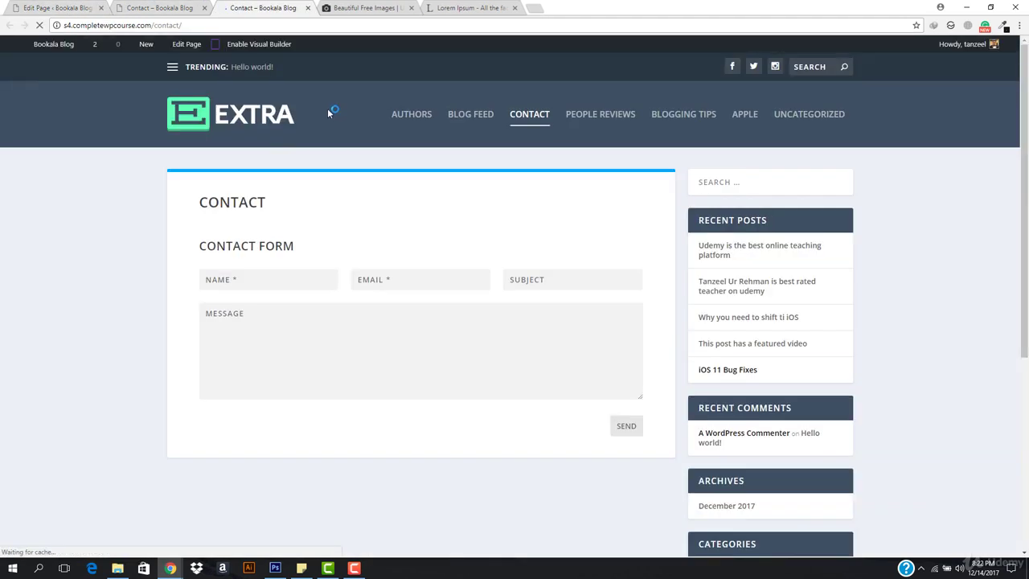
left_click(99, 7)
left_click(567, 83)
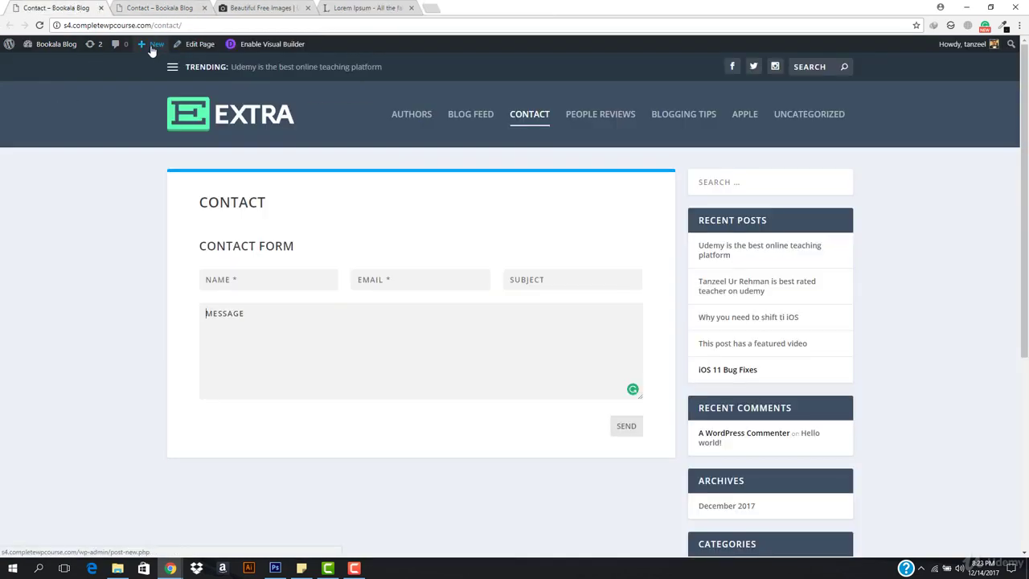
mouse_move(151, 44)
left_click(146, 89)
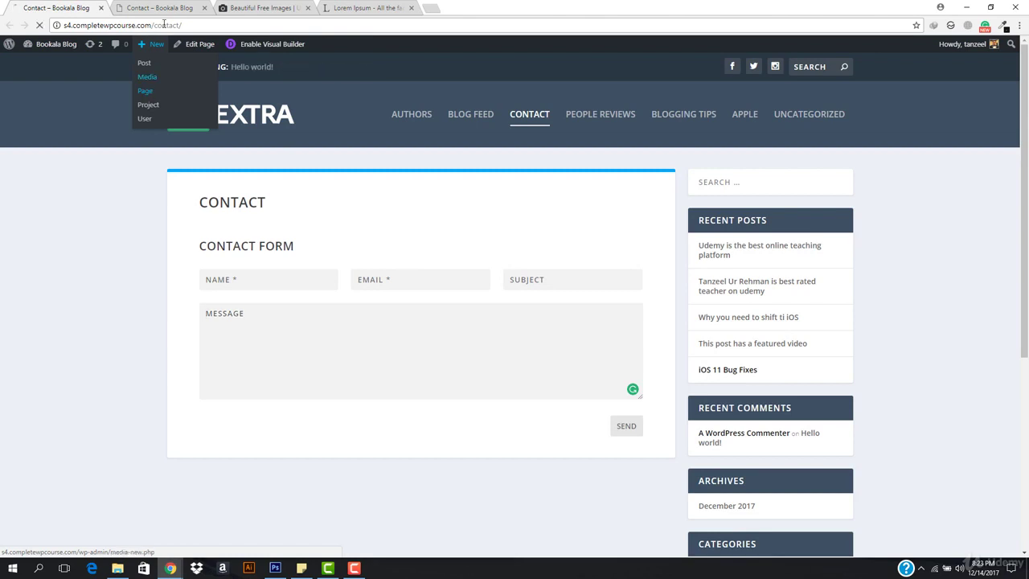
Step: Close the duplicate Contact page tab and open the template list on a new blank page
left_click(204, 8)
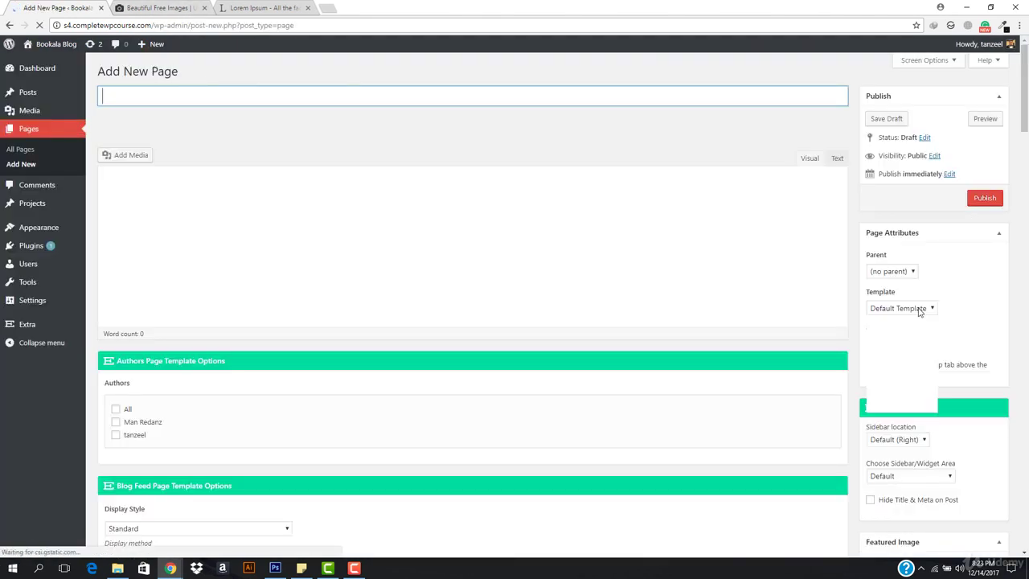
left_click(920, 309)
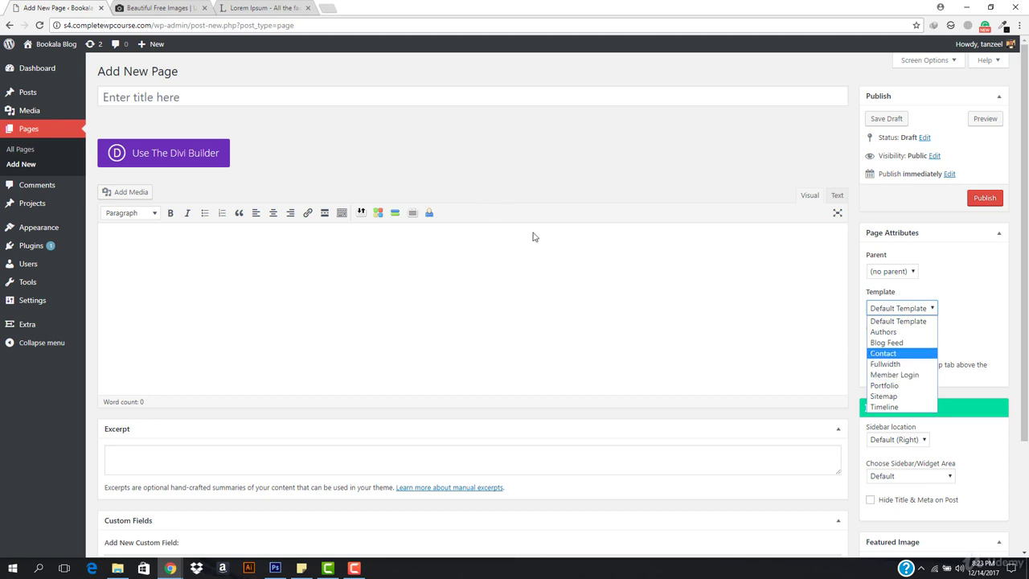
Step: Apply the Member Login template, title the page 'Login', and publish it
left_click(895, 374)
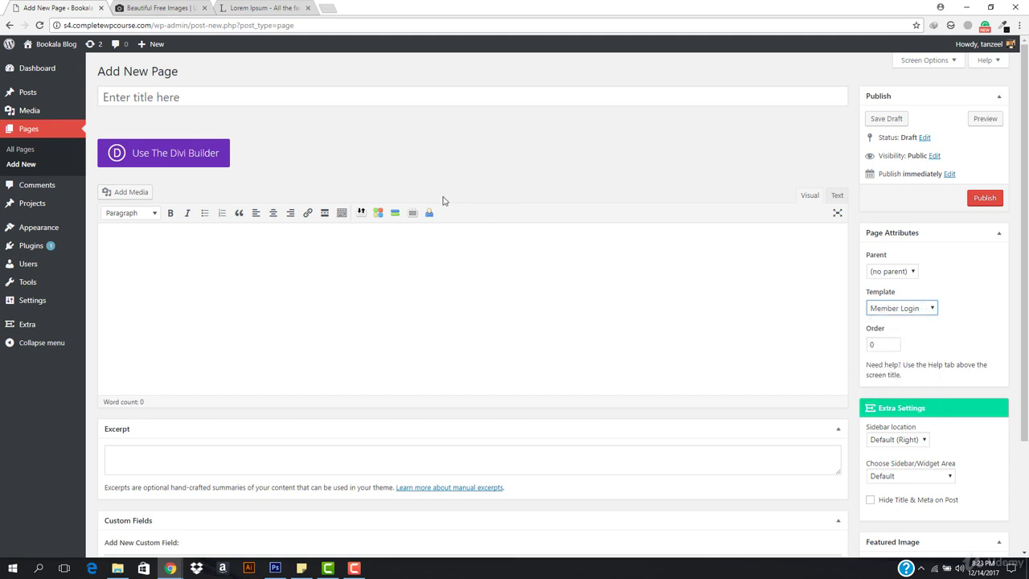
left_click(382, 96)
type("Login")
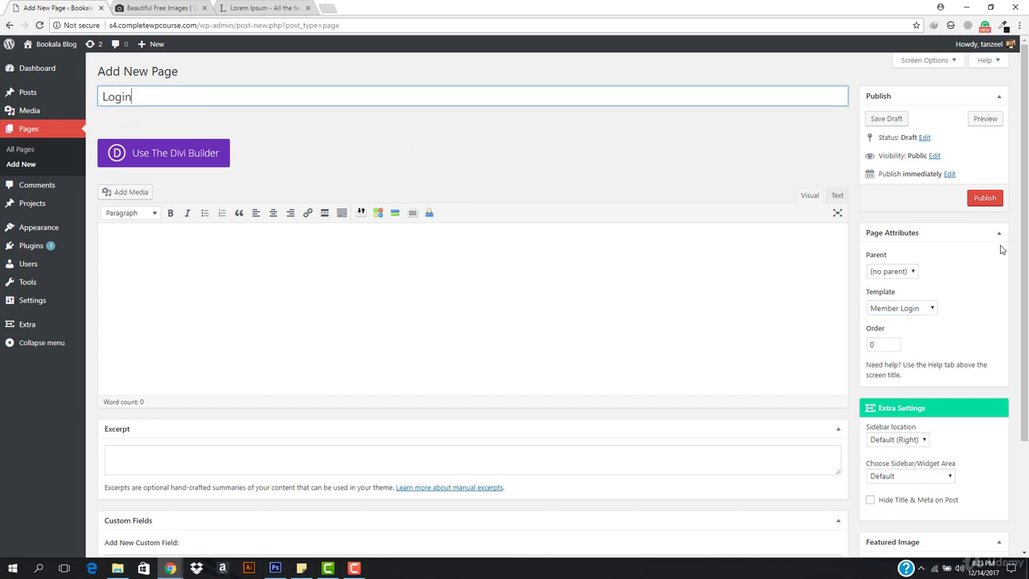
left_click(985, 197)
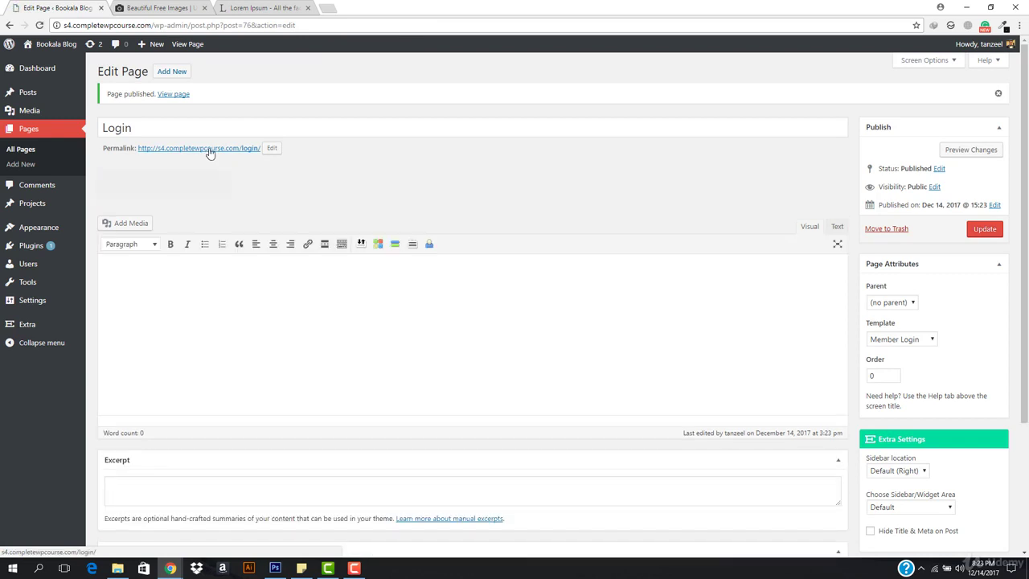
Step: Open the Login permalink in an incognito window and log out there
right_click(209, 151)
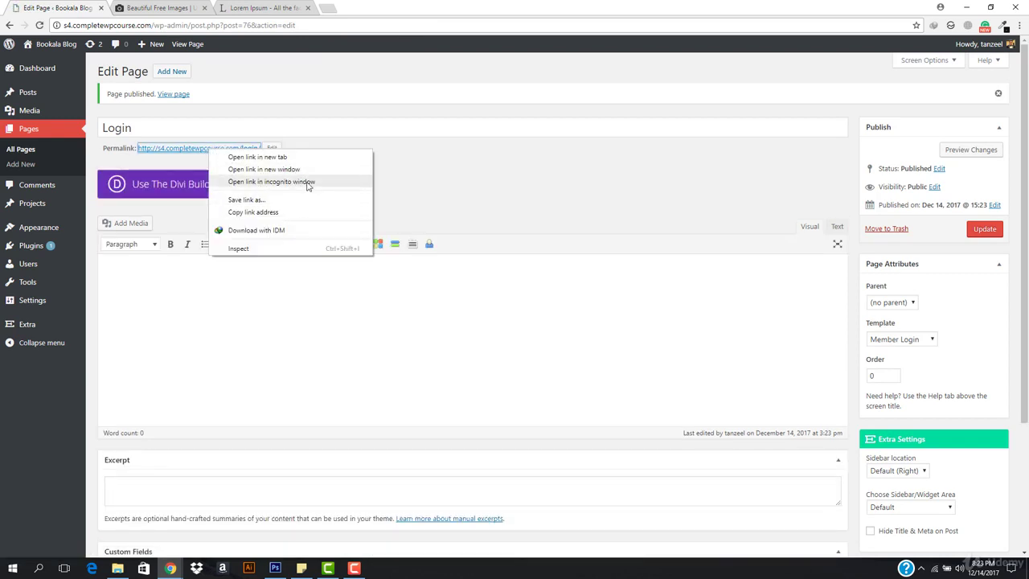
left_click(307, 181)
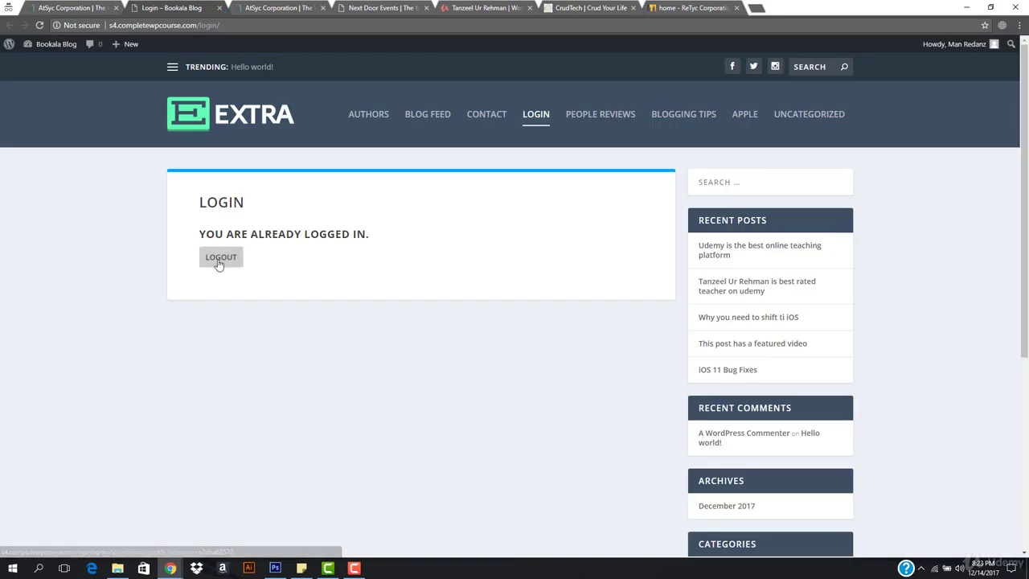
mouse_move(972, 50)
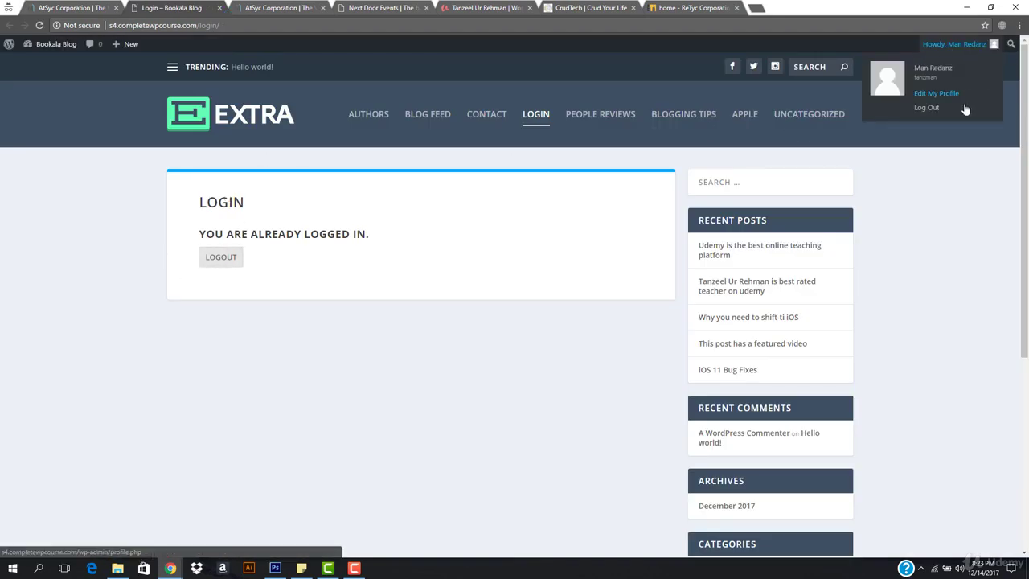
left_click(221, 259)
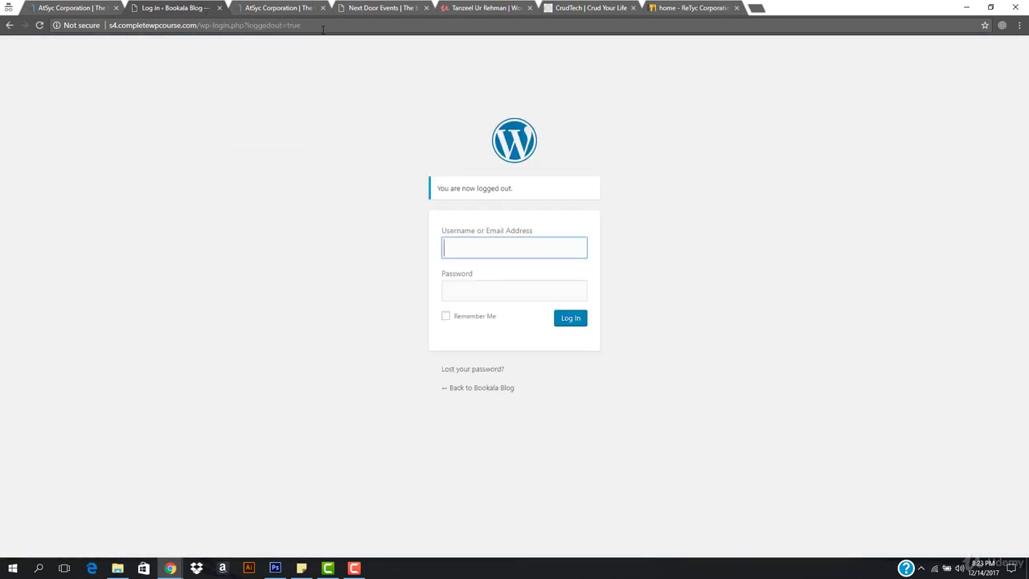
Step: Go to /login, check the username and password fields, then return to the editor
left_click(322, 27)
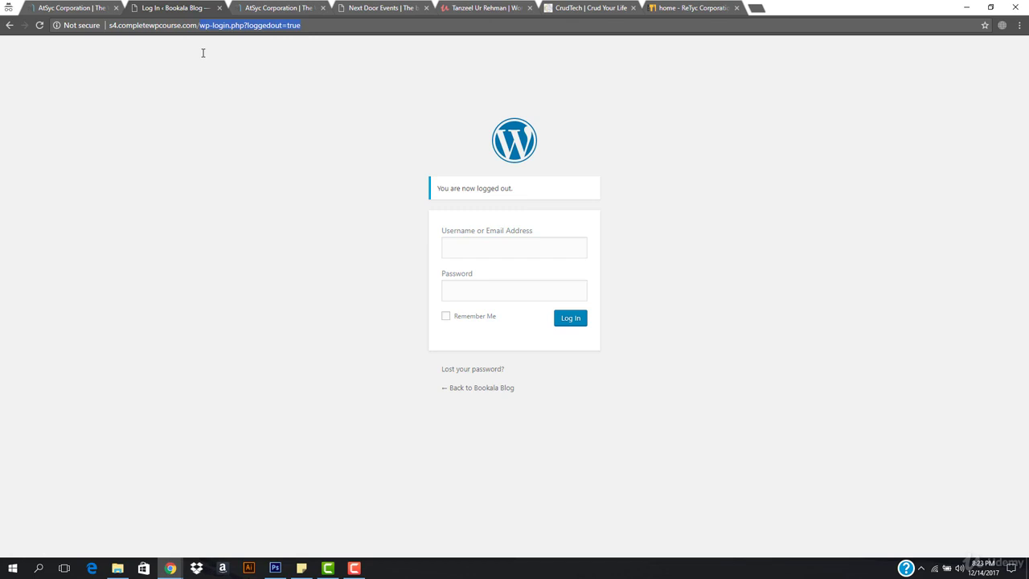
type("login")
key("Return")
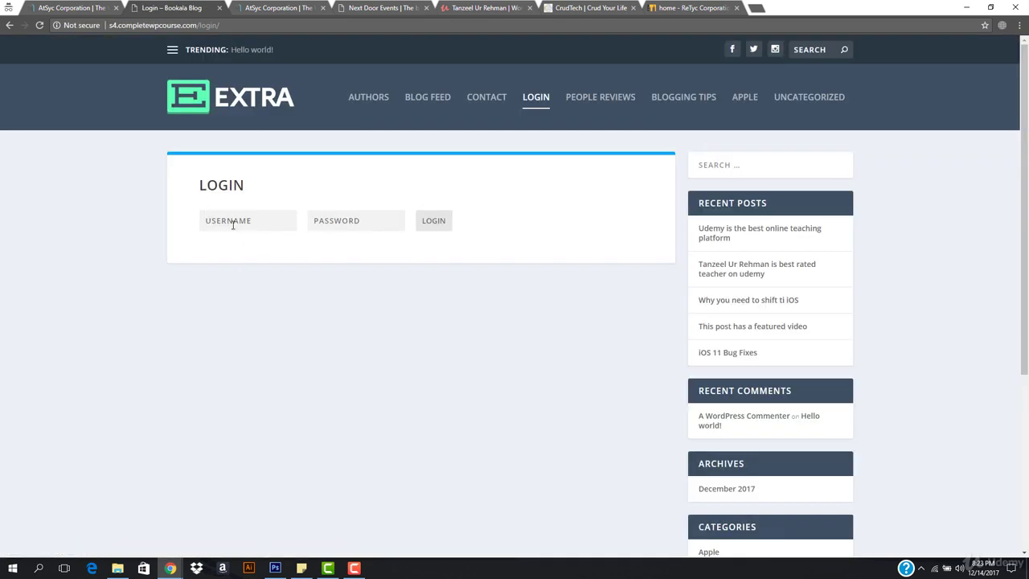
left_click(232, 222)
left_click(376, 217)
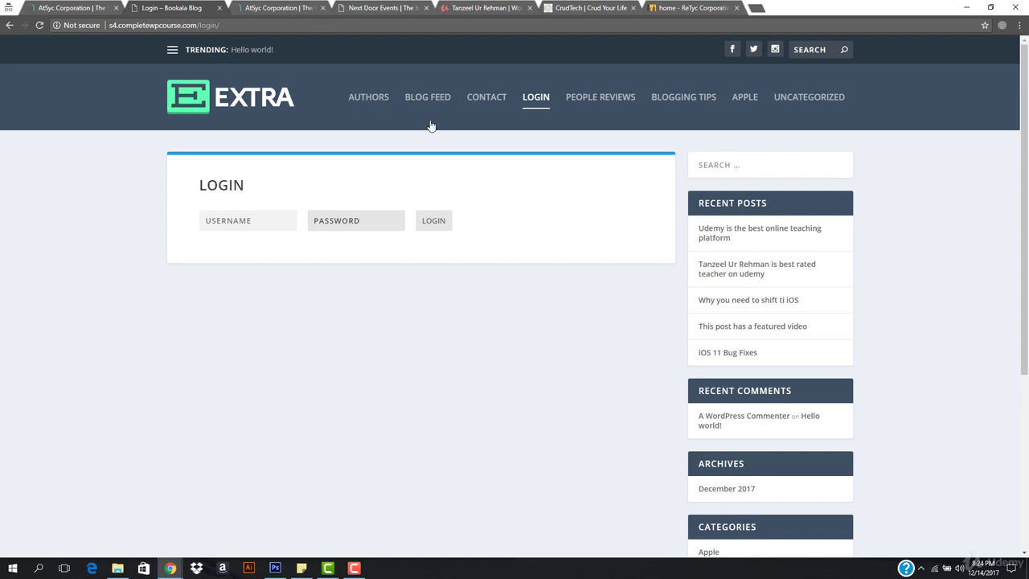
left_click(49, 7)
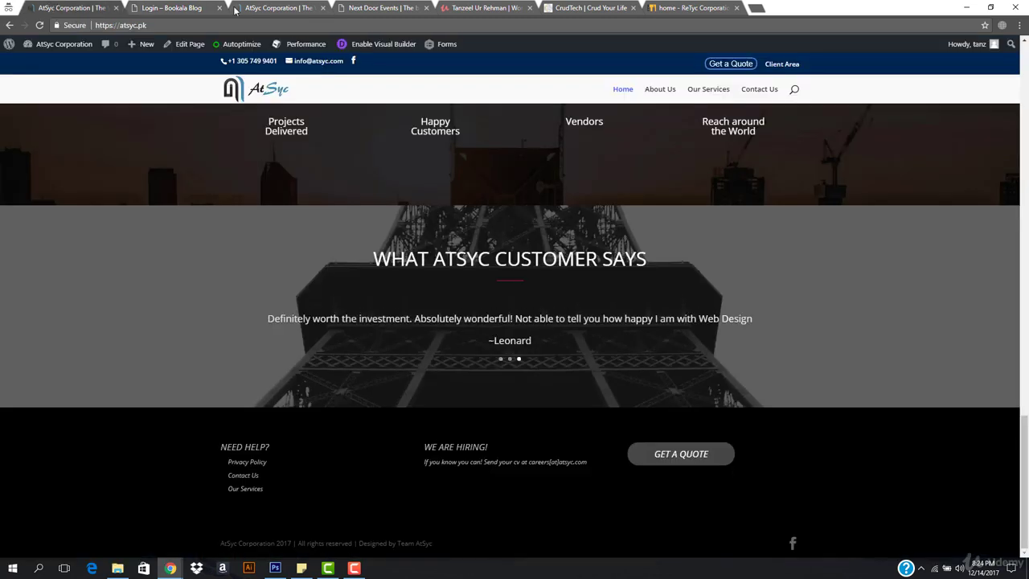
left_click(189, 7)
left_click(969, 6)
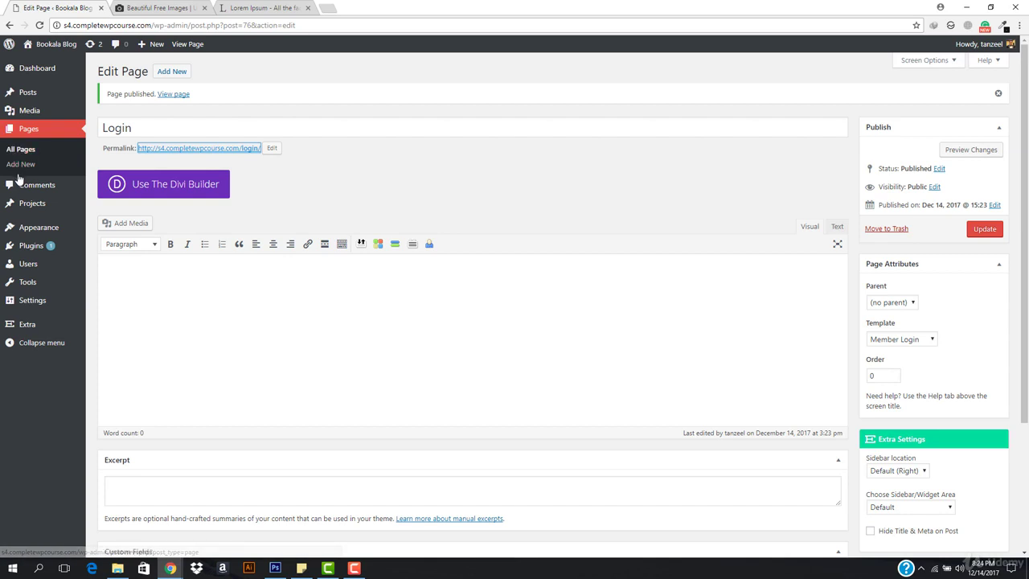
Step: Create a new page titled 'Timeline' with the Timeline template and publish it
left_click(17, 165)
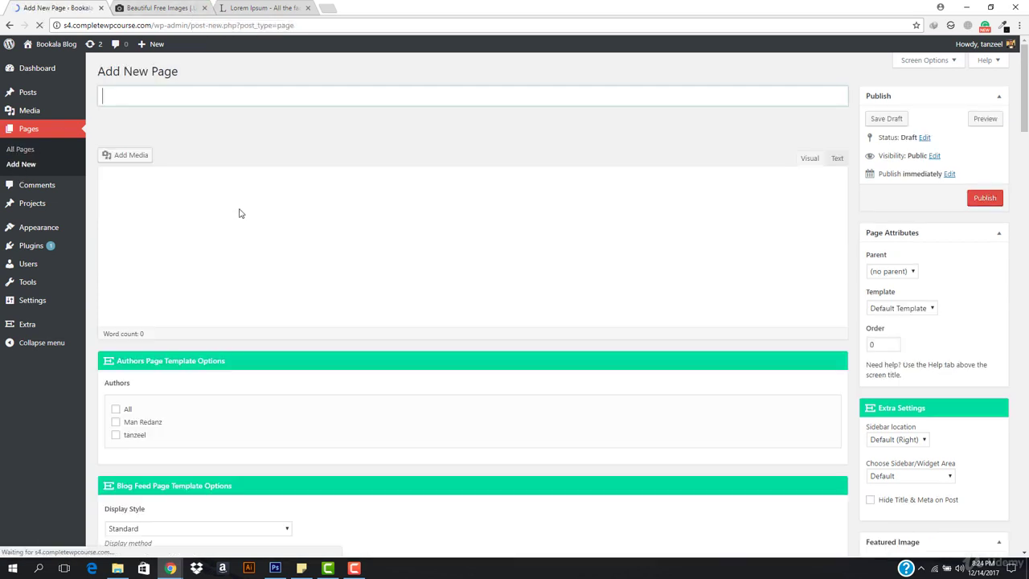
left_click(898, 309)
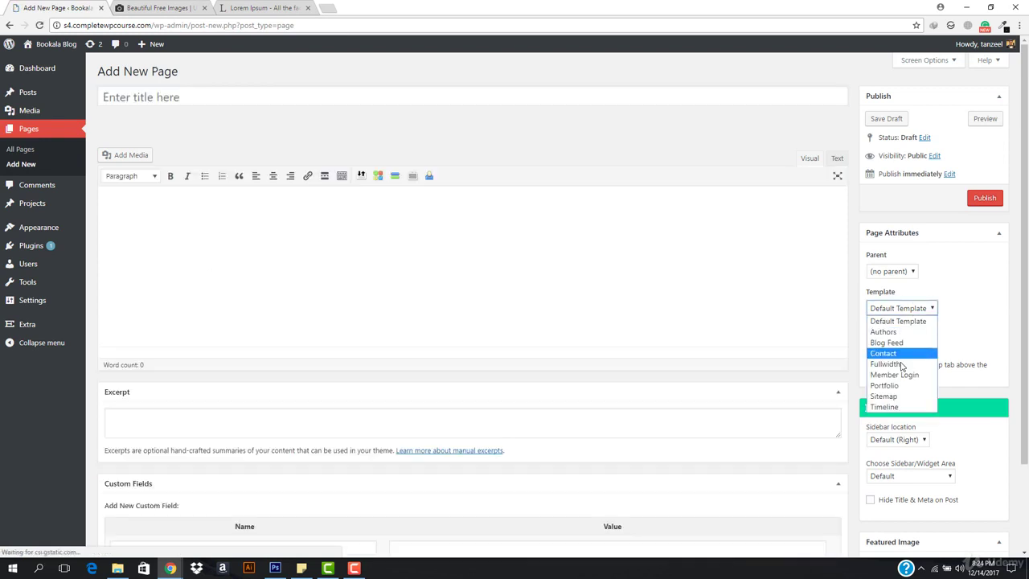
left_click(890, 407)
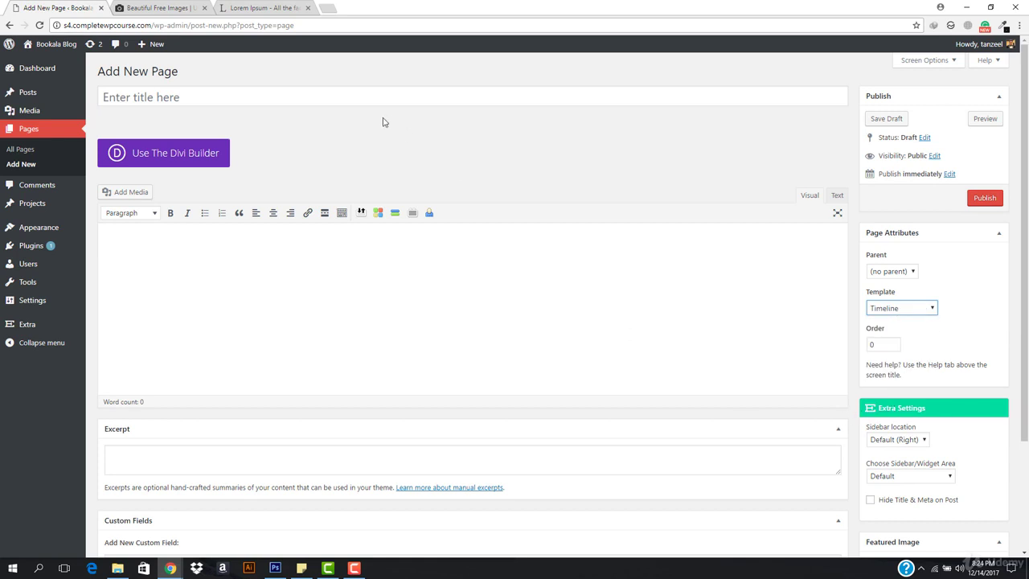
left_click(257, 88)
type("Timeline")
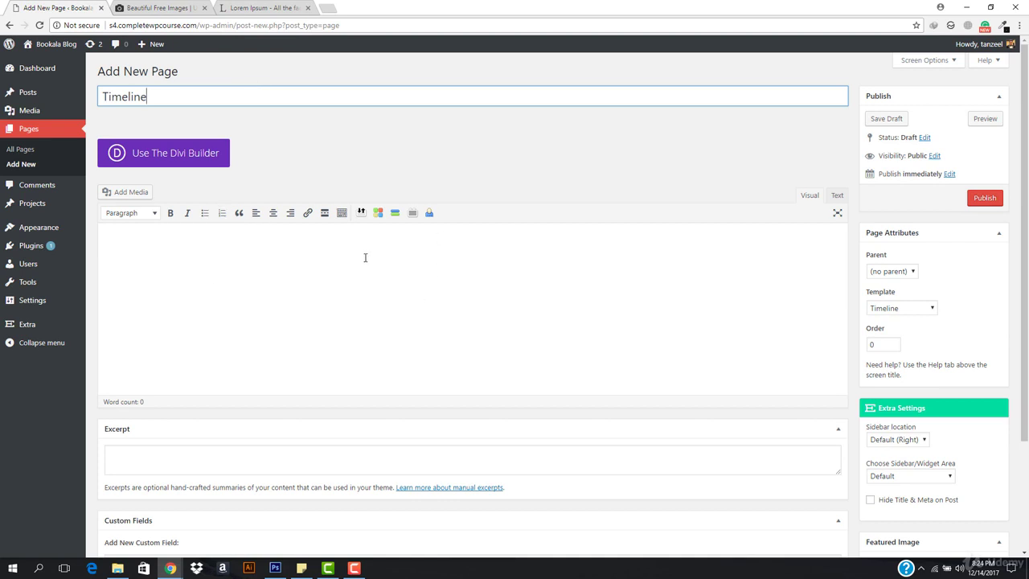
scroll(369, 332, "down", 1)
scroll(441, 294, "down", 2)
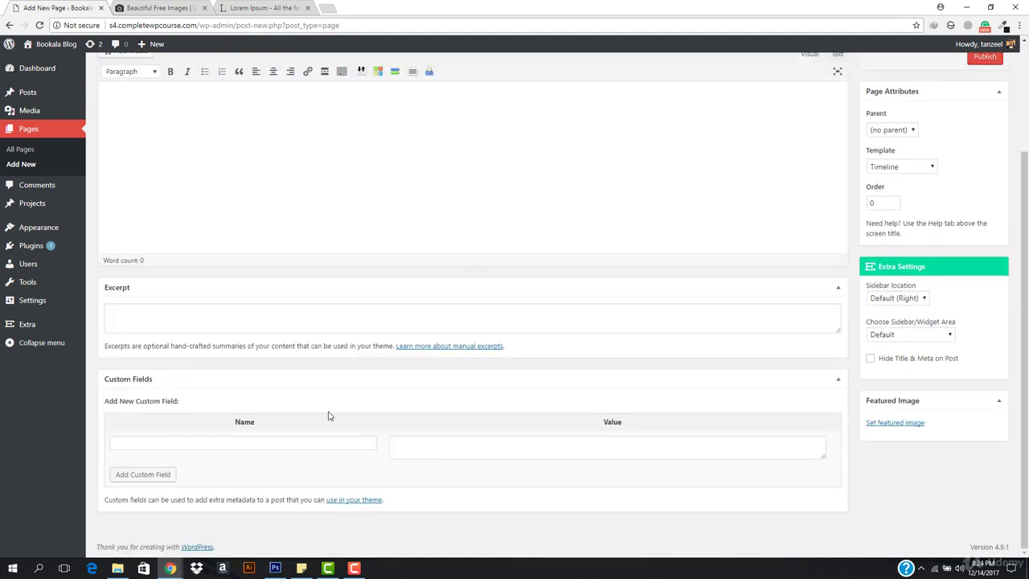
scroll(570, 239, "up", 3)
left_click(985, 198)
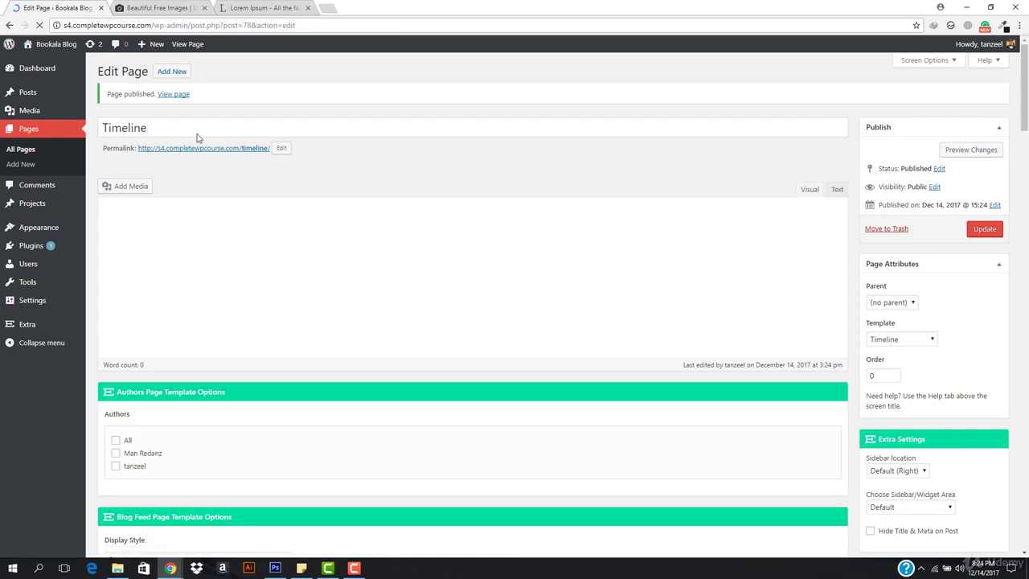
Step: View the live Timeline page and open Hello world! from its December 2017 list
left_click(165, 95)
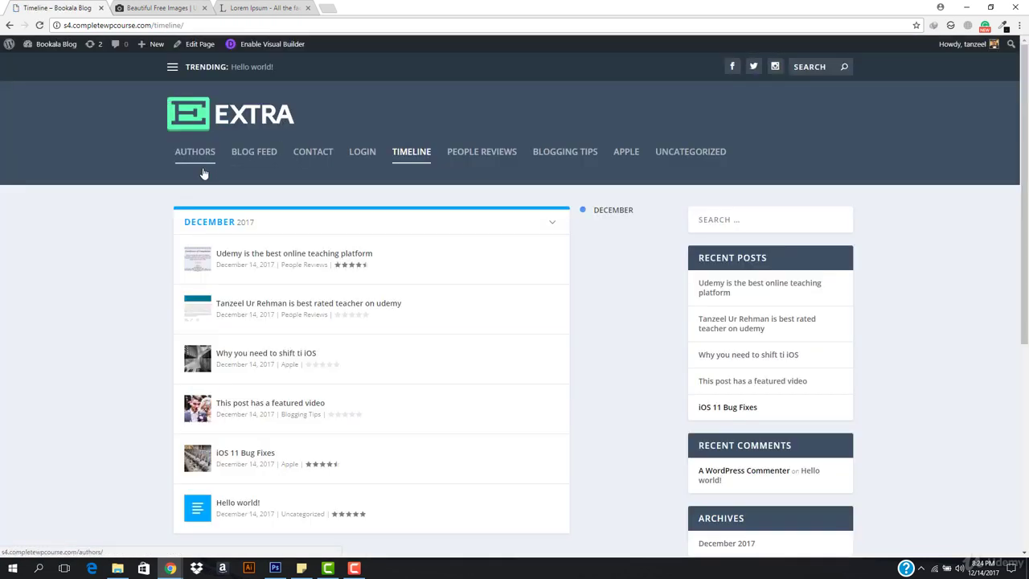
scroll(241, 259, "down", 2)
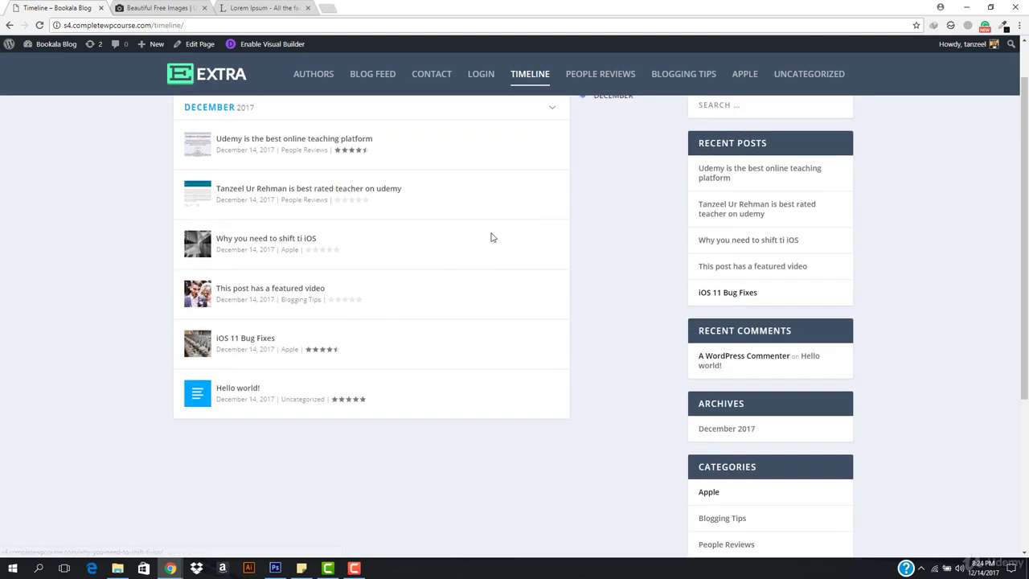
scroll(531, 225, "up", 1)
scroll(566, 216, "up", 1)
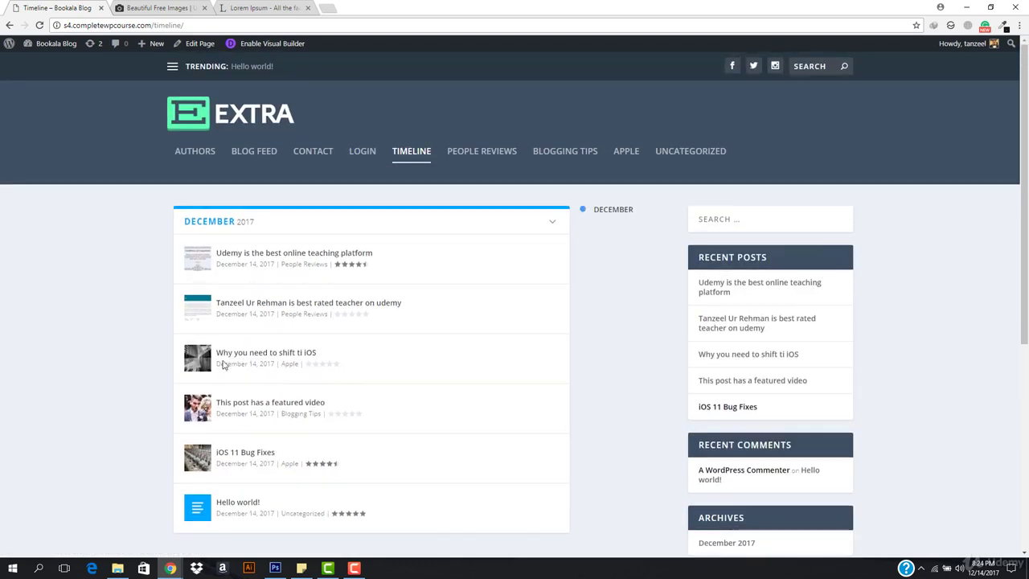
left_click(241, 504)
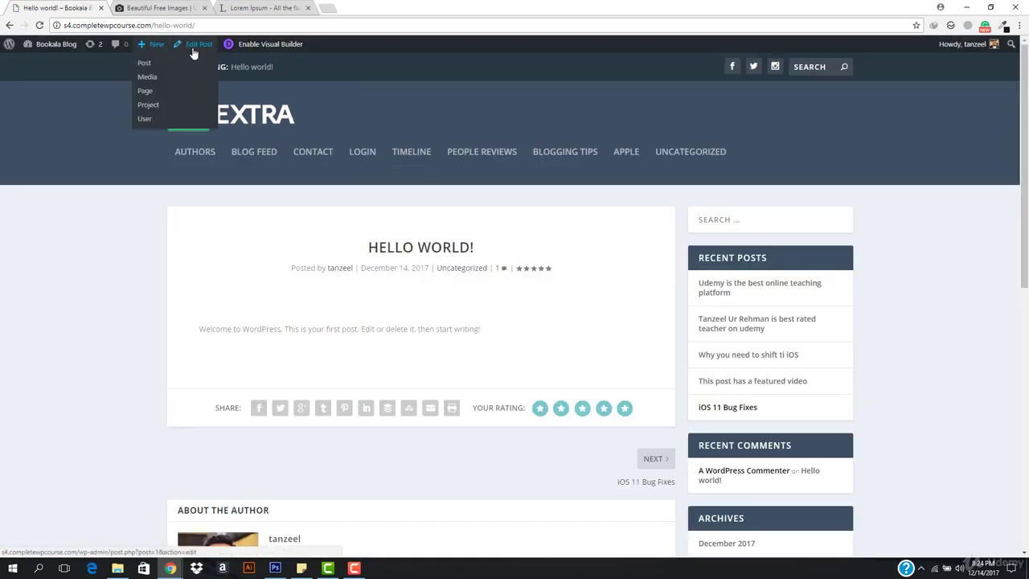
Step: Change the Hello world! publish month to 11-Nov, update the post, and return to it
left_click(196, 46)
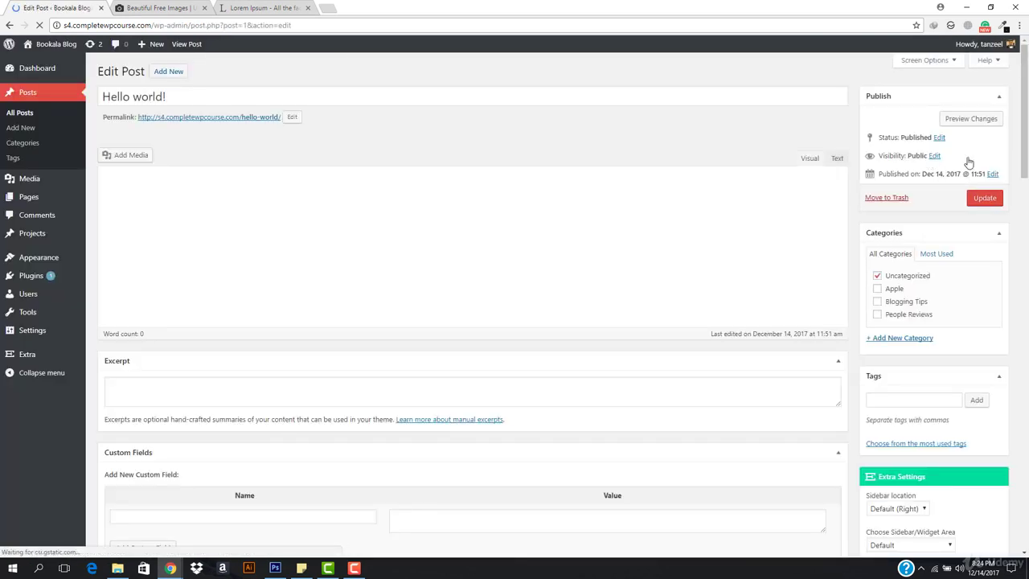
left_click(992, 174)
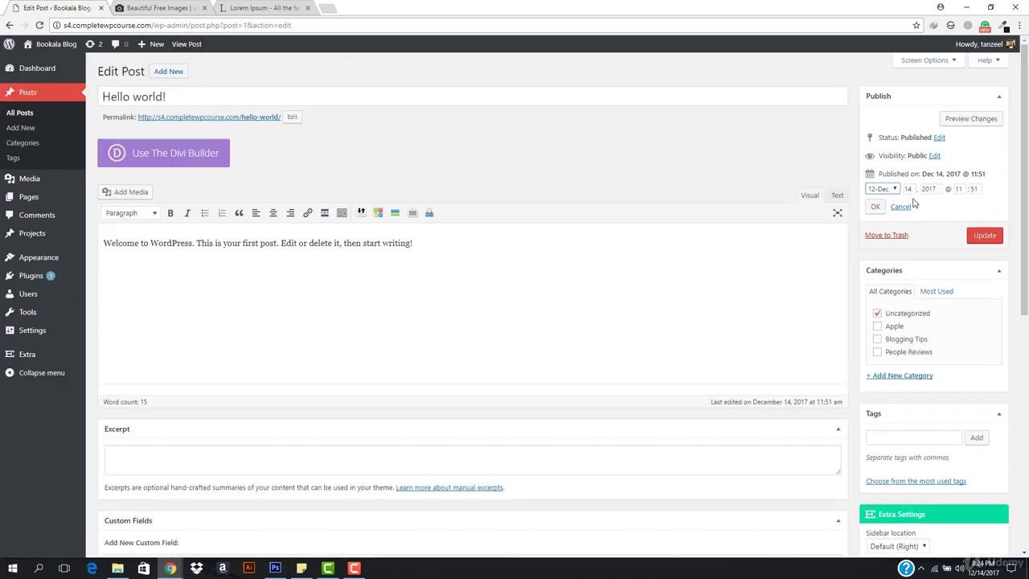
left_click(884, 190)
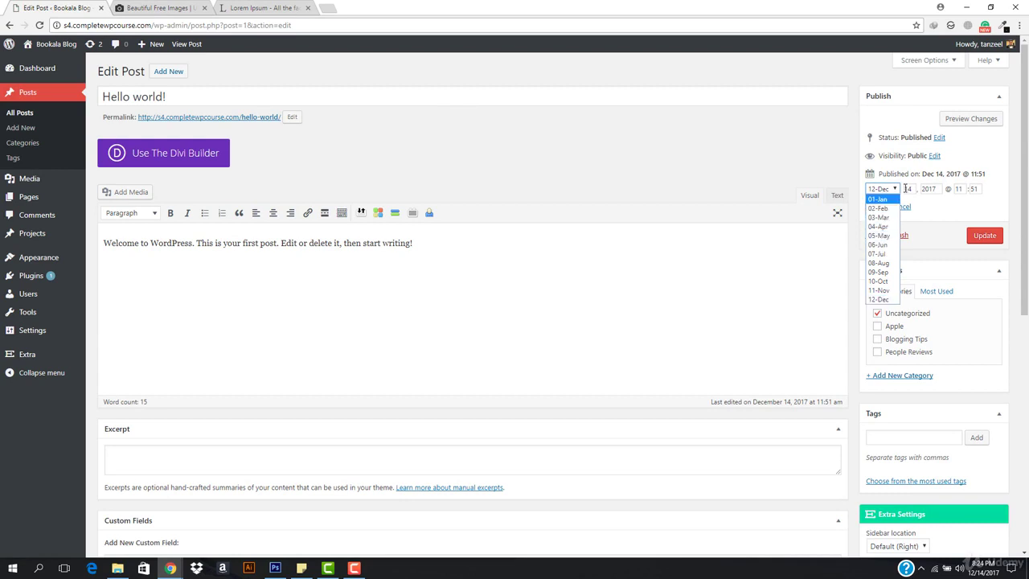
double_click(933, 190)
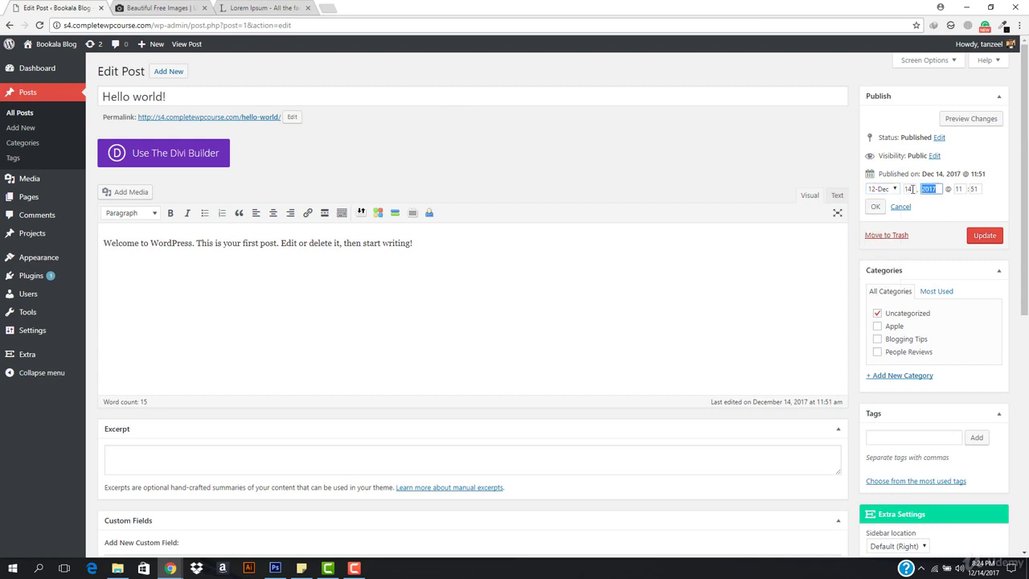
left_click(884, 191)
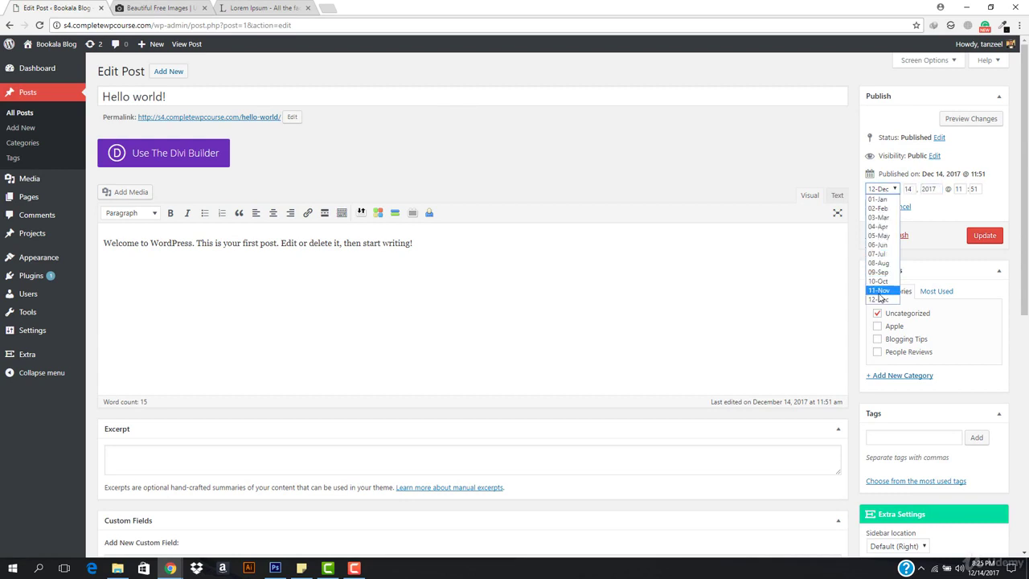
left_click(880, 291)
left_click(972, 244)
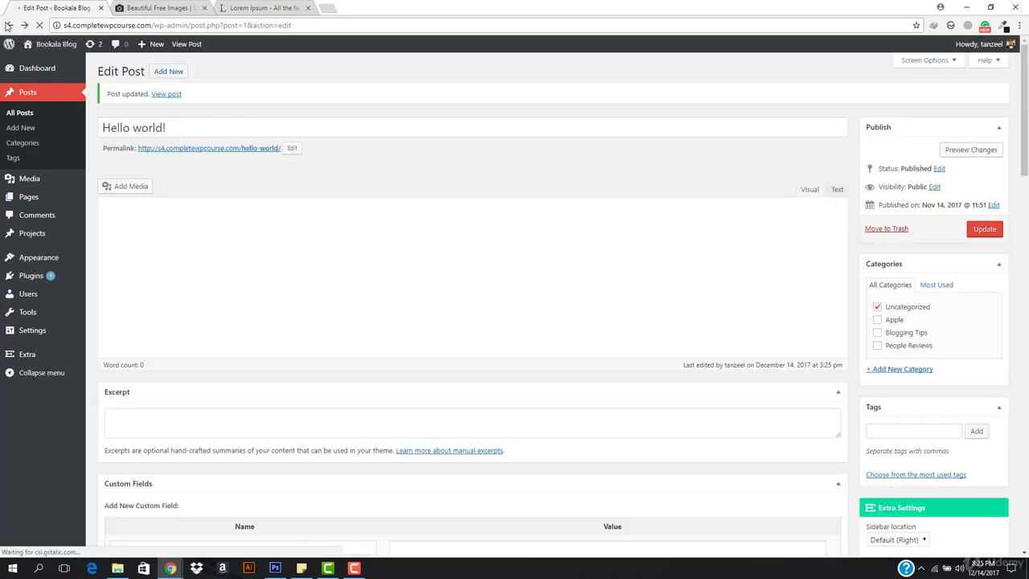
left_click(8, 25)
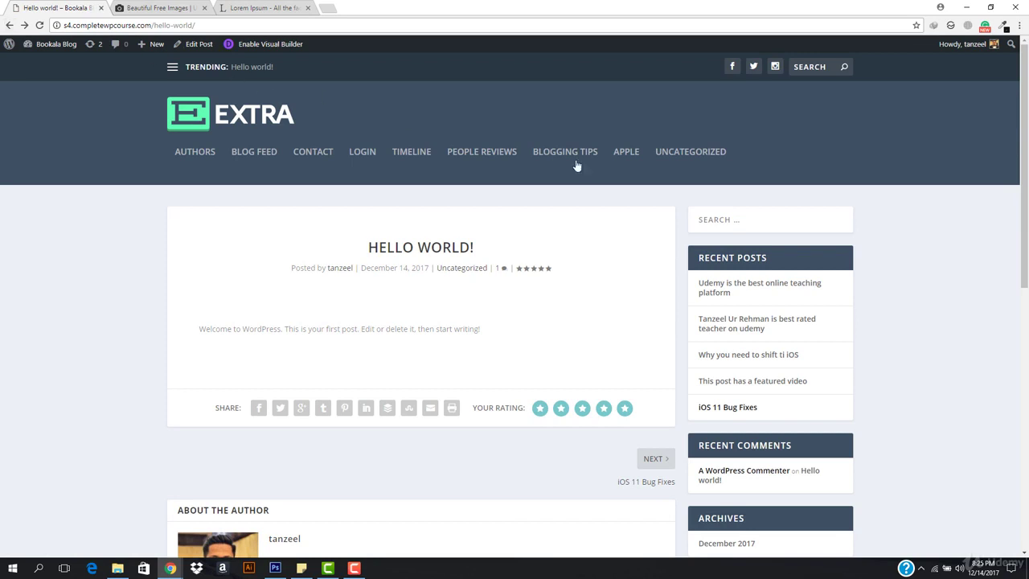
Step: Return to the Timeline page and scroll through its monthly post groups
left_click(39, 25)
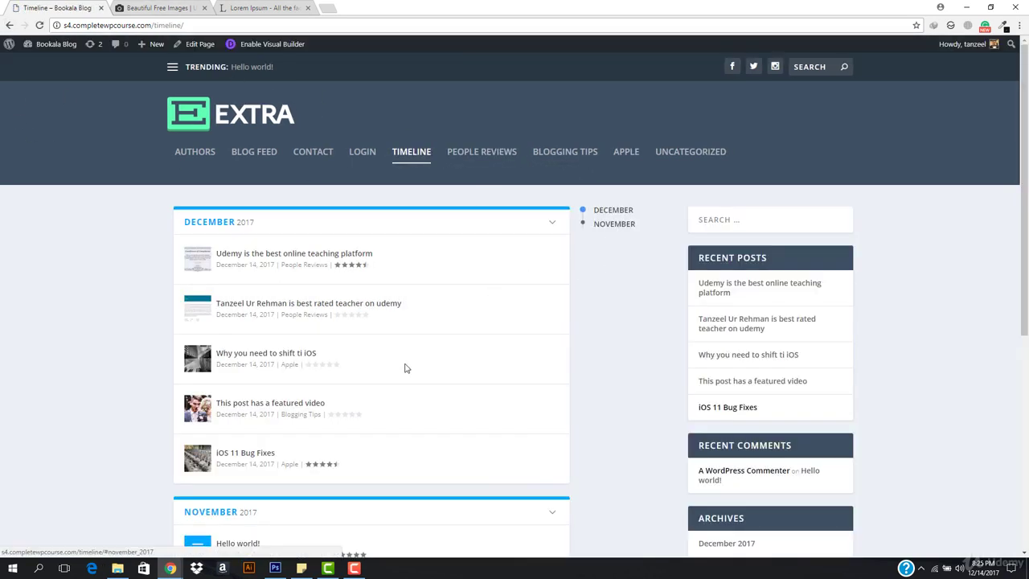
scroll(406, 368, "down", 3)
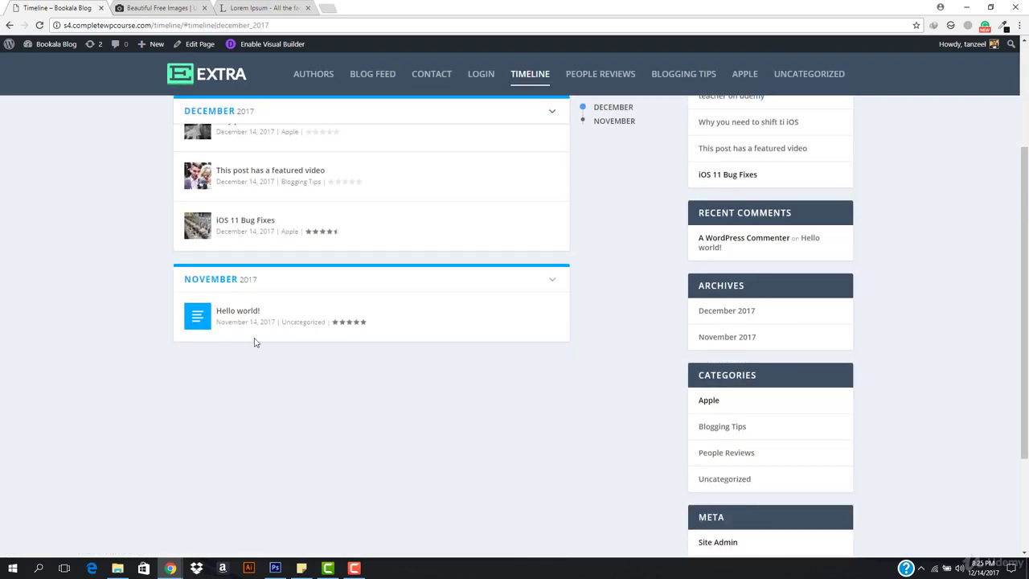
scroll(455, 301, "up", 3)
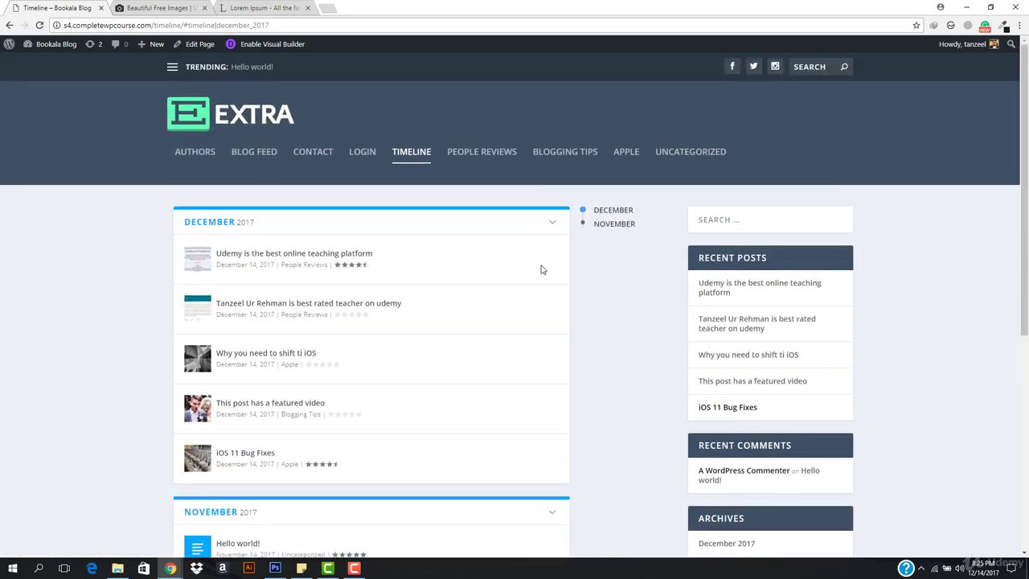
scroll(541, 269, "down", 1)
scroll(541, 269, "down", 1)
scroll(541, 269, "down", 1)
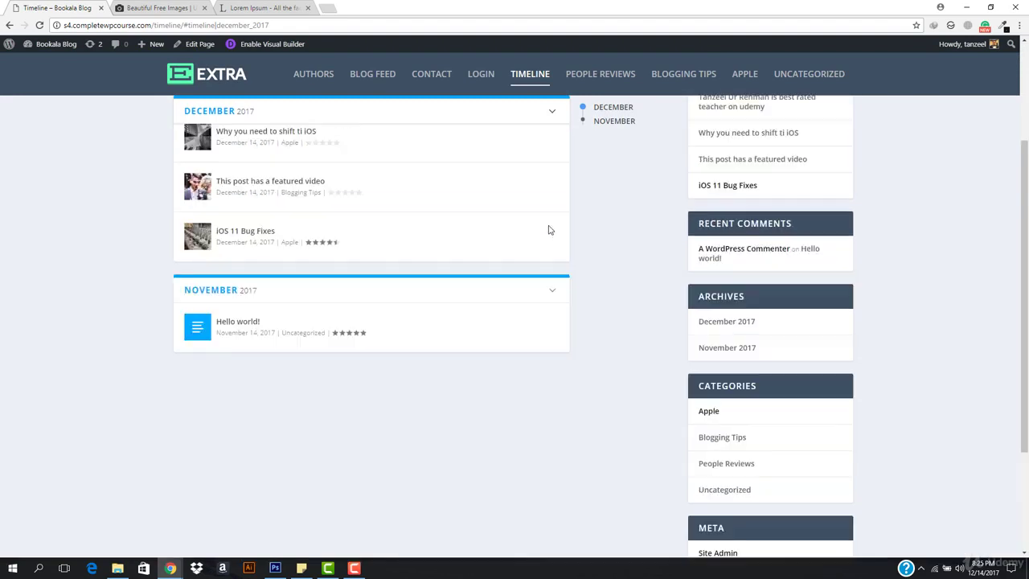
Step: Toggle the November 2017 card, jump to NOVEMBER, and reload to see Hello world! grouped there
left_click(550, 293)
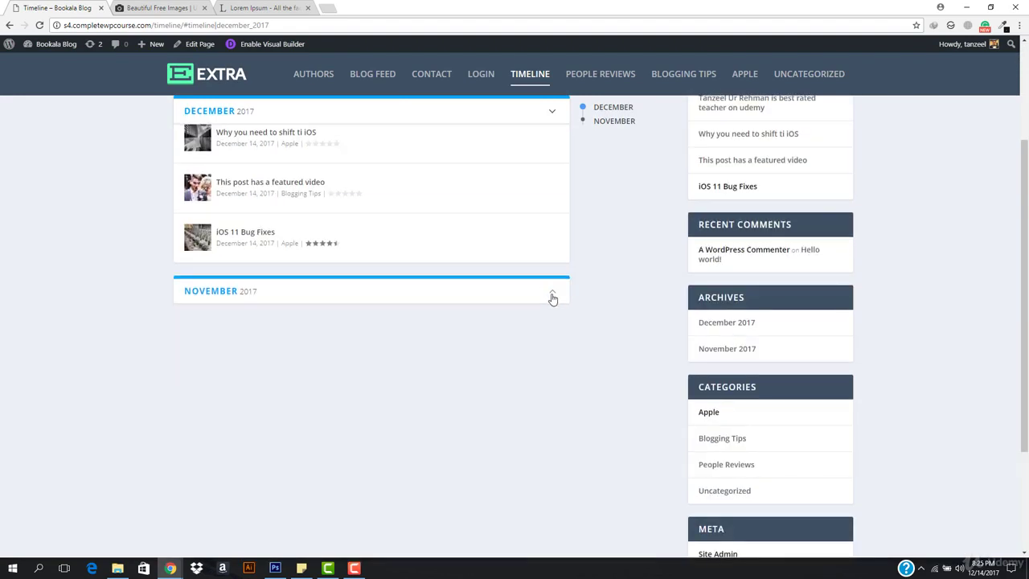
left_click(616, 124)
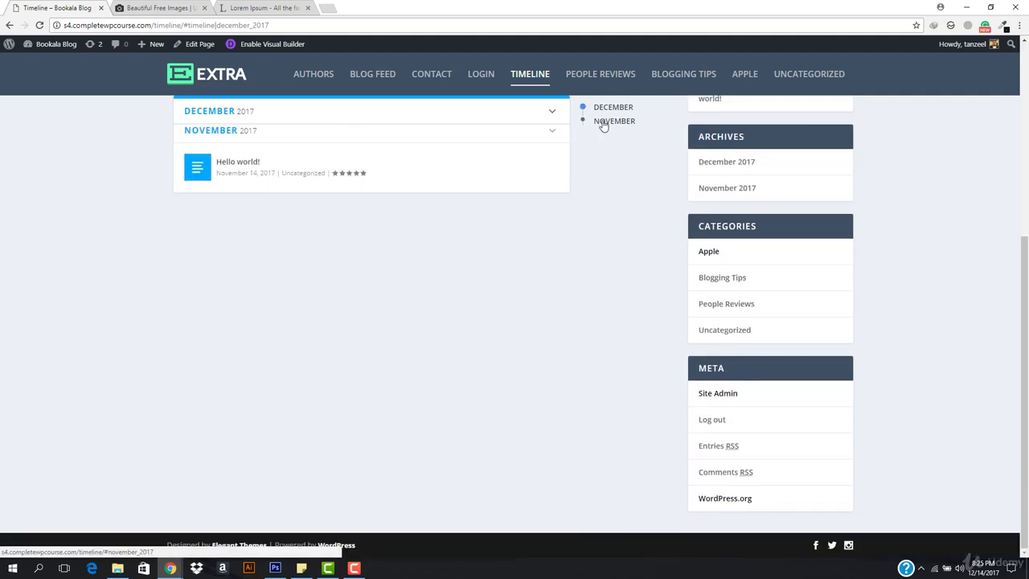
key("F5")
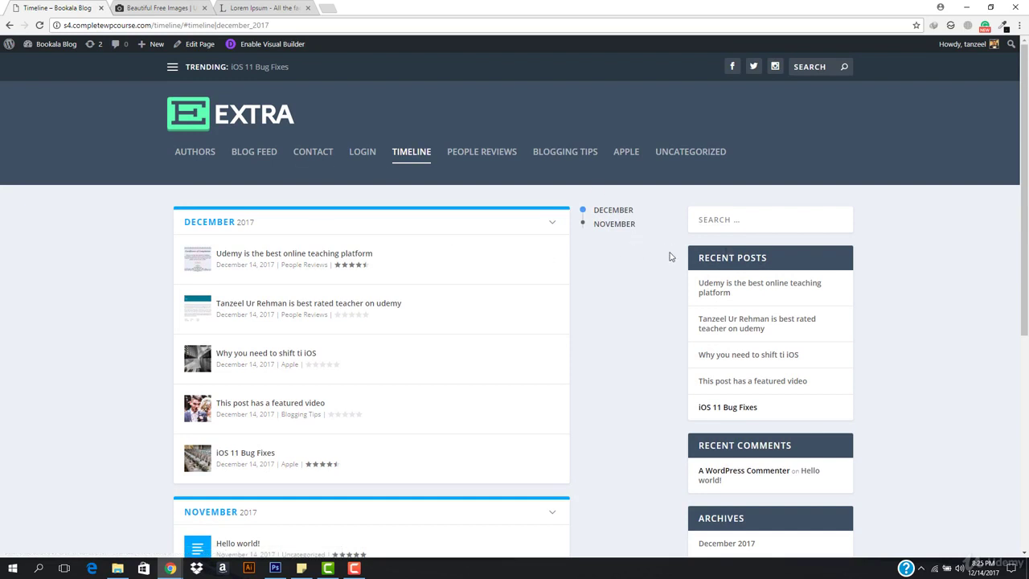
scroll(396, 348, "down", 2)
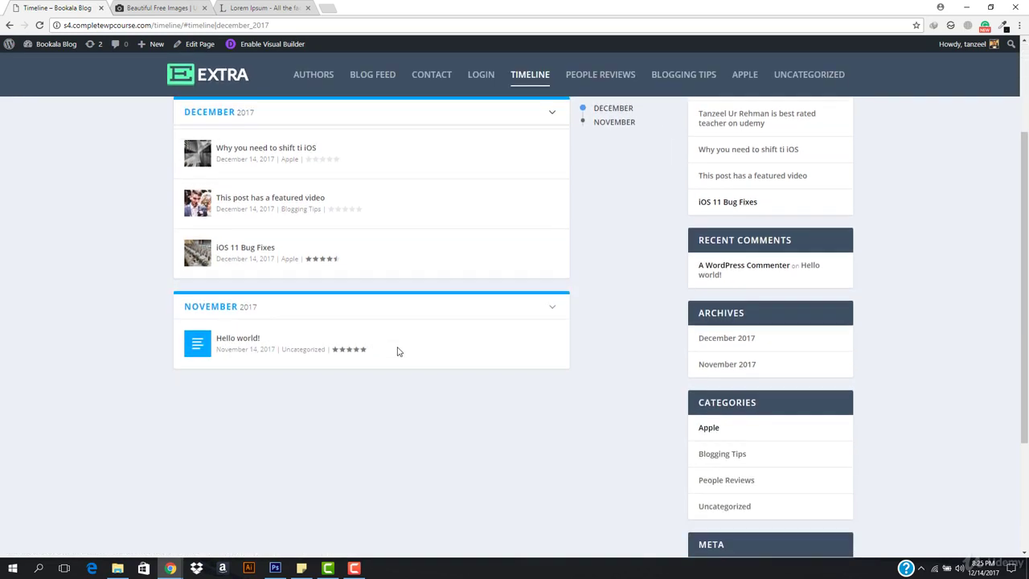
scroll(457, 319, "up", 2)
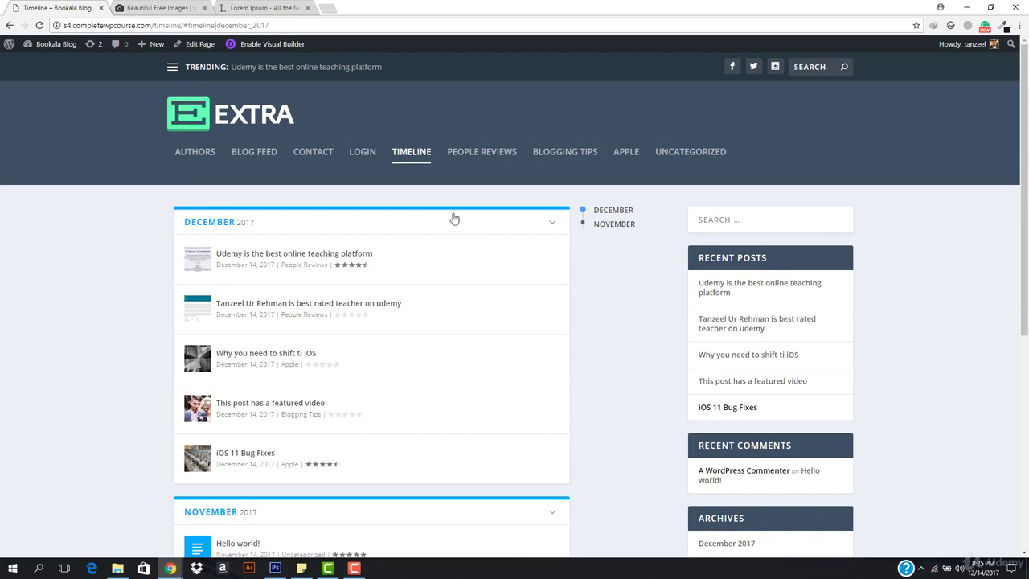
scroll(441, 245, "down", 4)
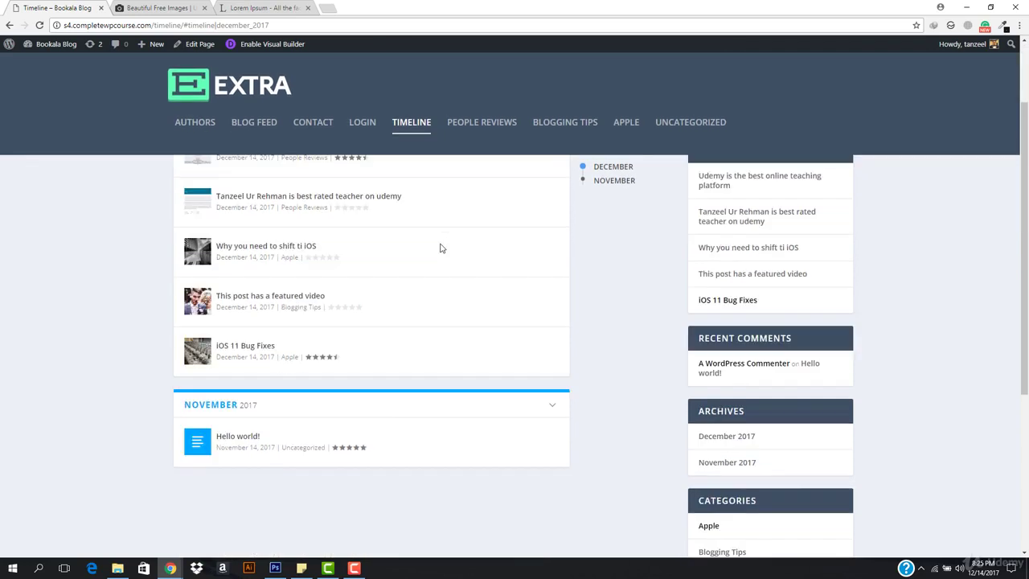
scroll(439, 302, "up", 4)
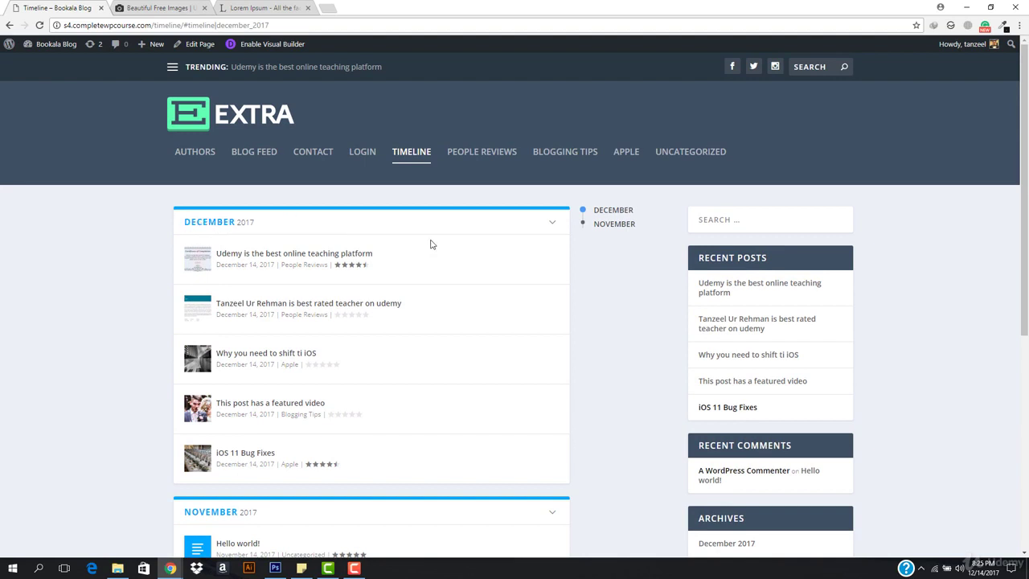
Step: Open BLOG FEED from the main menu and look over its two-posts-per-page listing
left_click(240, 159)
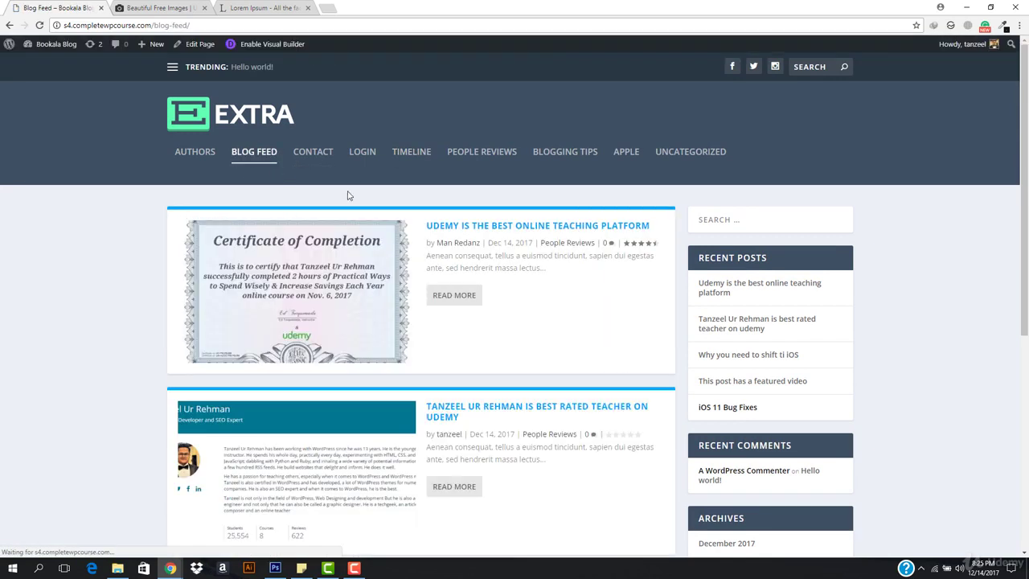
scroll(396, 296, "down", 1)
scroll(396, 295, "down", 4)
scroll(407, 321, "up", 5)
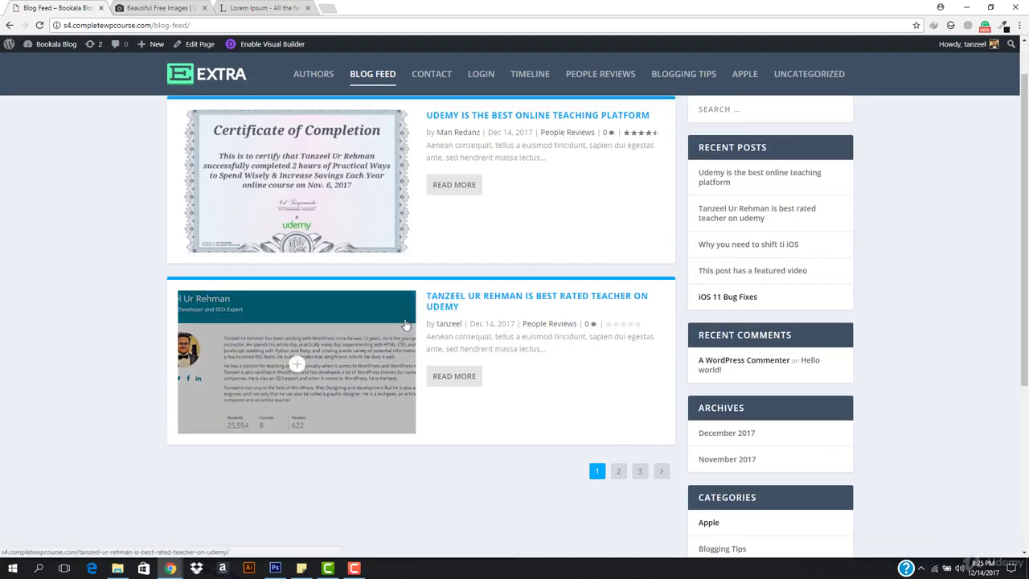
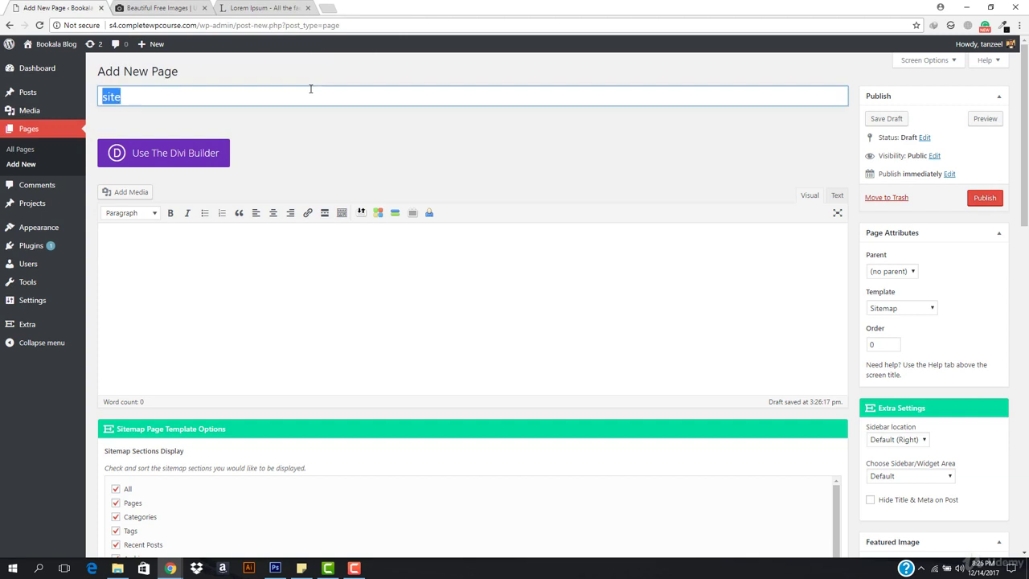
Step: Retitle the page 'Sitemap', publish it, and open the live page
type("S")
left_click(984, 199)
scroll(147, 280, "down", 3)
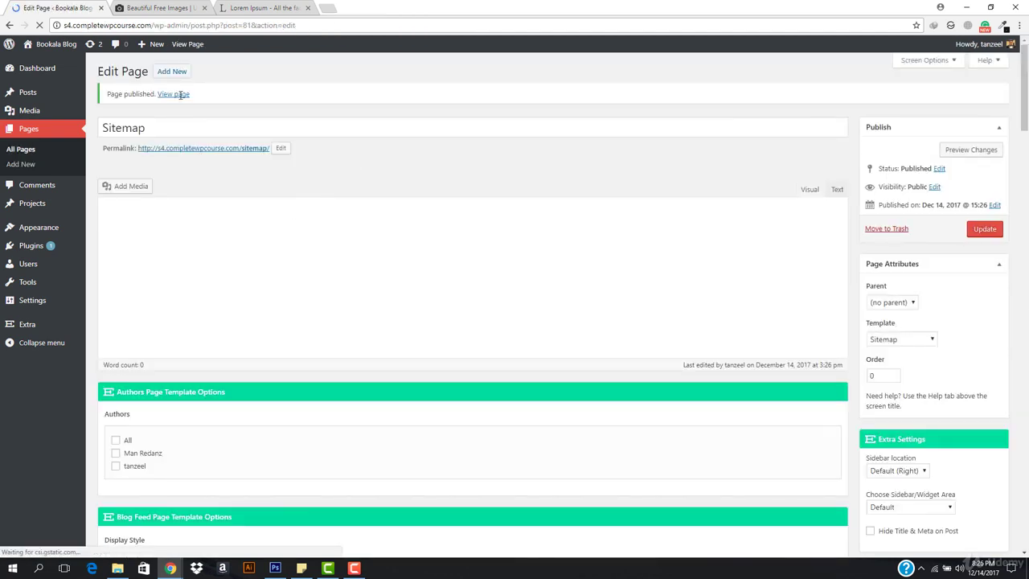
left_click(170, 94)
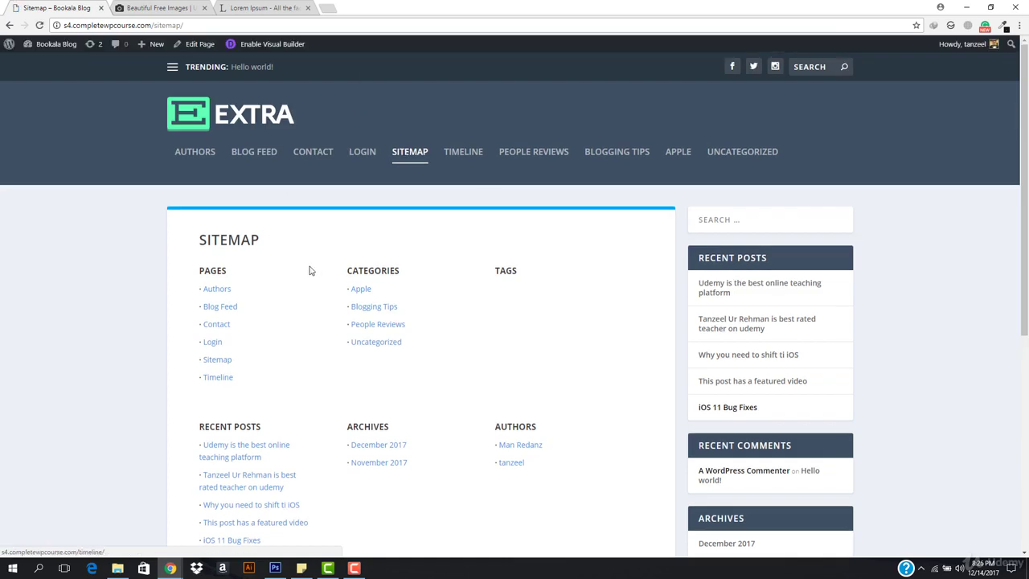
Step: Scroll through the live Sitemap's pages, categories, recent posts, monthly archives and authors
scroll(295, 275, "down", 2)
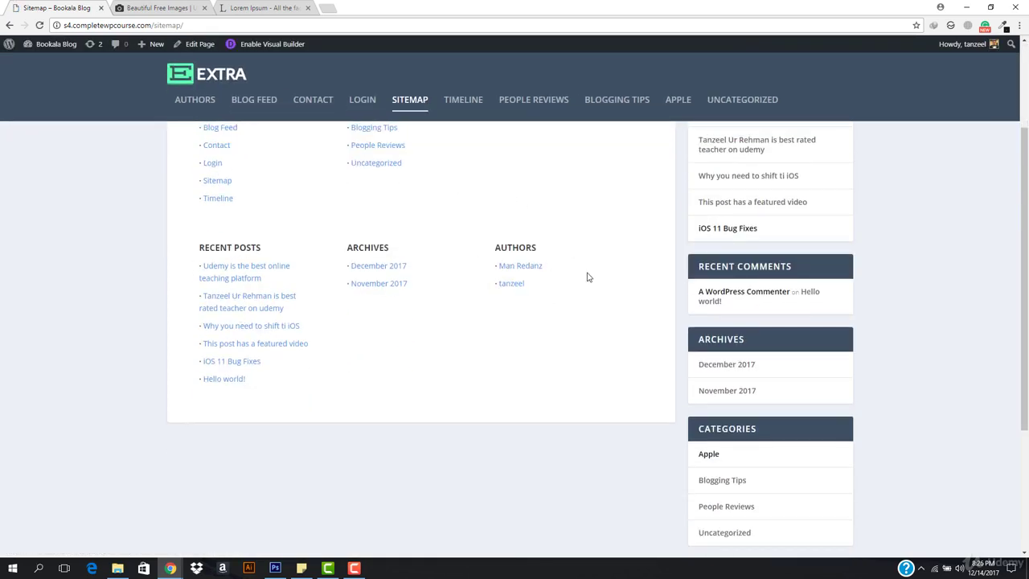
scroll(443, 317, "up", 3)
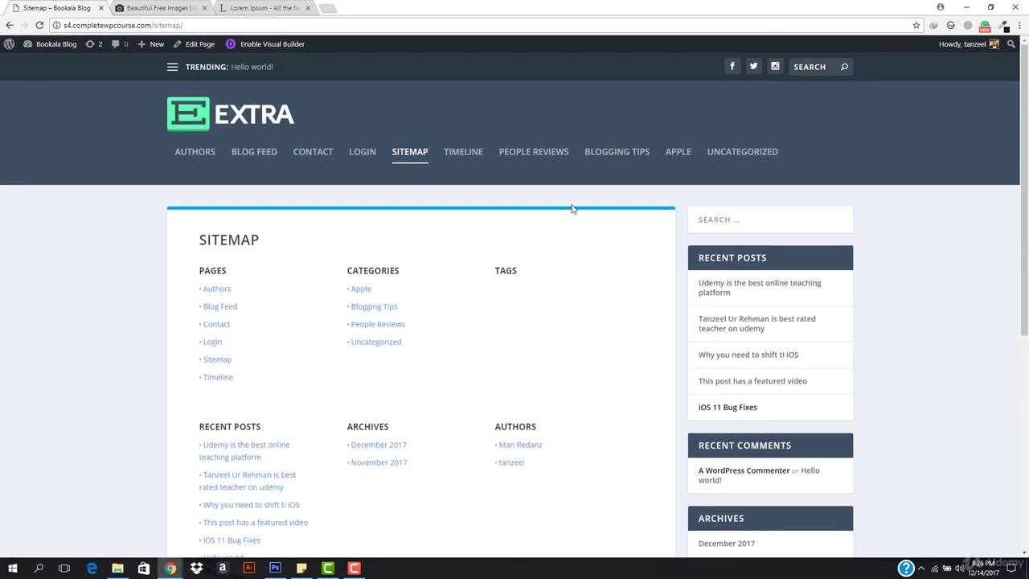
scroll(519, 278, "down", 4)
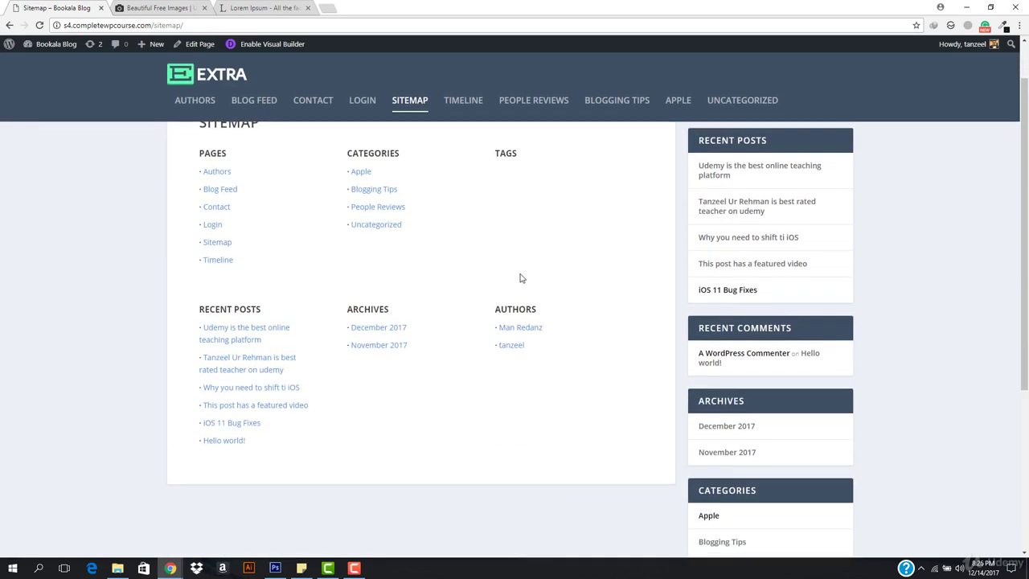
scroll(488, 263, "up", 4)
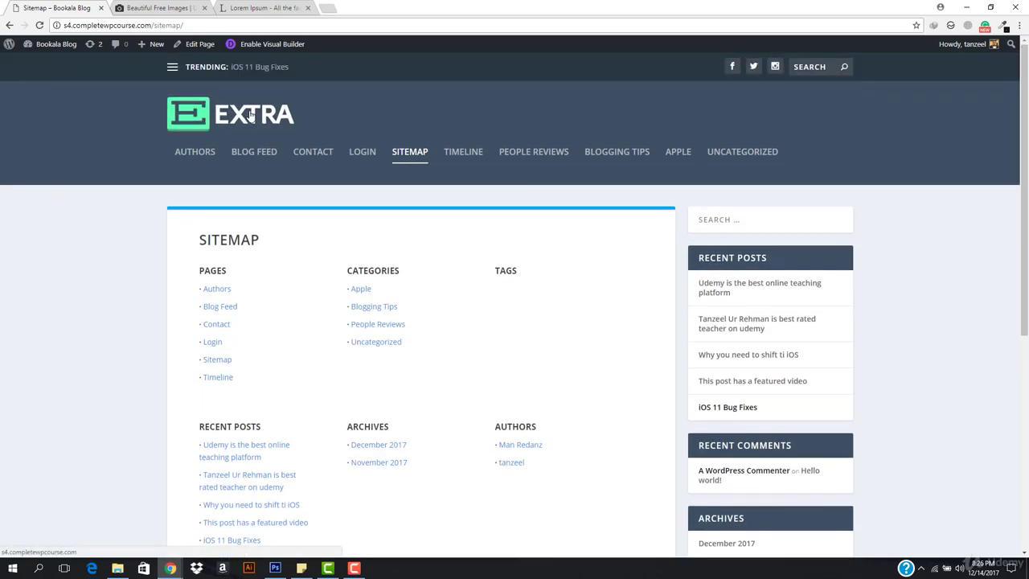
Step: From the blog home page, open and read the post about the best rated Udemy teacher
left_click(259, 110)
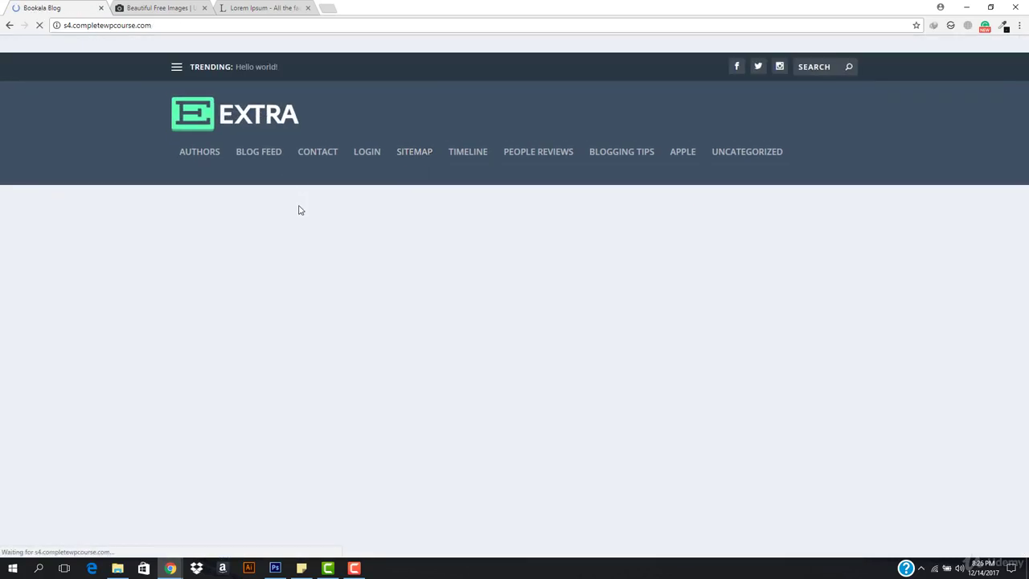
scroll(483, 245, "down", 2)
scroll(482, 246, "down", 5)
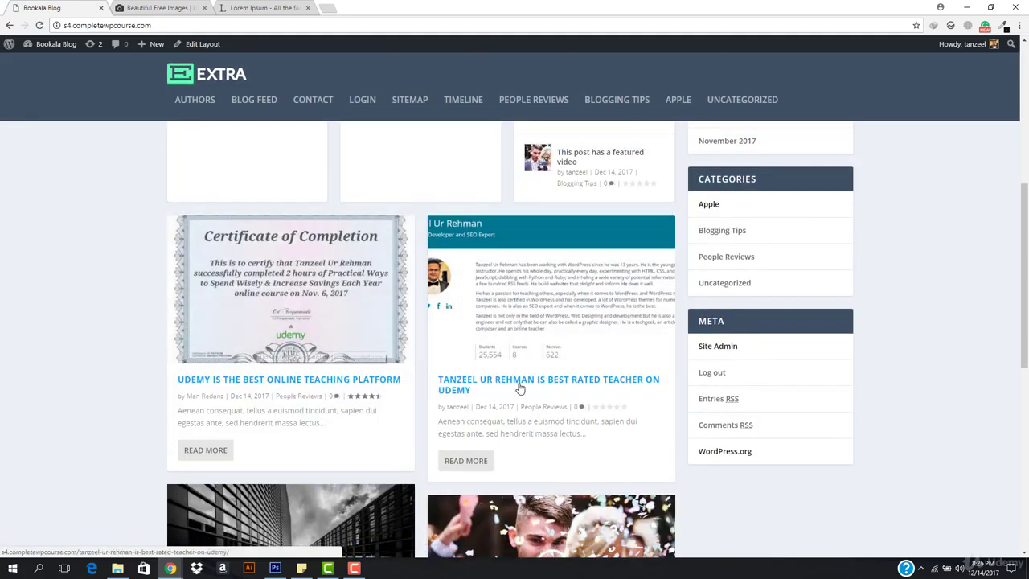
left_click(518, 387)
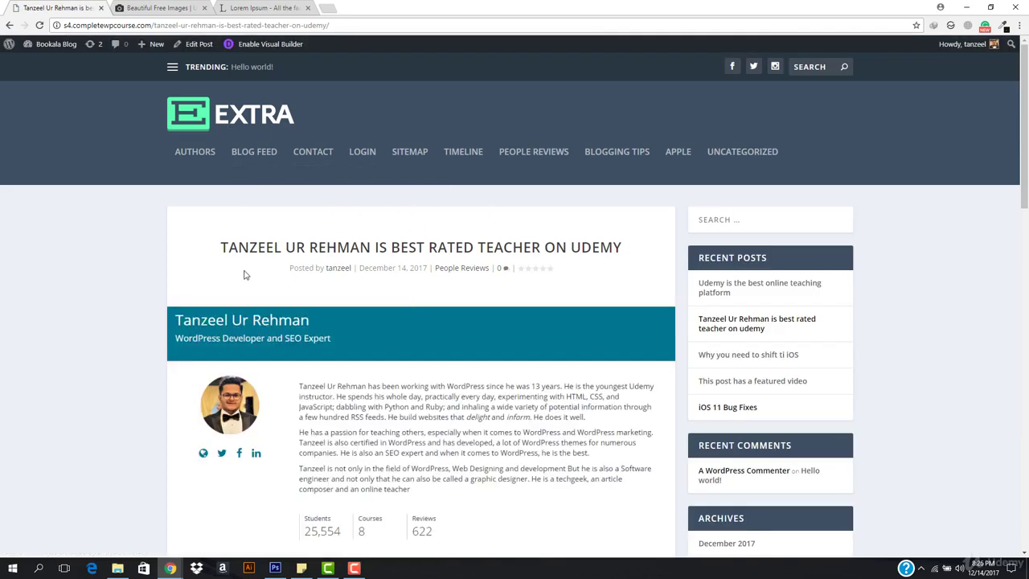
scroll(530, 358, "down", 15)
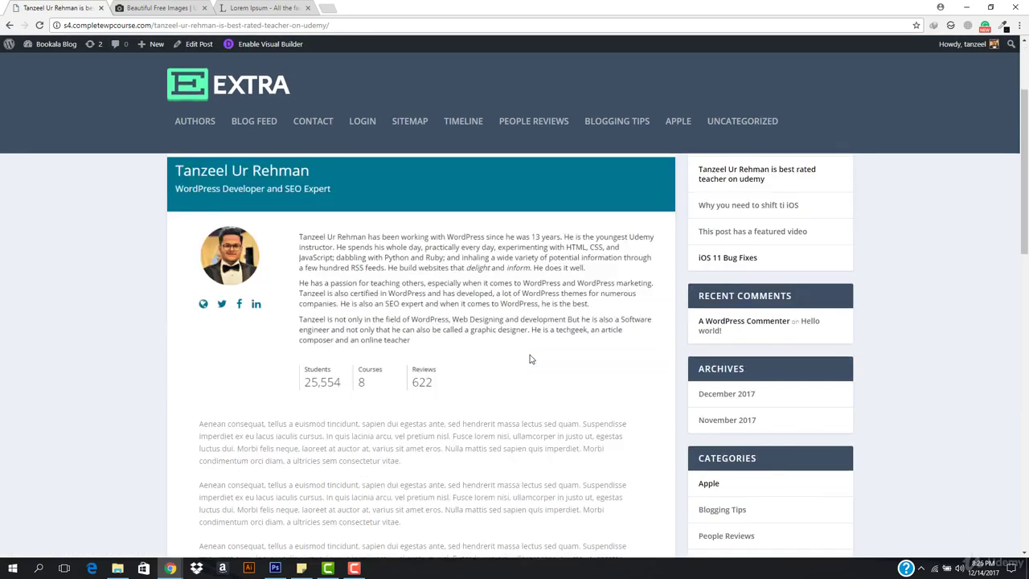
scroll(594, 318, "up", 3)
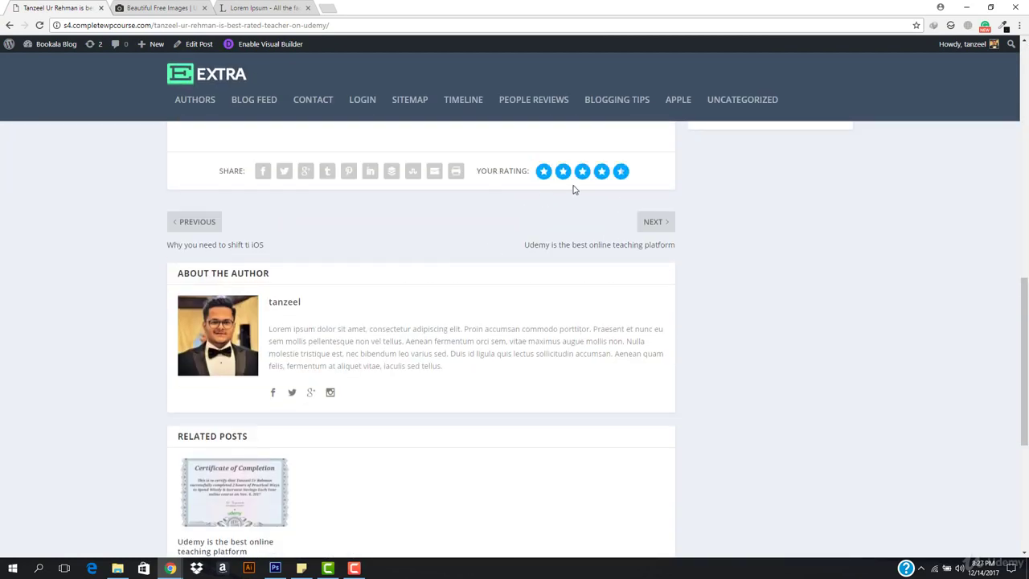
Step: Return to the home page and browse its Popular, Top Rated and Latest columns and post grid
left_click(230, 79)
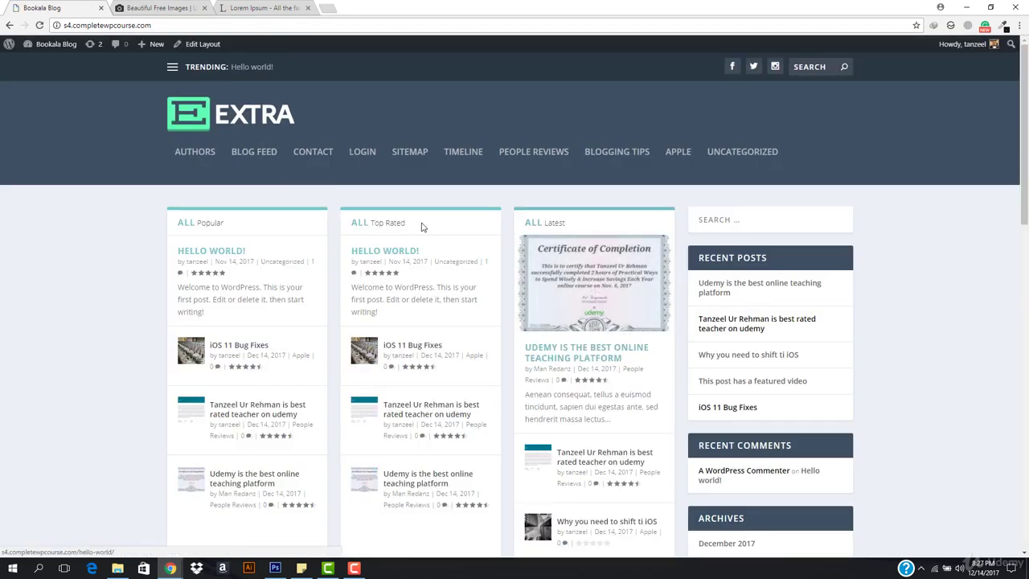
scroll(402, 225, "down", 2)
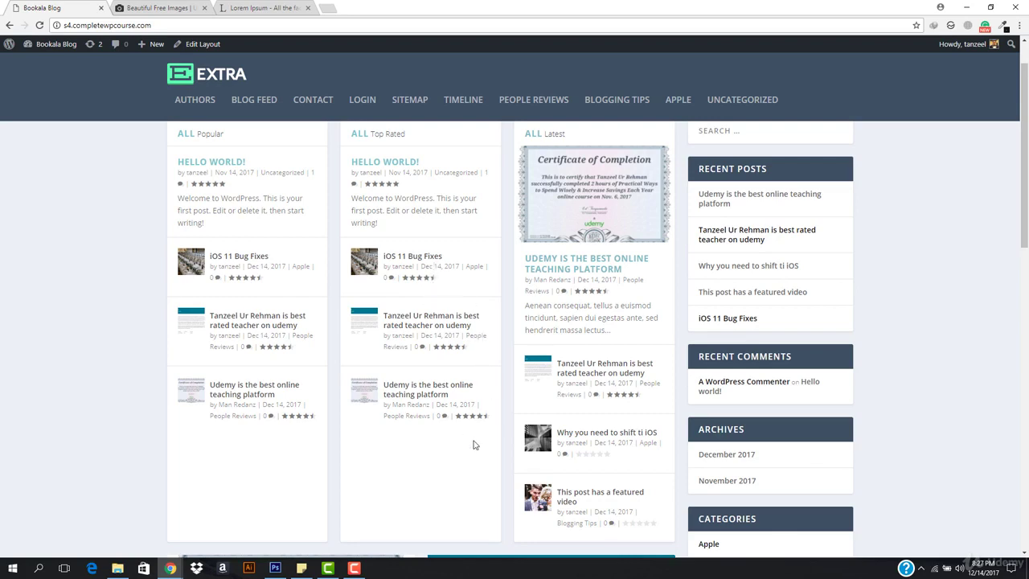
scroll(330, 252, "up", 1)
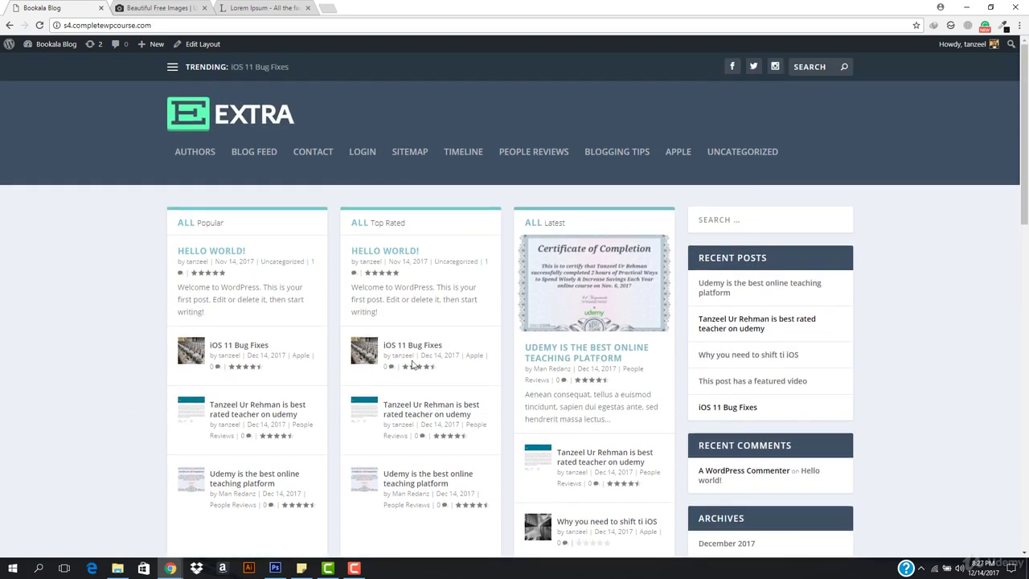
scroll(459, 348, "down", 2)
scroll(415, 399, "down", 3)
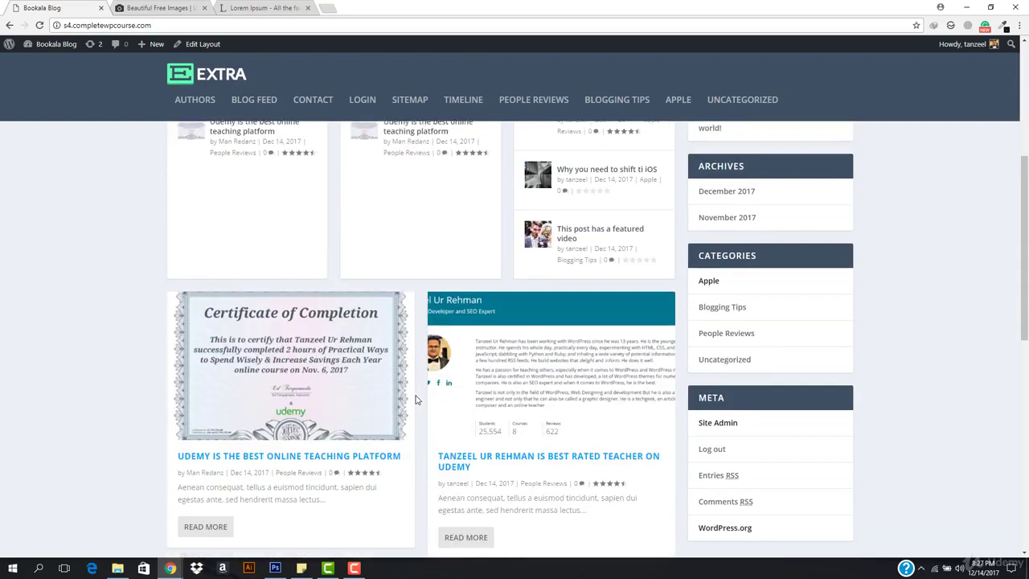
scroll(416, 399, "down", 7)
scroll(416, 399, "up", 5)
scroll(416, 399, "up", 10)
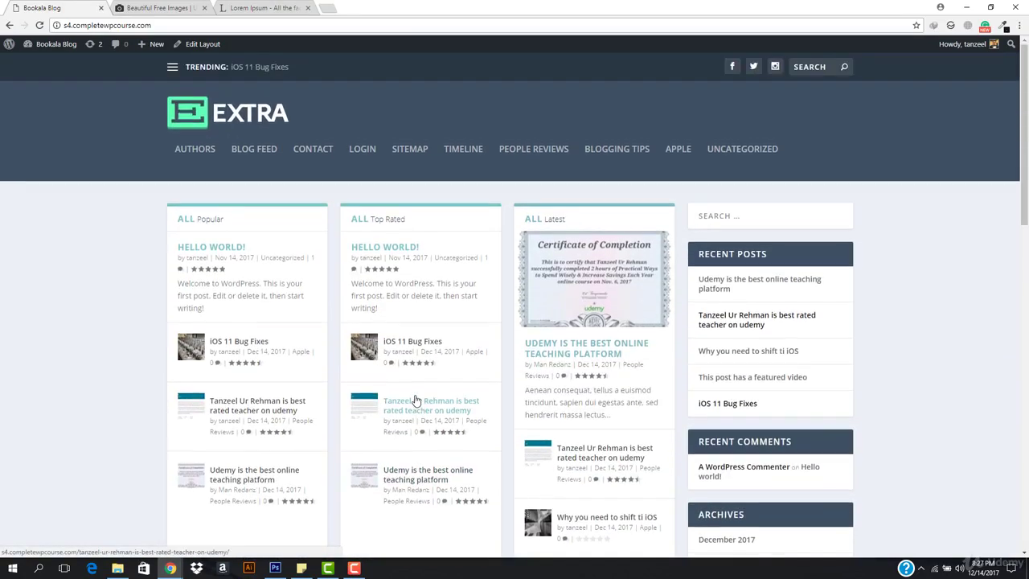